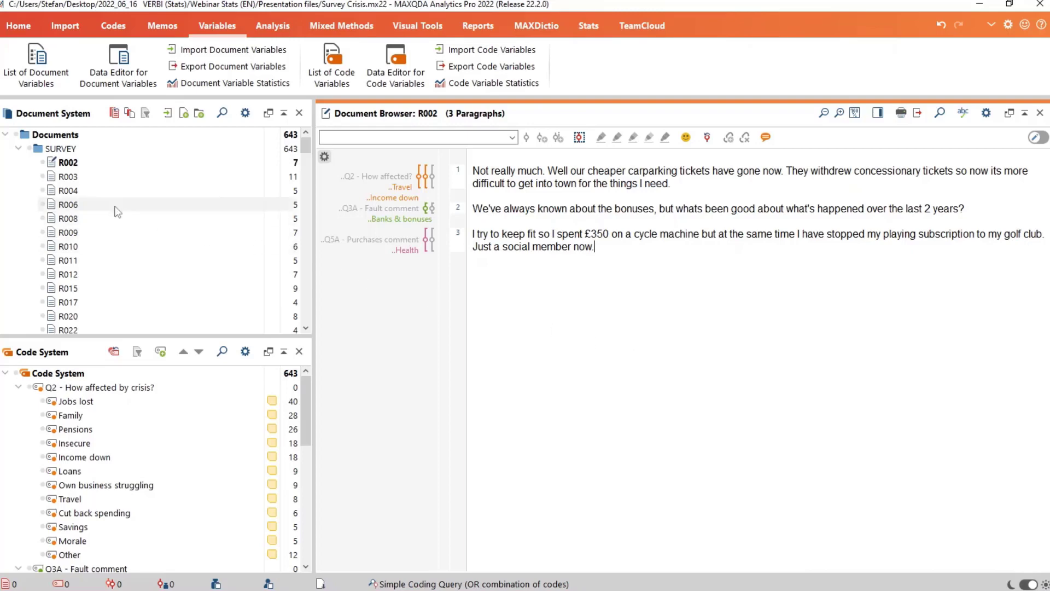
# Activate all documents in the SURVEY group and highlight the first answer in R002 to examine its Q2 codes.
pyautogui.keyDown('ctrl'); pyautogui.click(30, 153); pyautogui.keyUp('ctrl')
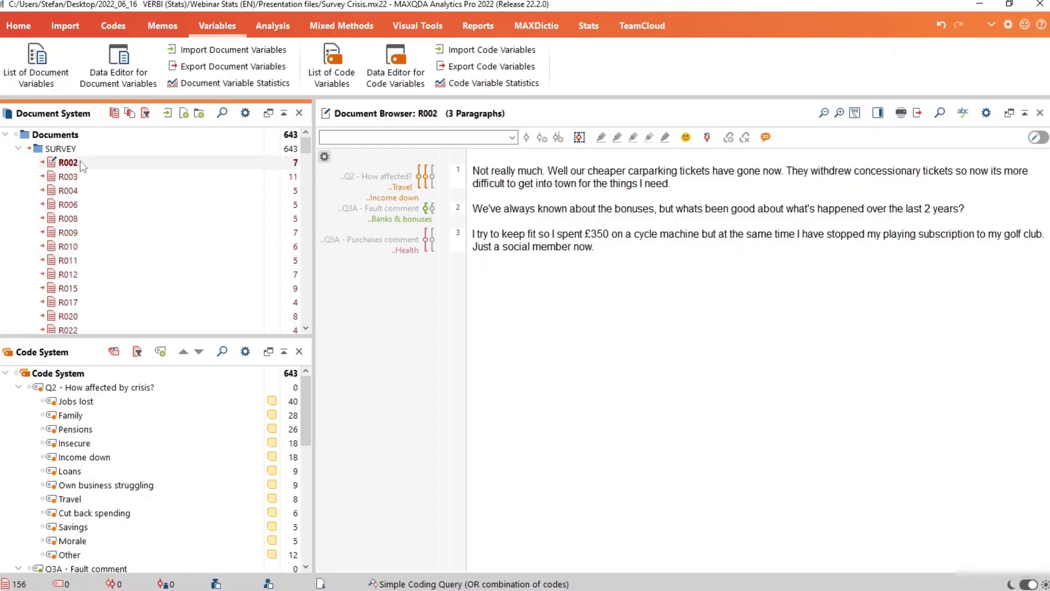
pyautogui.moveTo(82, 166)
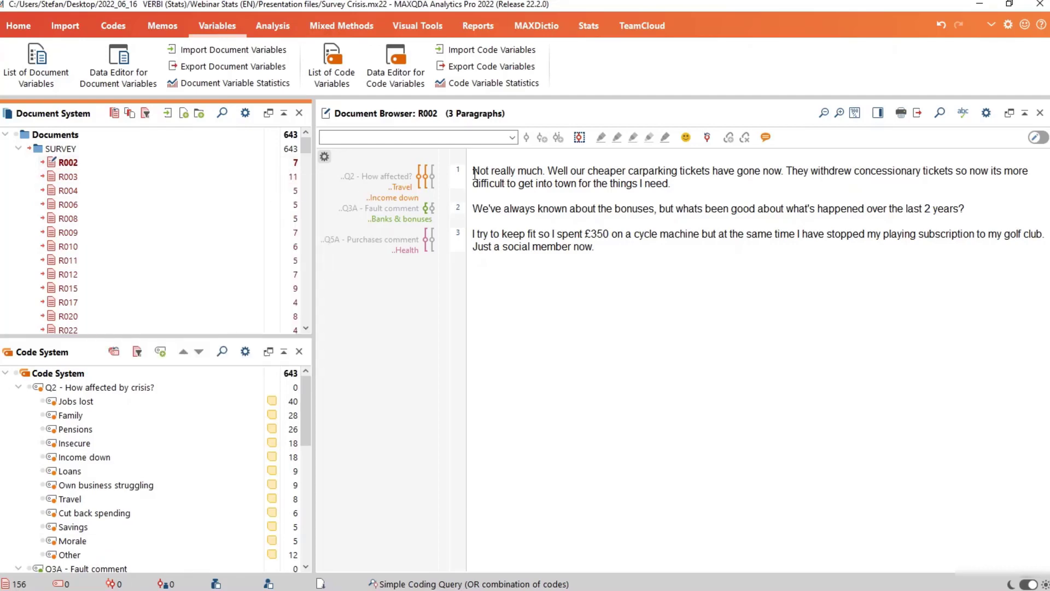
pyautogui.moveTo(473, 174); pyautogui.dragTo(709, 221)
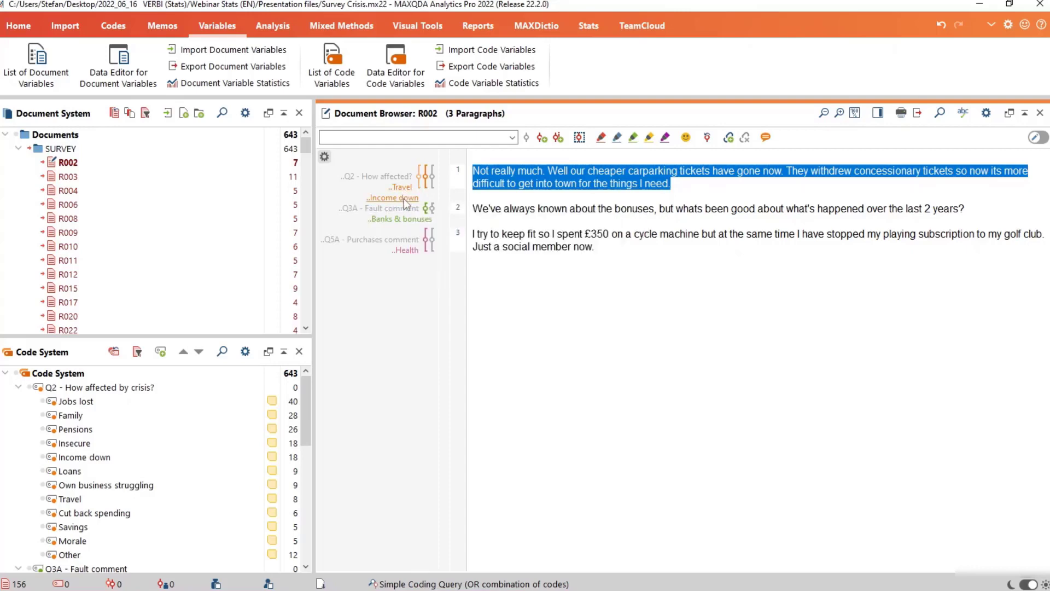
pyautogui.moveTo(405, 202)
pyautogui.moveTo(111, 399)
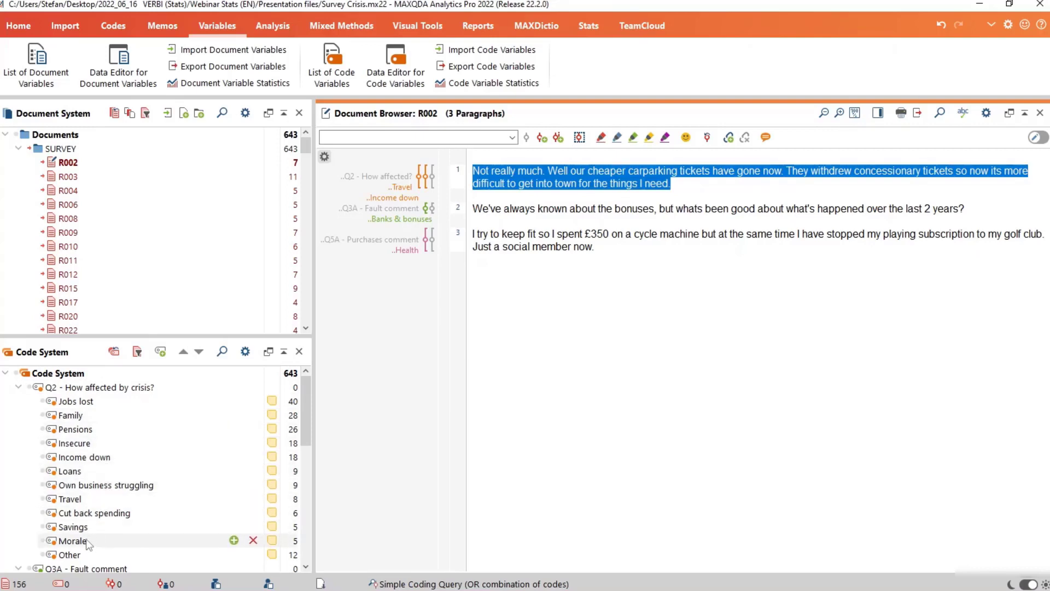
pyautogui.moveTo(87, 543)
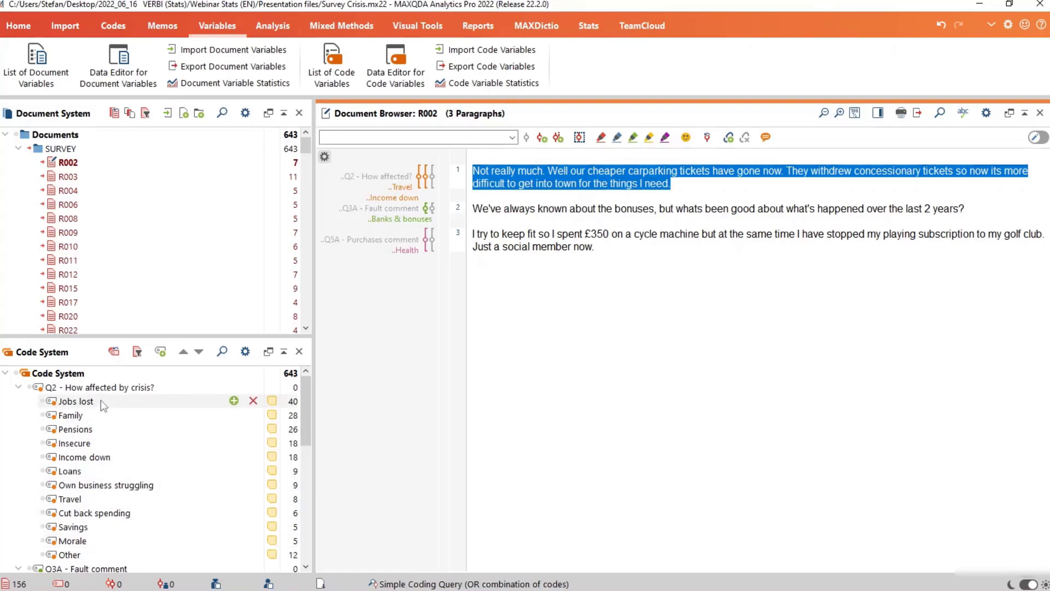
pyautogui.moveTo(101, 417)
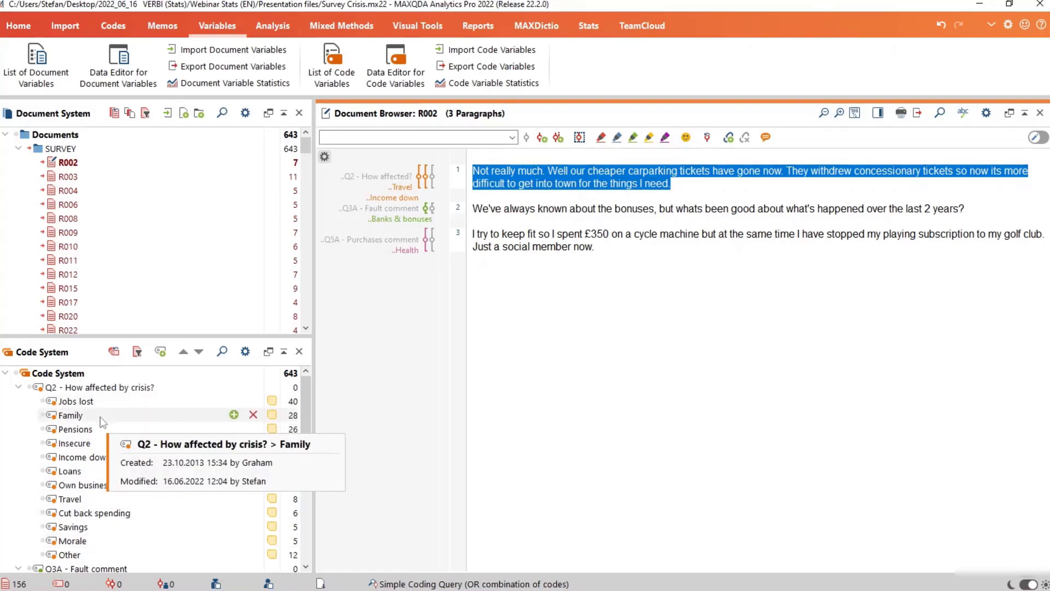
pyautogui.moveTo(103, 438)
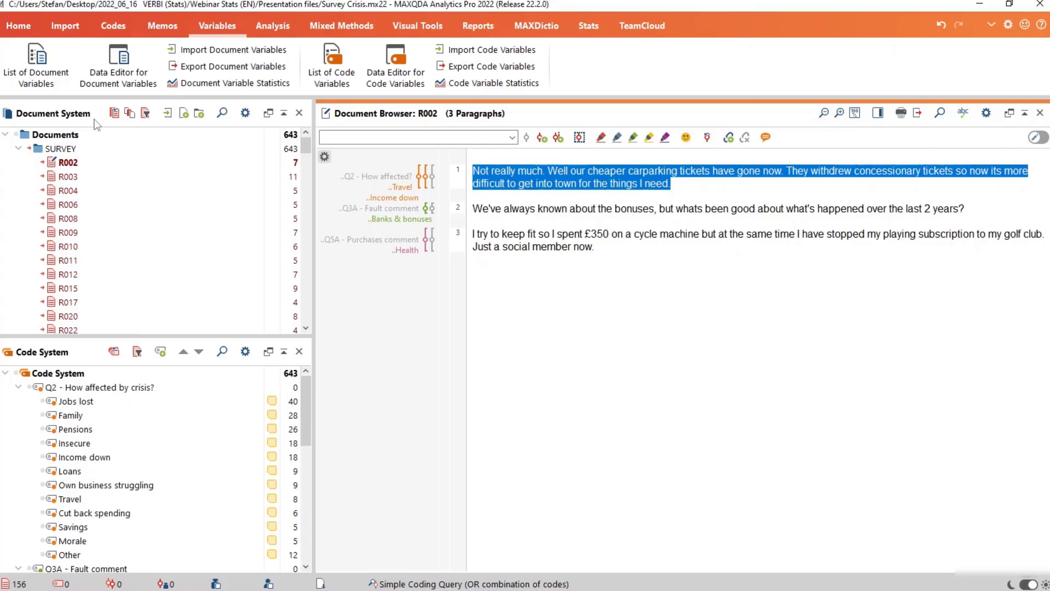
# Open the data editor for document variables and transform the Jobs lost code into a document variable.
pyautogui.click(129, 77)
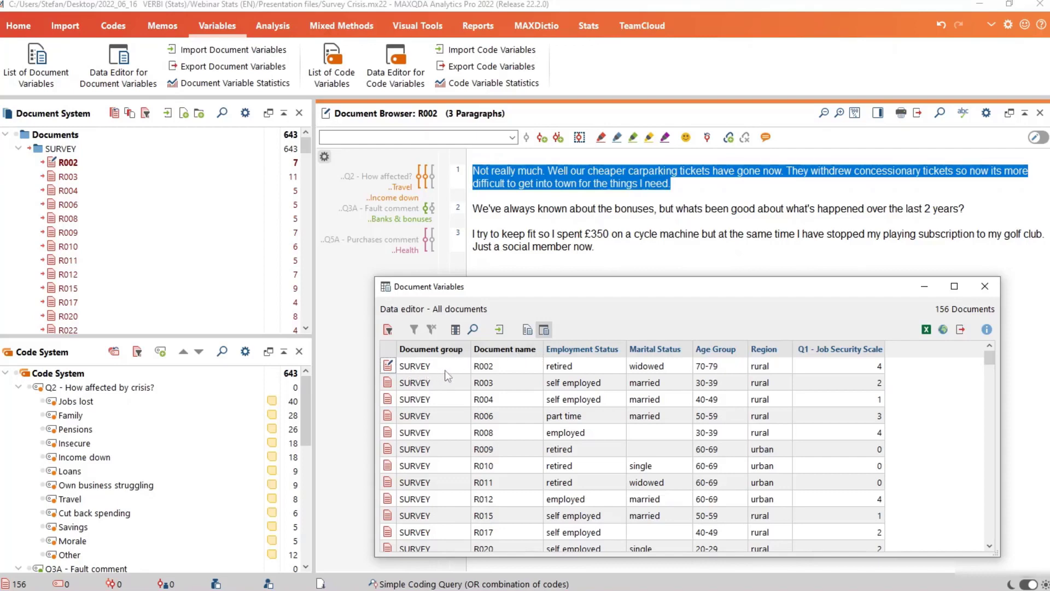
pyautogui.click(491, 369)
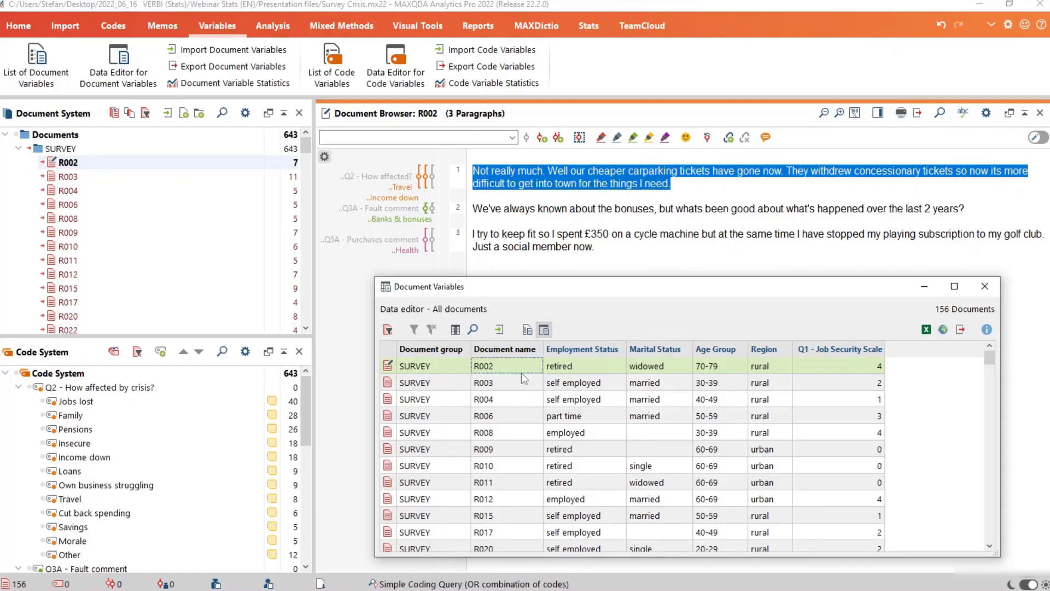
pyautogui.rightClick(106, 406)
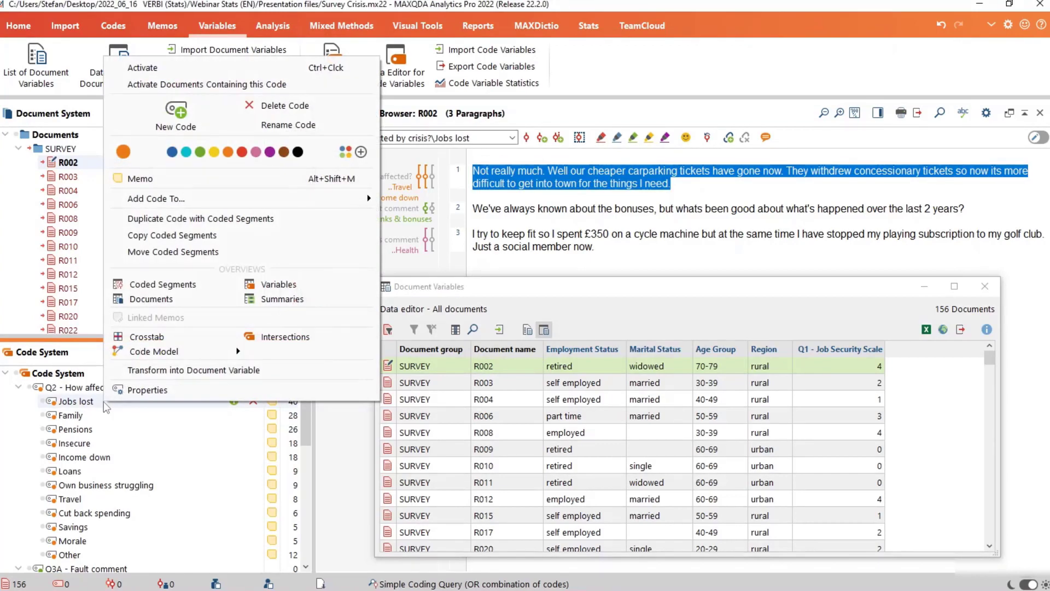
pyautogui.click(279, 373)
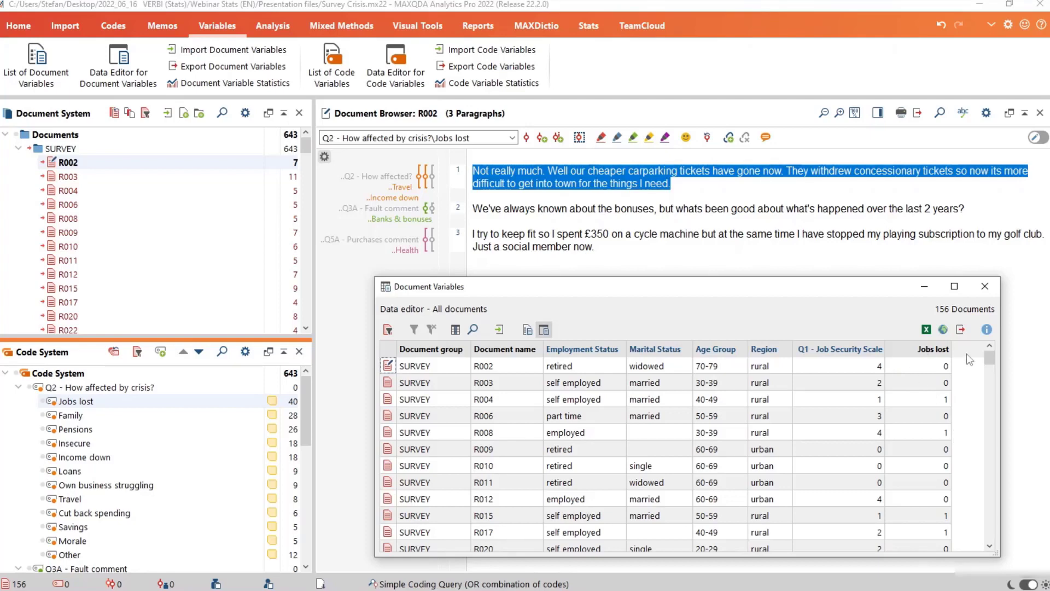
# Check the Jobs lost values of R002 and R004, and open document R004 from its row.
pyautogui.click(933, 371)
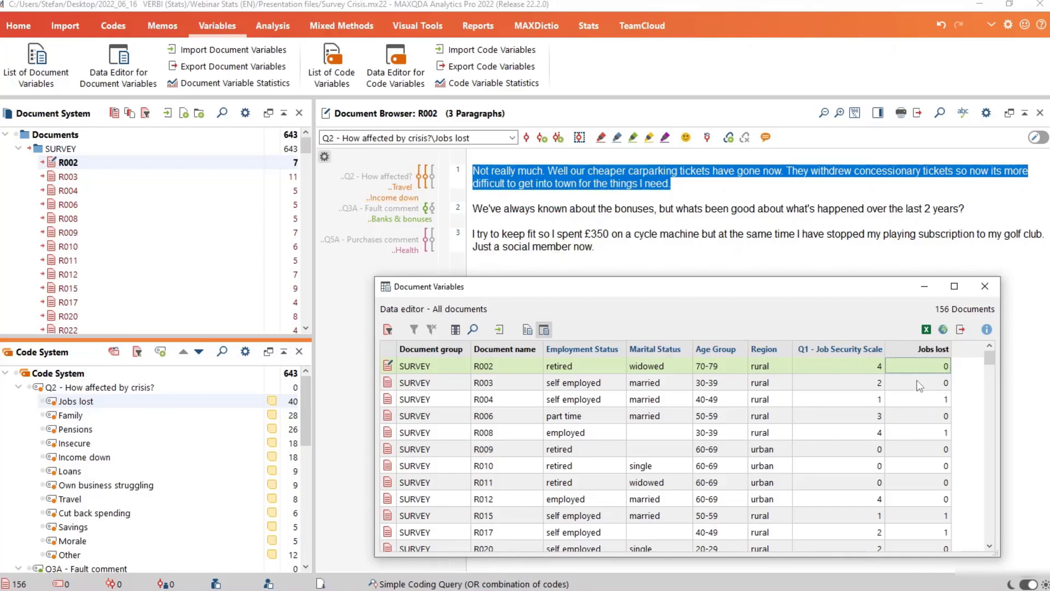
pyautogui.click(930, 403)
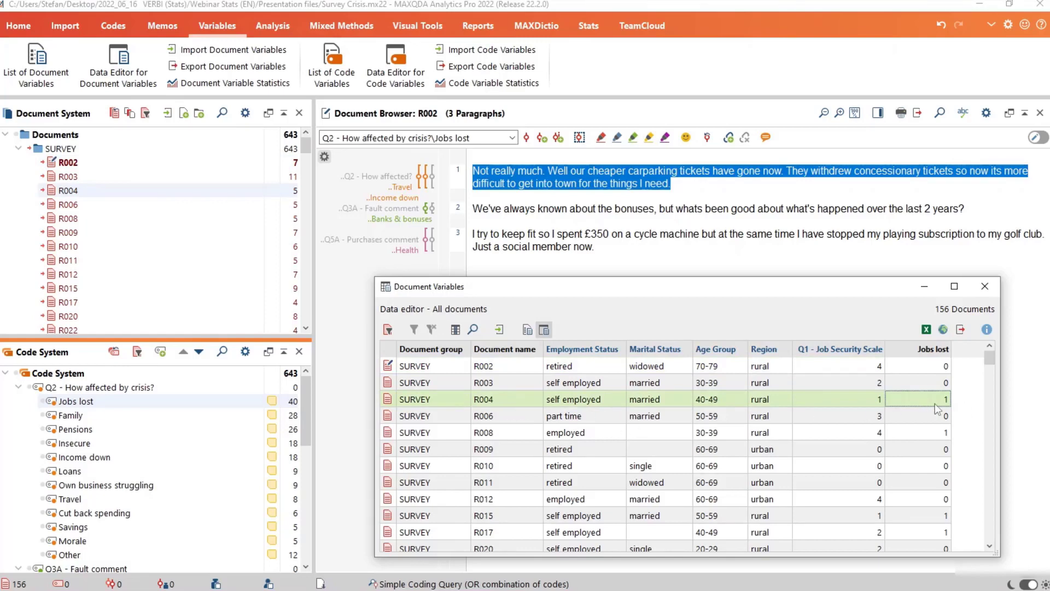
pyautogui.doubleClick(934, 402)
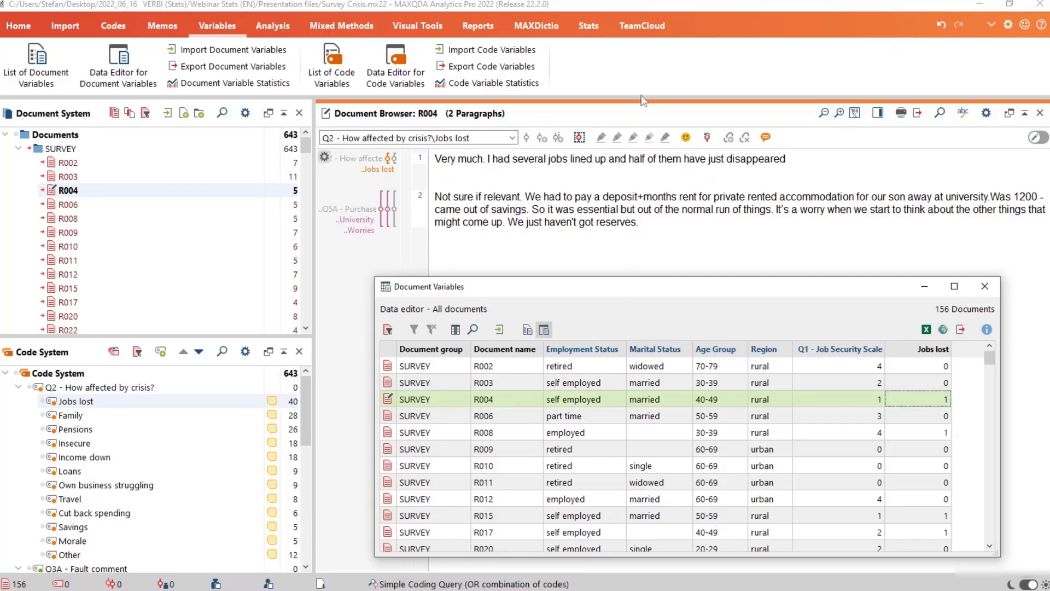
# Start the Stats module with all documents and examine its data editor columns and variable list.
pyautogui.click(589, 26)
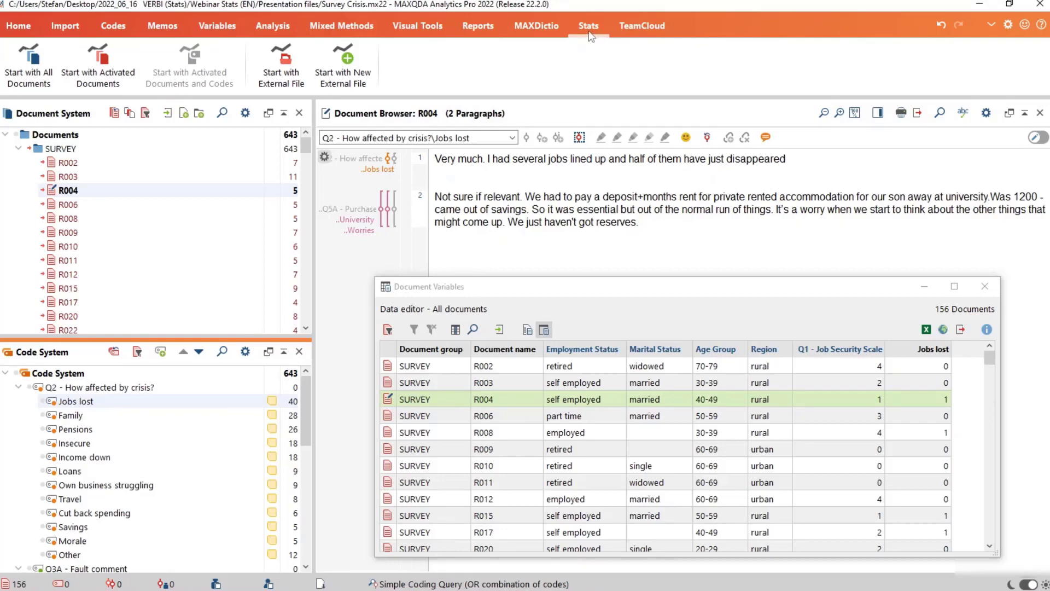
pyautogui.click(44, 89)
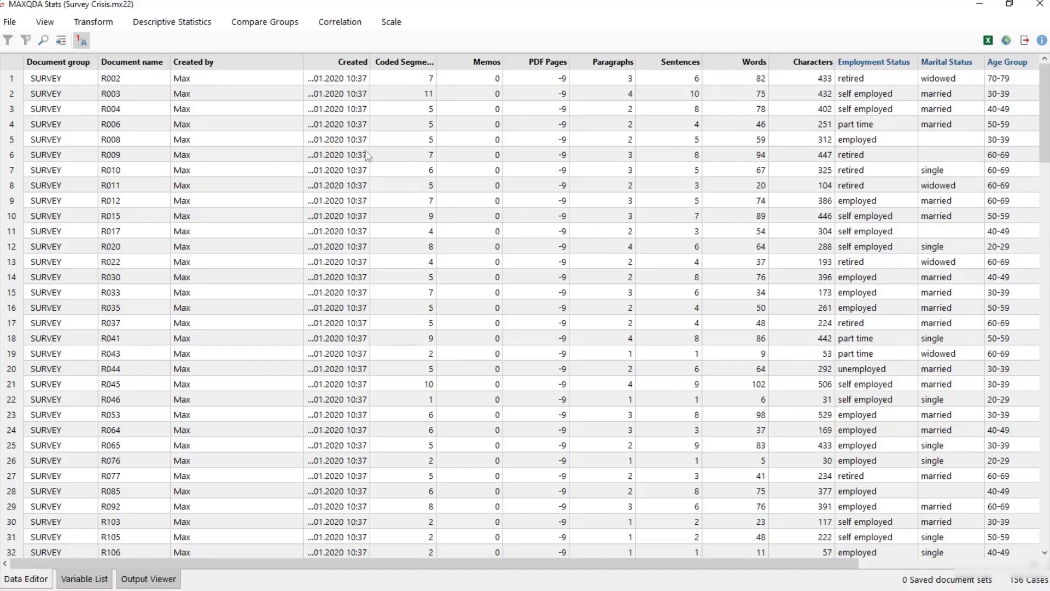
pyautogui.click(122, 80)
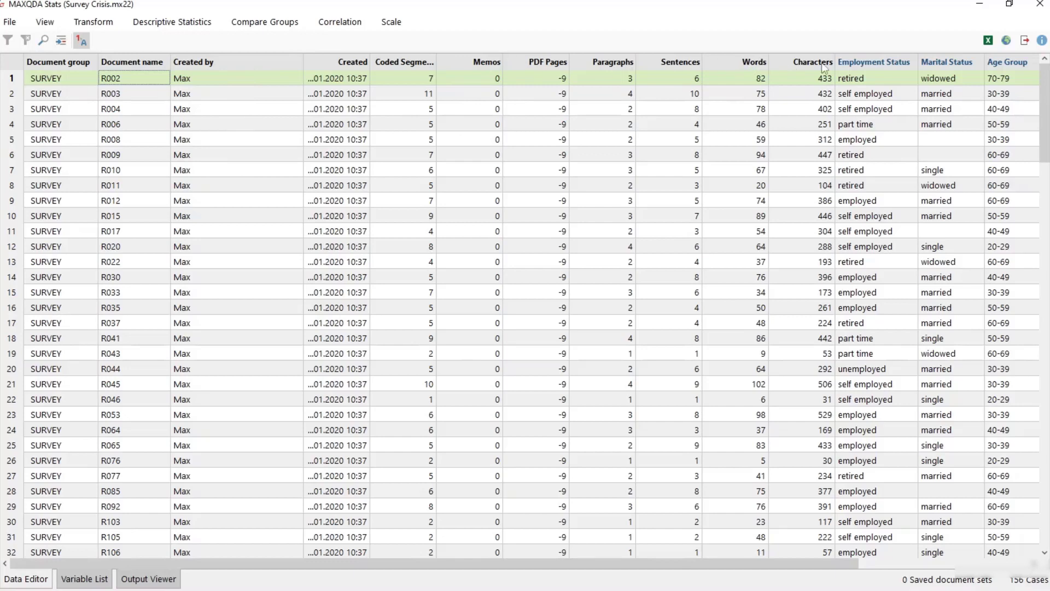
pyautogui.hscroll(5, 868, 80)
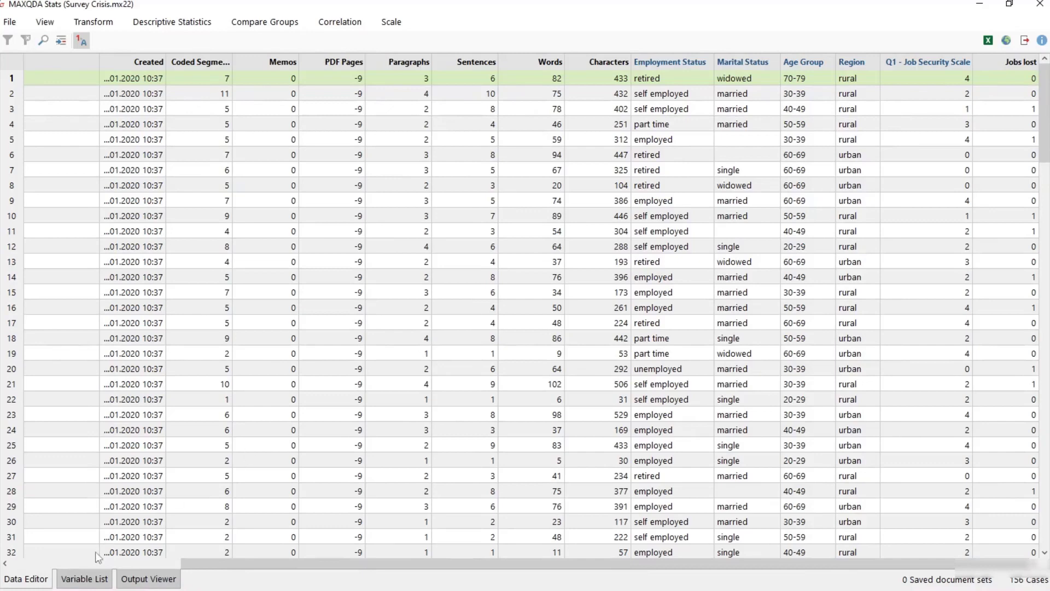
pyautogui.click(83, 579)
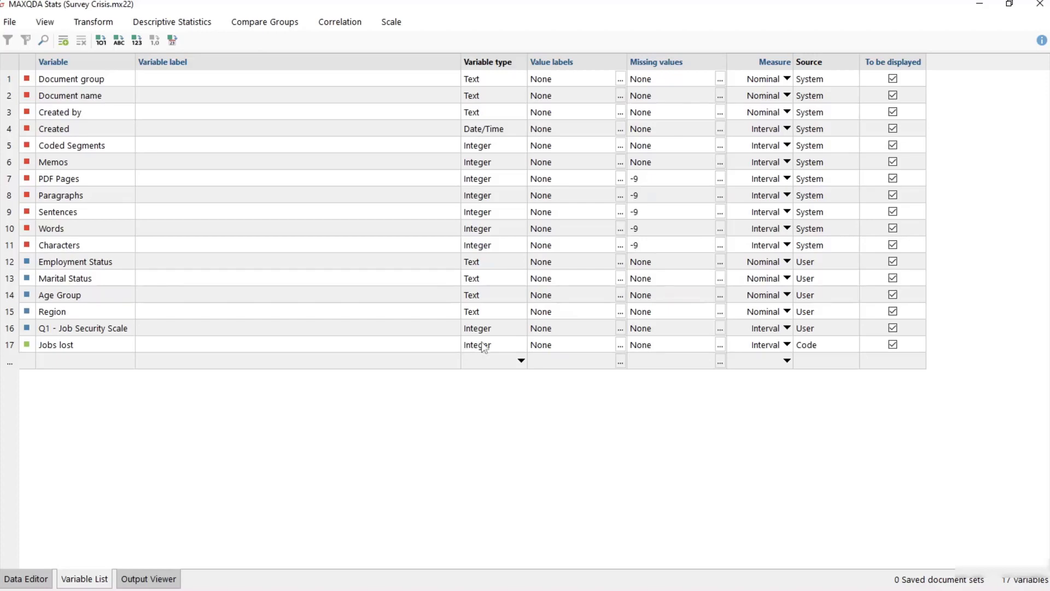
pyautogui.click(21, 580)
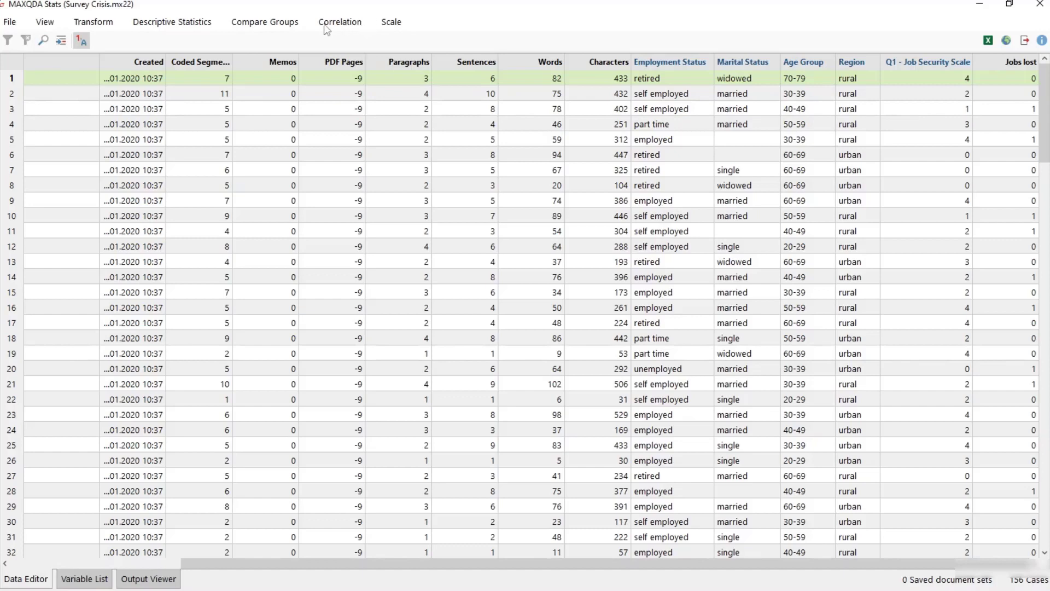
# Start computing a new variable named "affected", with the codes listed as inputs for the expression.
pyautogui.click(97, 25)
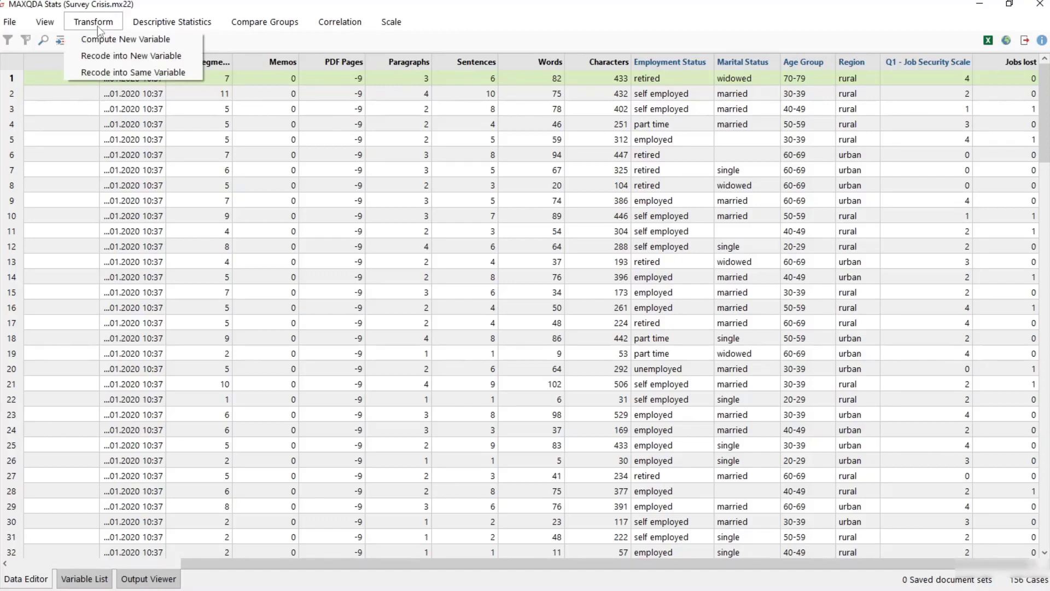
pyautogui.click(175, 42)
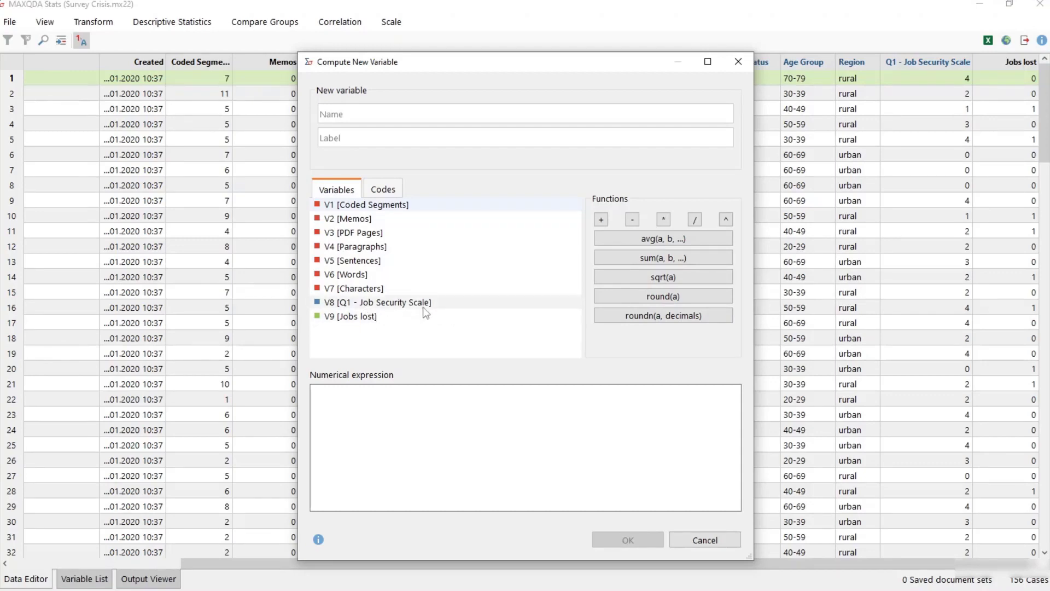
pyautogui.click(389, 190)
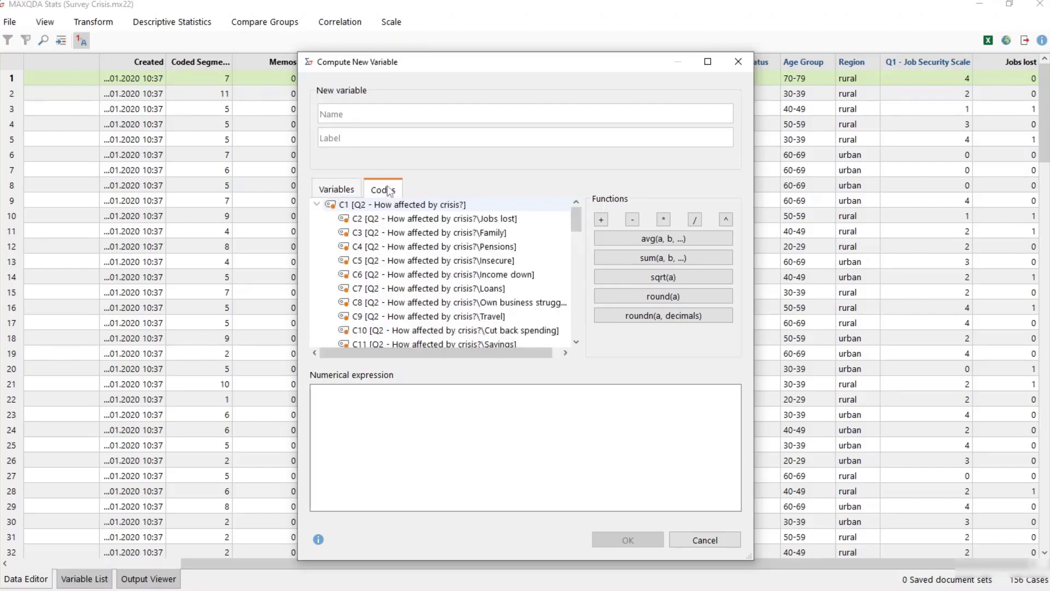
pyautogui.moveTo(410, 52); pyautogui.dragTo(405, 7)
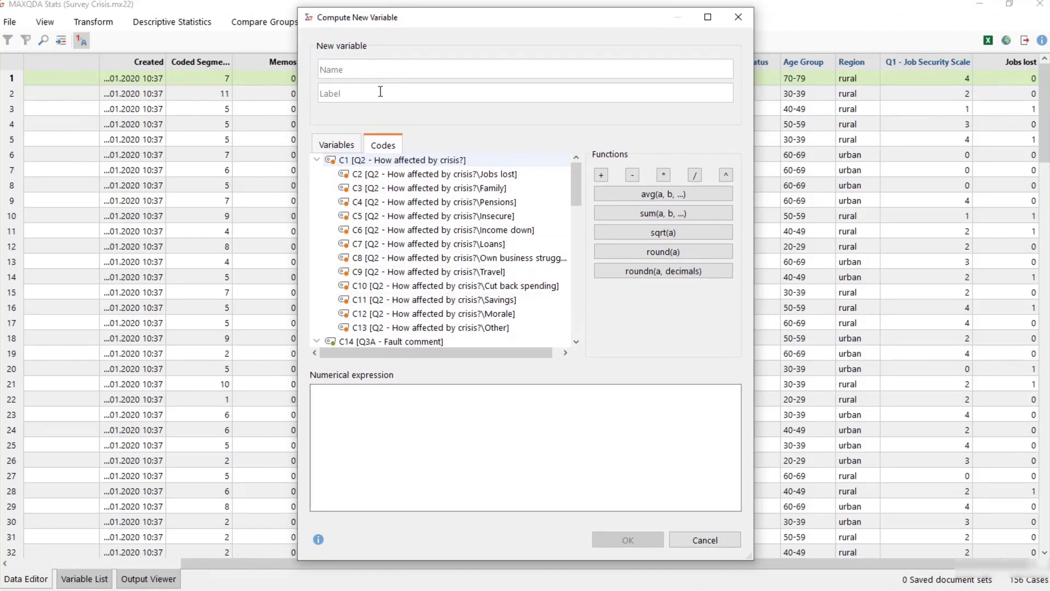
pyautogui.write('affected')
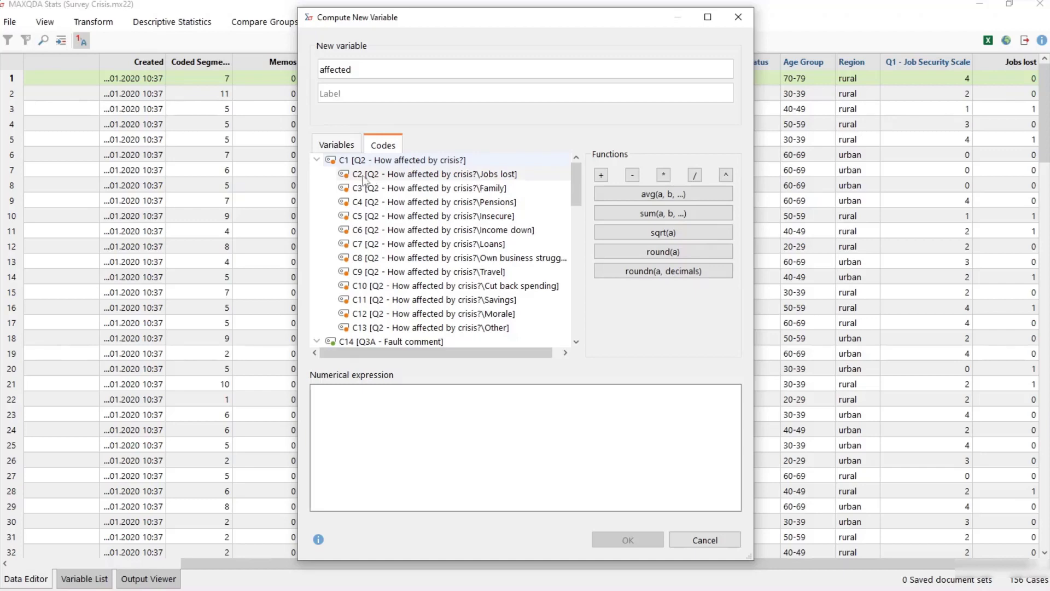
# Build the numerical expression C2+C3+C4+C5 from the Q2 subcodes Jobs lost, Family, Pensions and Insecure.
pyautogui.click(421, 179)
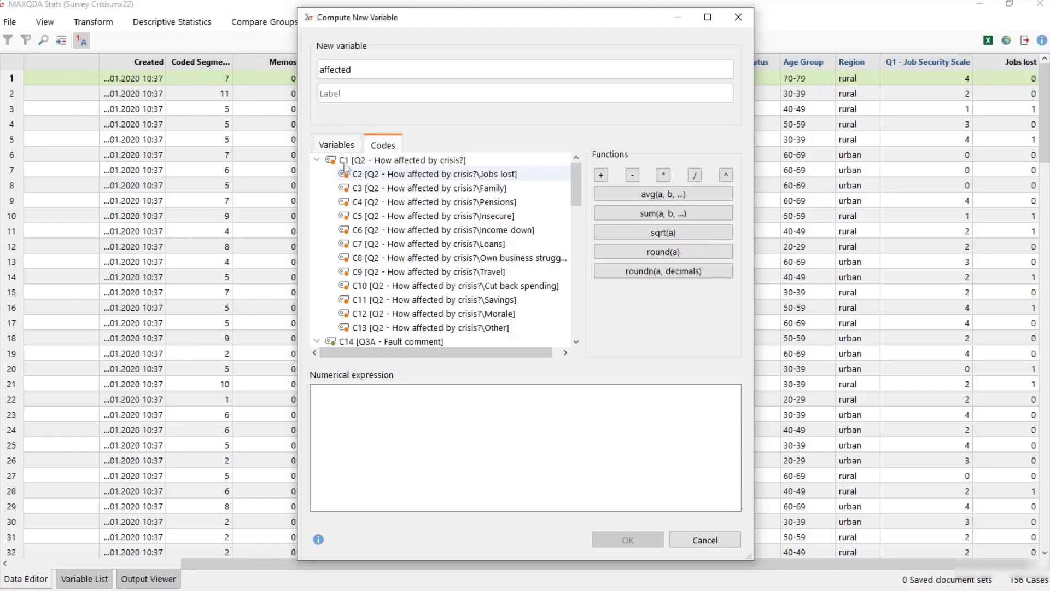
pyautogui.doubleClick(385, 178)
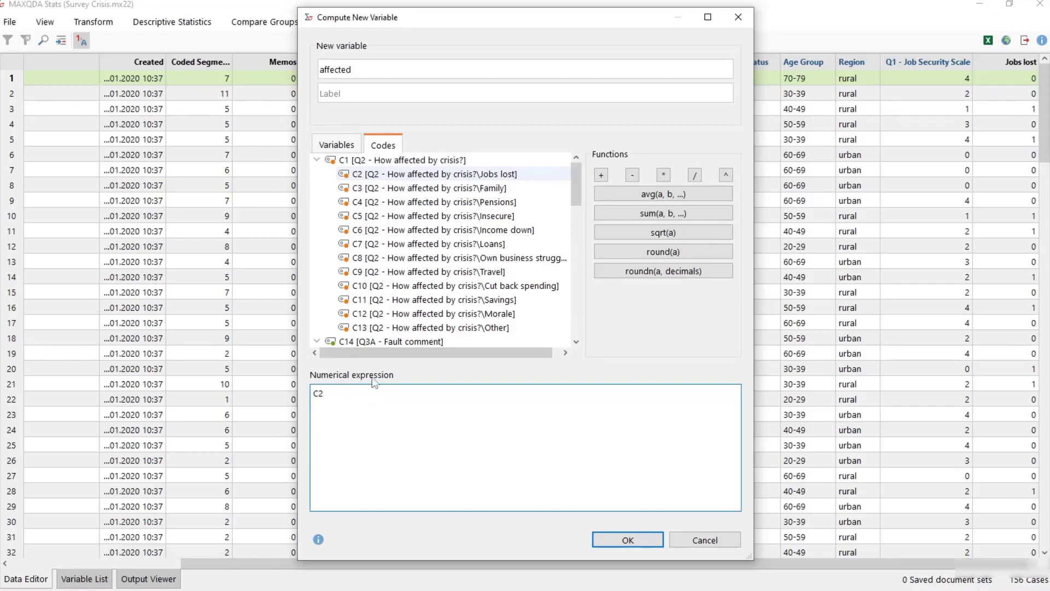
pyautogui.write('+')
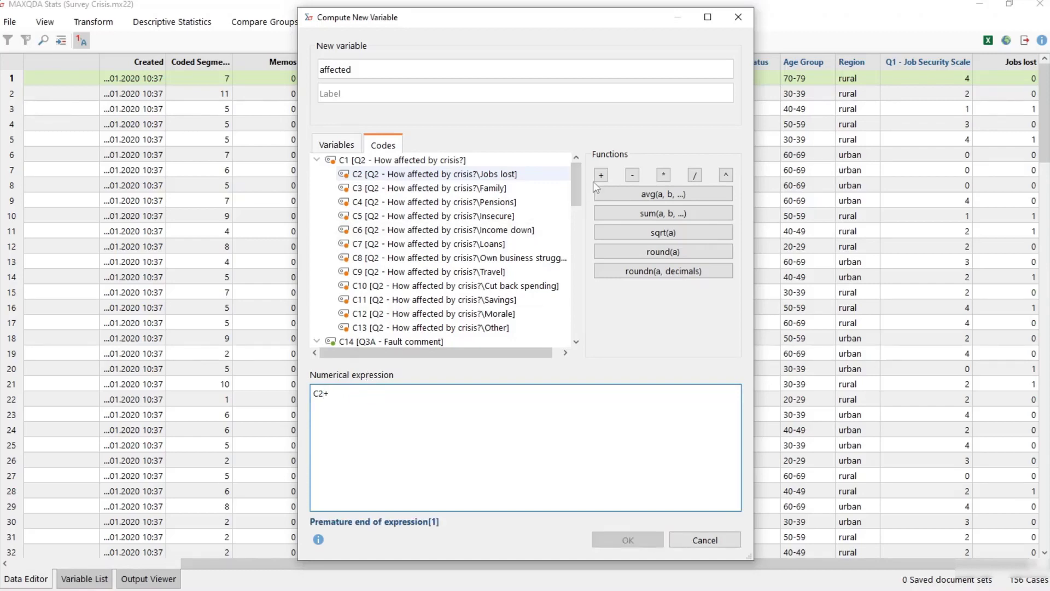
pyautogui.doubleClick(415, 192)
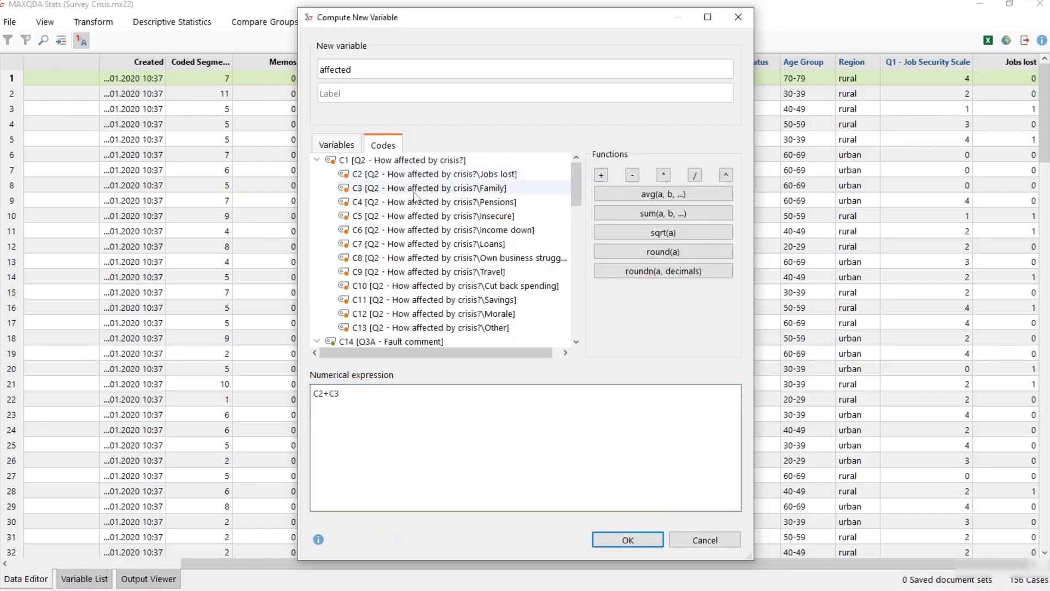
pyautogui.doubleClick(386, 204)
pyautogui.click(339, 393)
pyautogui.write('+C4')
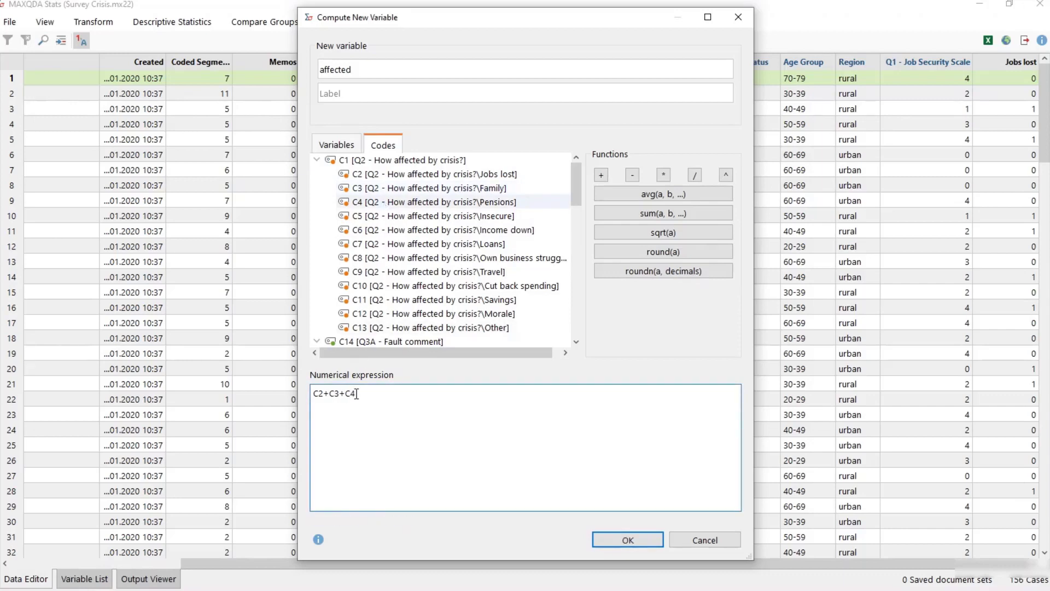
pyautogui.click(385, 393)
pyautogui.write('+')
pyautogui.doubleClick(386, 216)
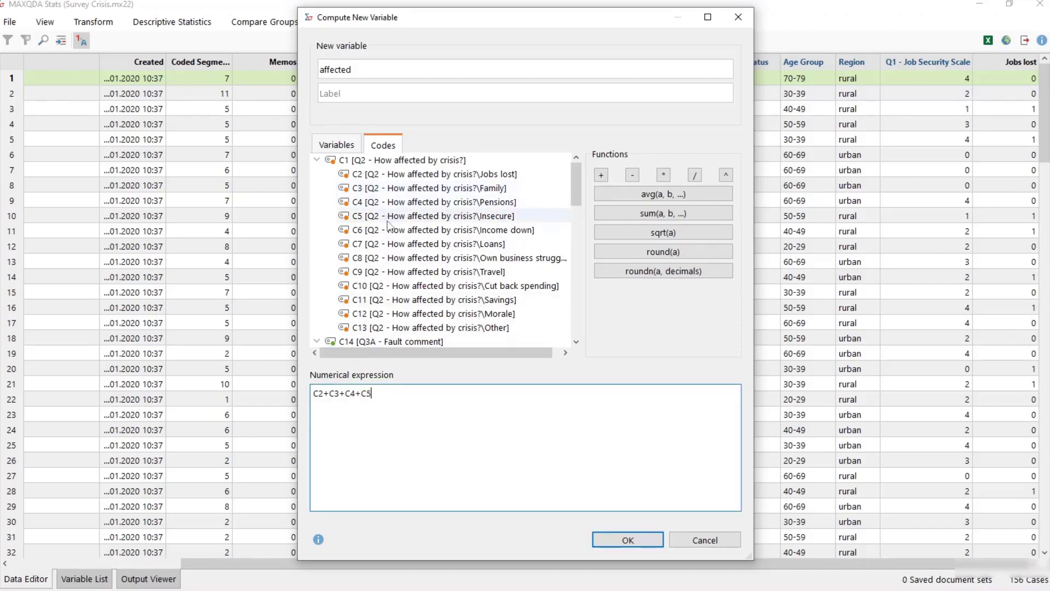
# Extend the expression with +C6+C7+C8+C9+C10, the Q2 subcodes Income down, Loans, Own business struggling, Travel and Cut back spending.
pyautogui.write('+')
pyautogui.doubleClick(389, 231)
pyautogui.write('+C6+')
pyautogui.doubleClick(388, 244)
pyautogui.write('+C6+C7')
pyautogui.doubleClick(387, 258)
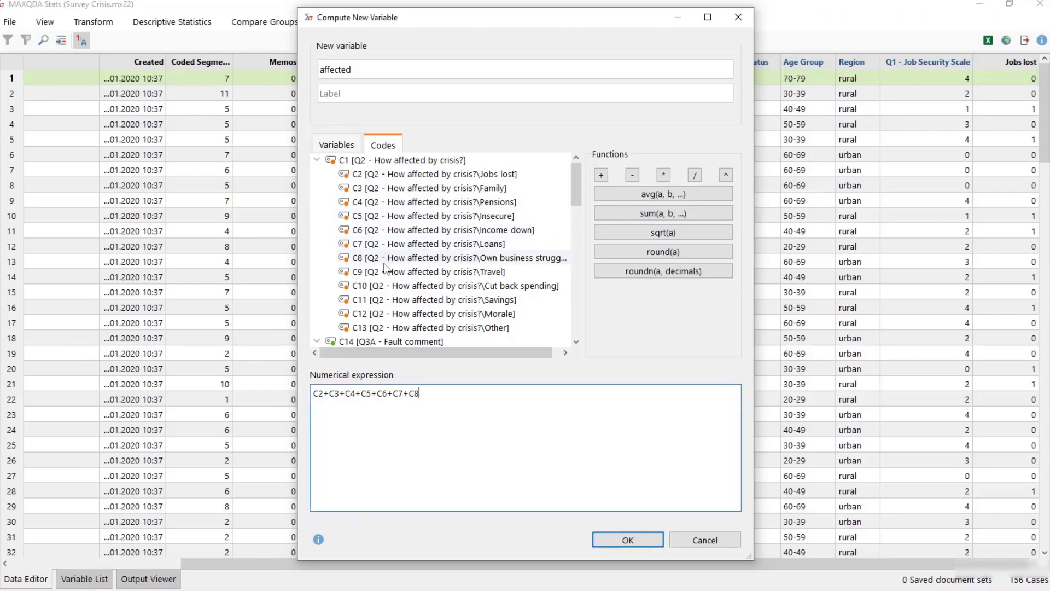
pyautogui.write('+')
pyautogui.doubleClick(386, 271)
pyautogui.write('+C9+')
pyautogui.doubleClick(389, 285)
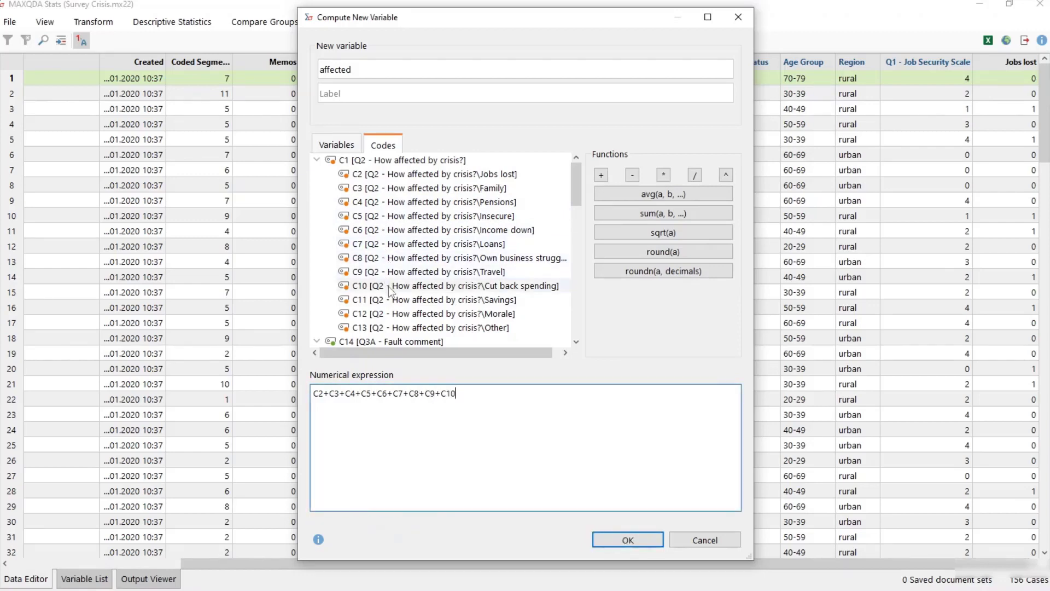
# Finish the expression with +C11+C12+C13, the Q2 subcodes Savings, Morale and Other, and compute the variable.
pyautogui.write('+')
pyautogui.doubleClick(391, 301)
pyautogui.write('+C11+')
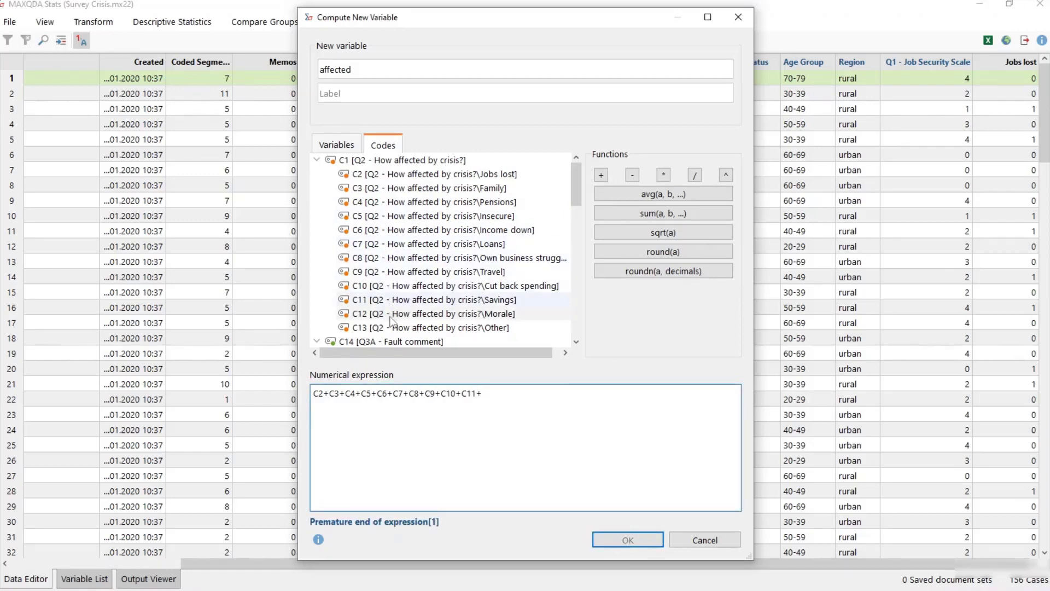
pyautogui.doubleClick(390, 315)
pyautogui.write('+')
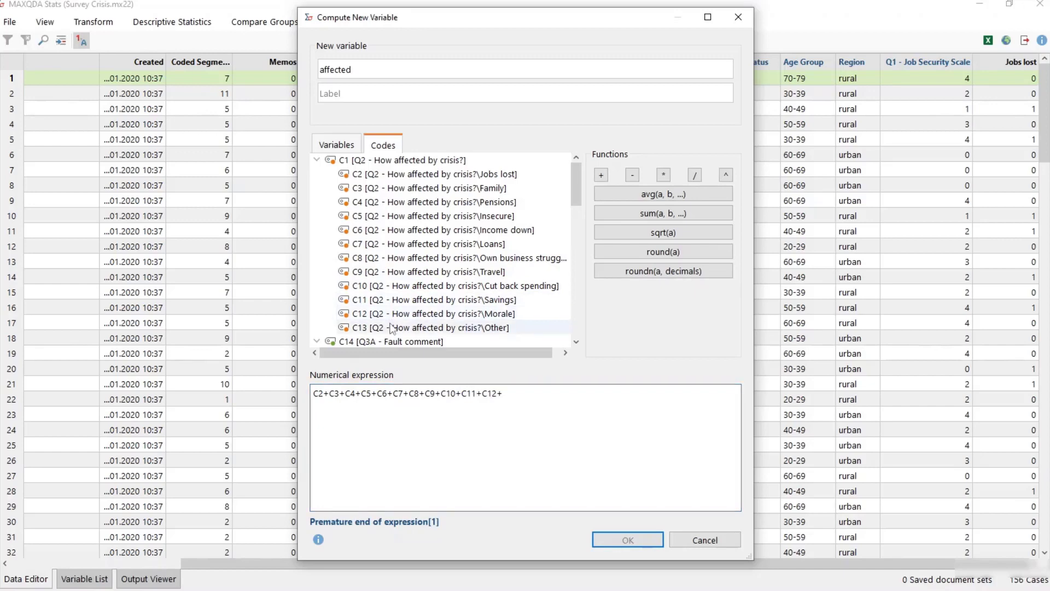
pyautogui.doubleClick(392, 327)
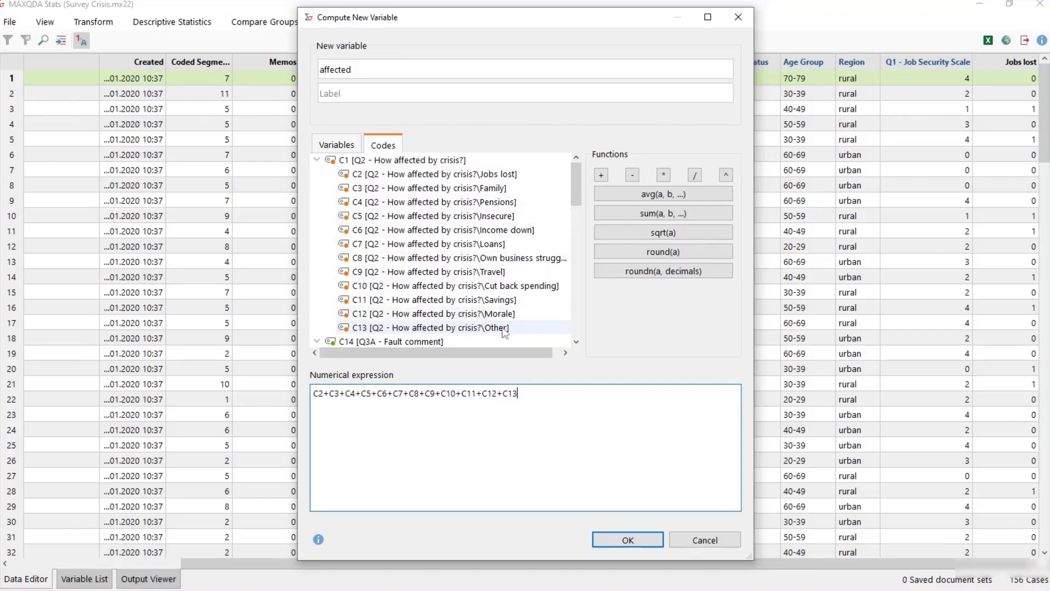
pyautogui.click(628, 540)
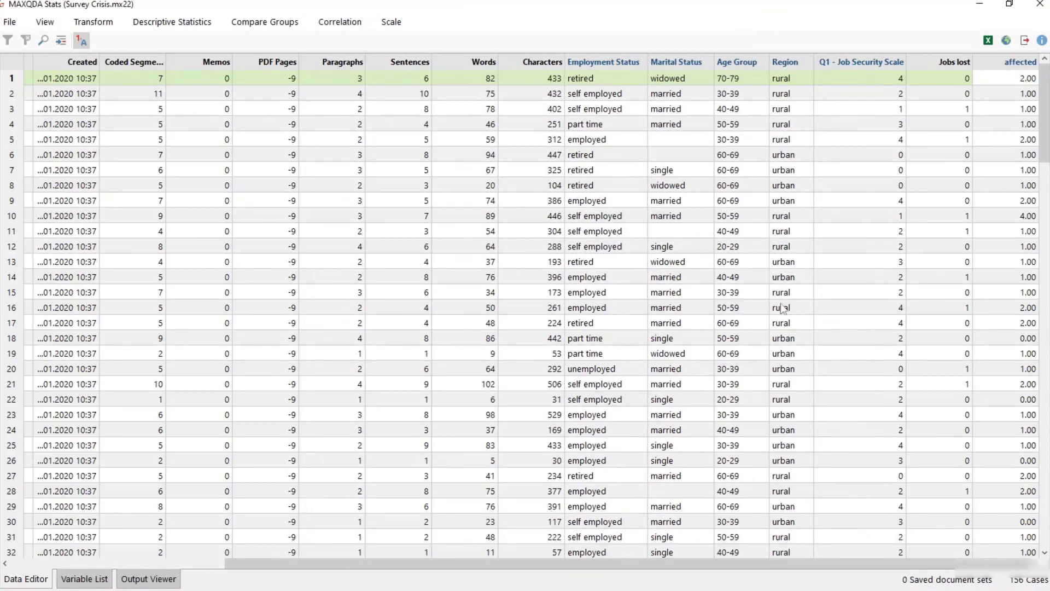
# Check the affected value of document R002 against its name, and the affected value in row 10.
pyautogui.click(994, 78)
pyautogui.hscroll(-5, 216, 72)
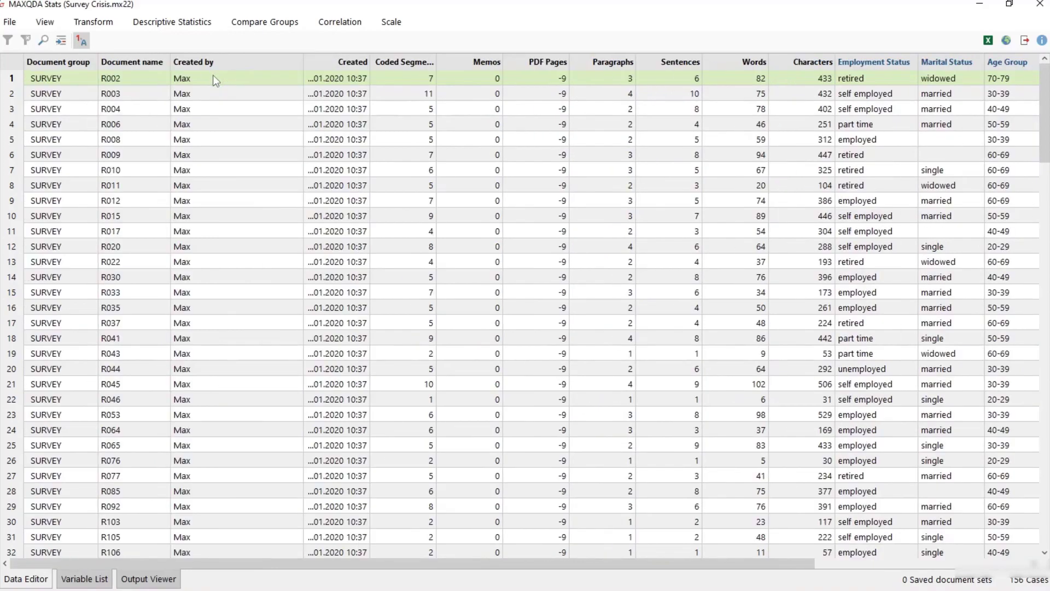
pyautogui.hscroll(5, 314, 108)
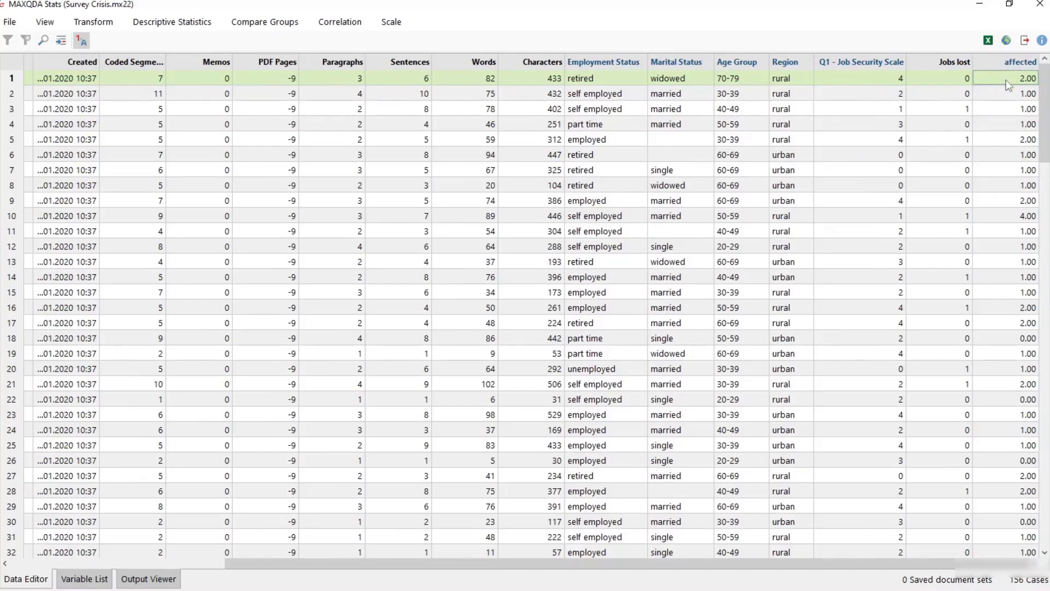
pyautogui.click(1005, 218)
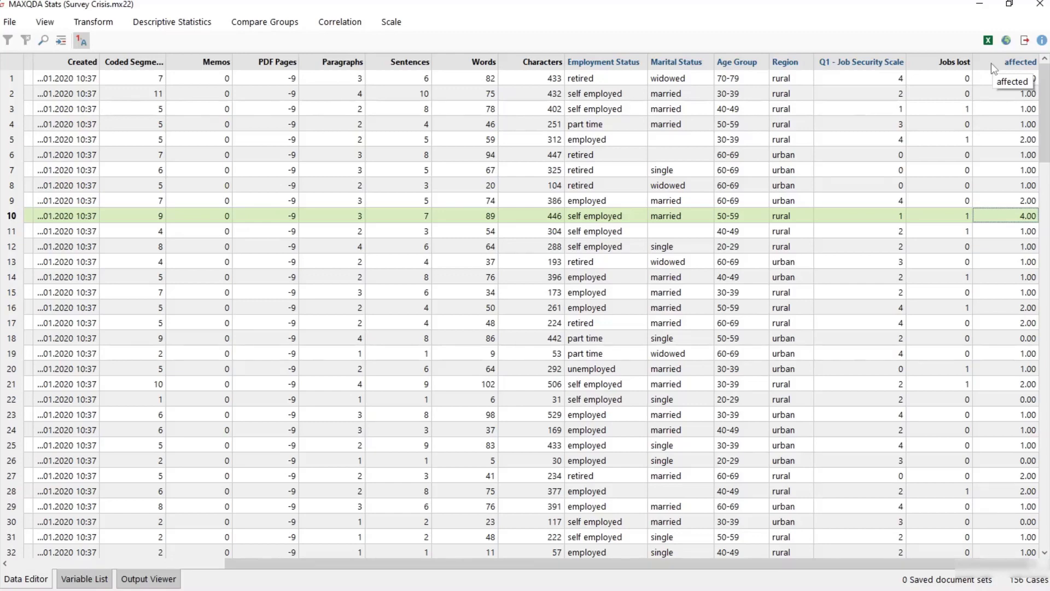
# Create frequency tables for the variables Marital Status, Age Group, Region and affected.
pyautogui.click(163, 23)
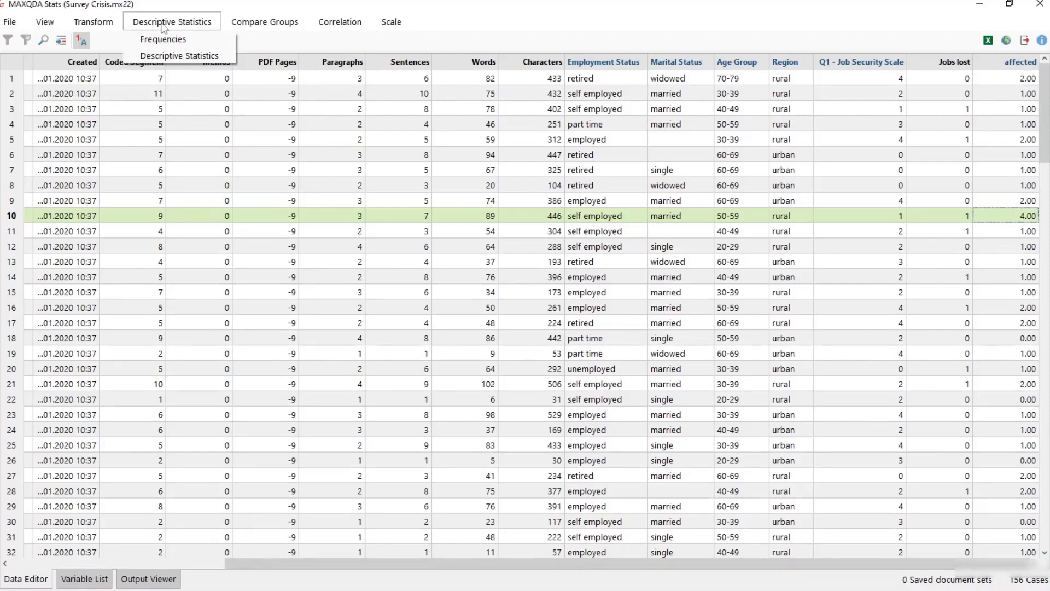
pyautogui.click(204, 42)
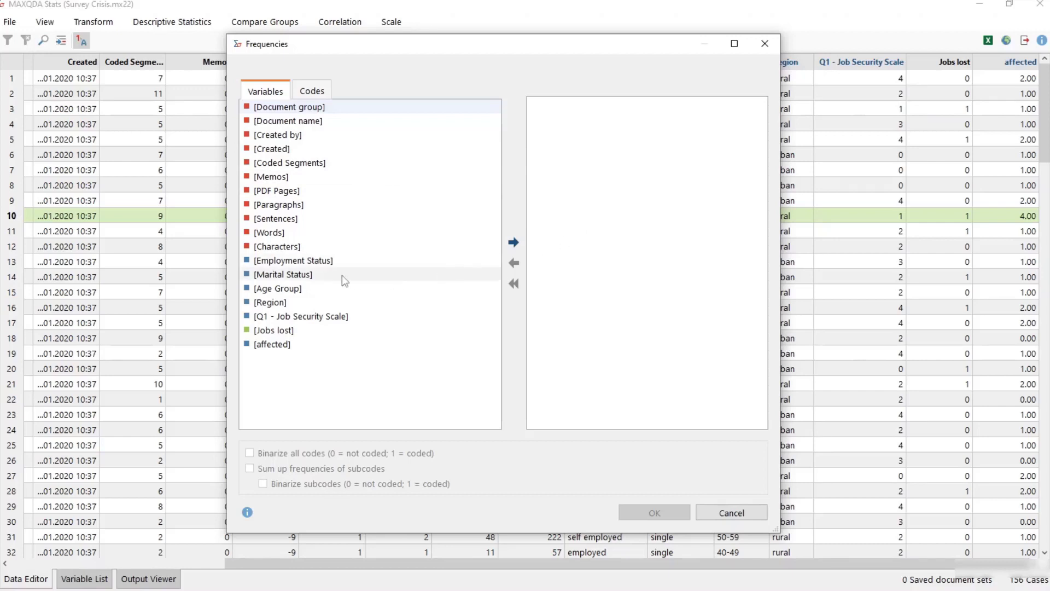
pyautogui.doubleClick(313, 279)
pyautogui.doubleClick(313, 278)
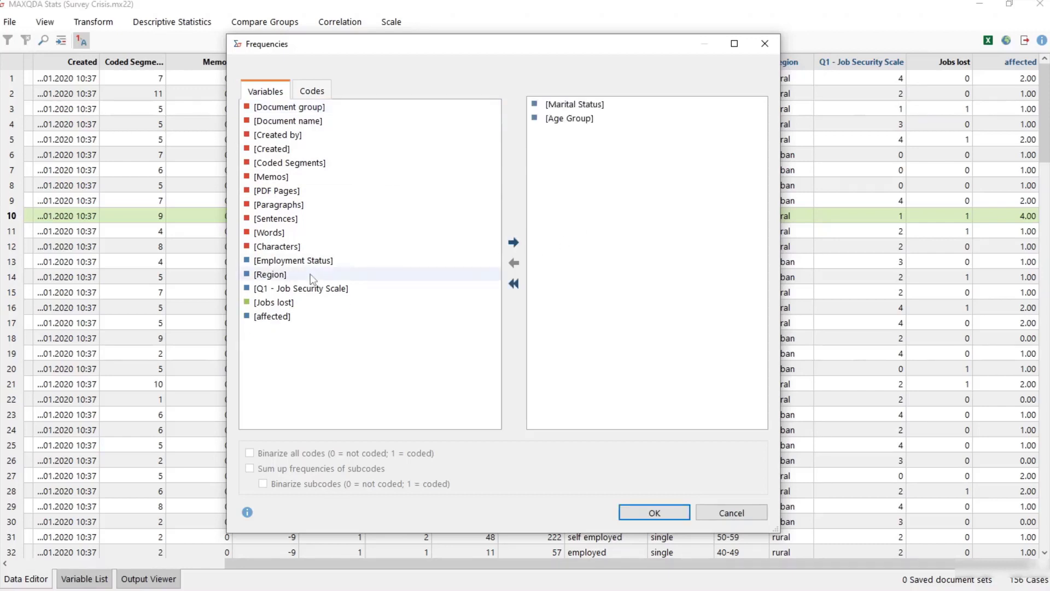
pyautogui.doubleClick(313, 275)
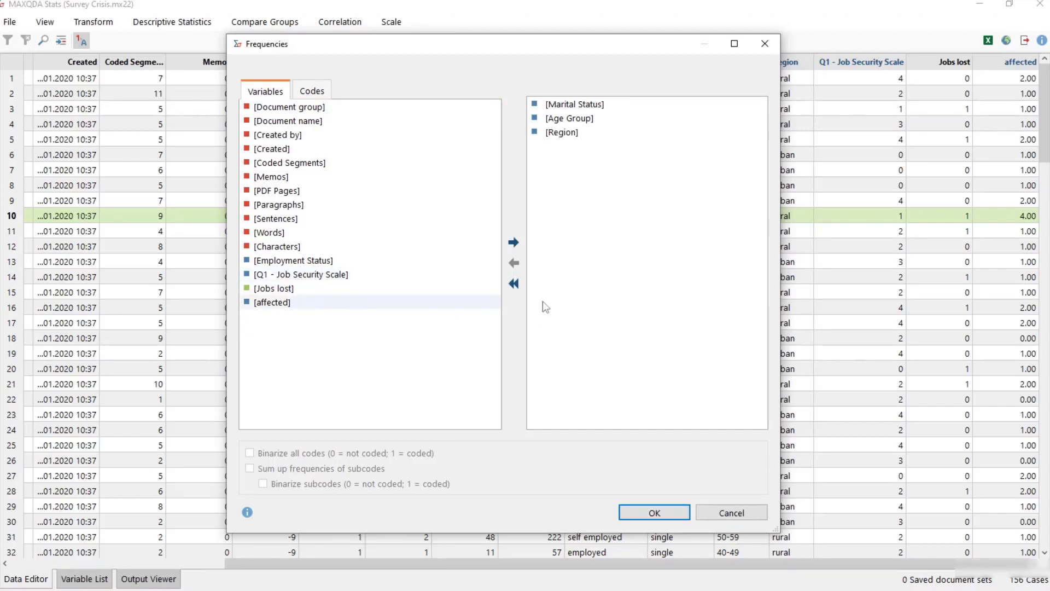
pyautogui.click(512, 245)
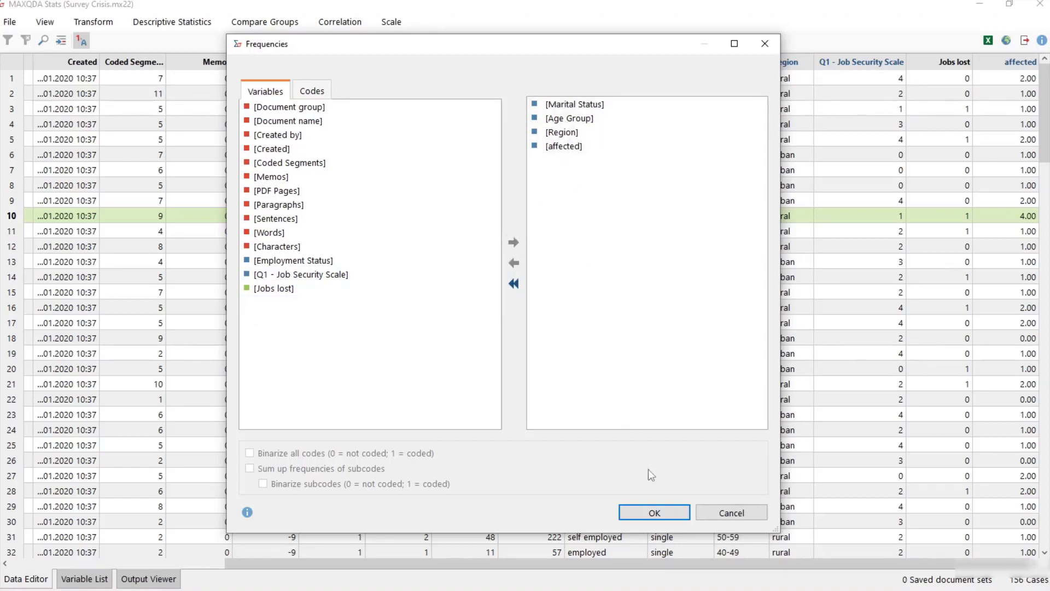
pyautogui.click(654, 513)
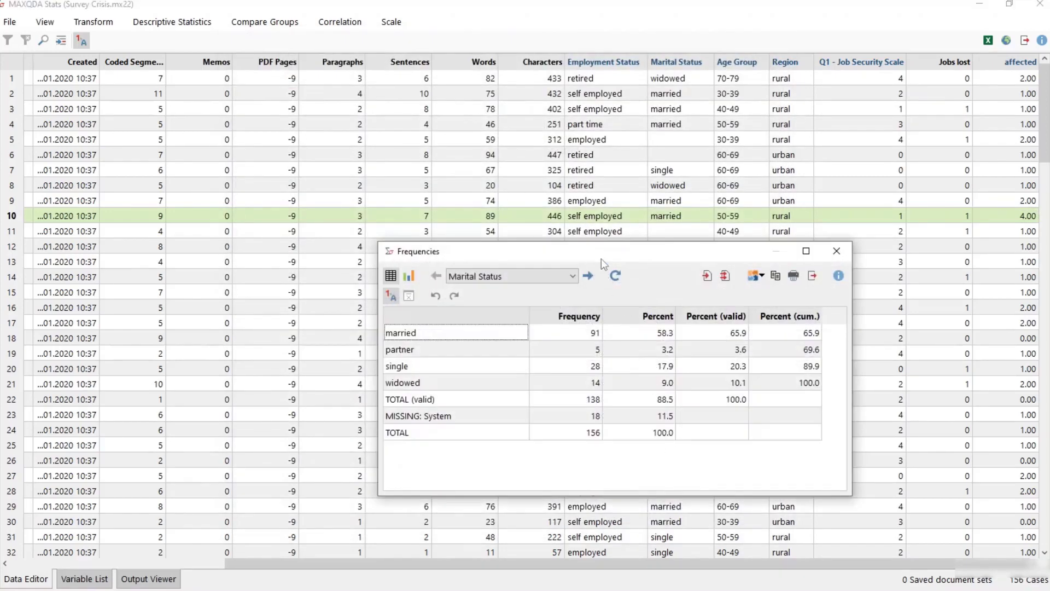
# Move the Frequencies results window and examine the married, widowed and missing-value counts for Marital Status.
pyautogui.moveTo(602, 255); pyautogui.dragTo(508, 183)
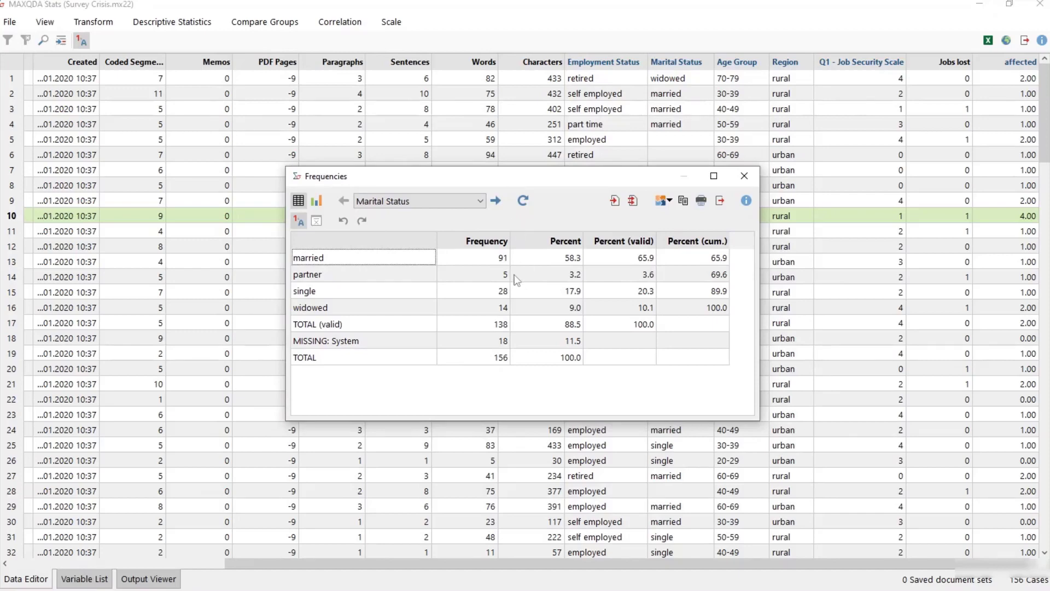
pyautogui.click(491, 261)
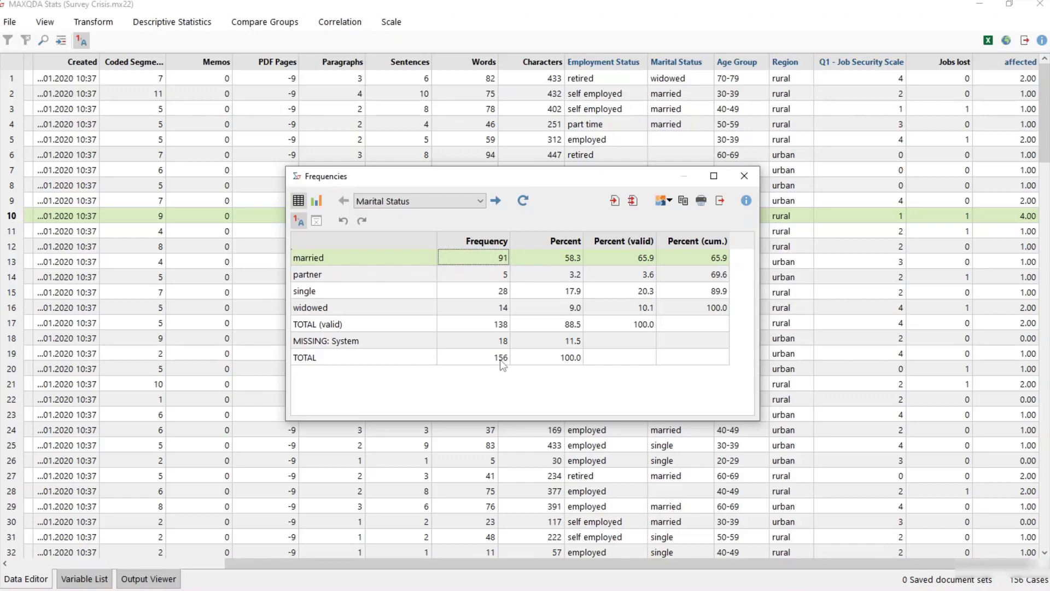
pyautogui.click(492, 309)
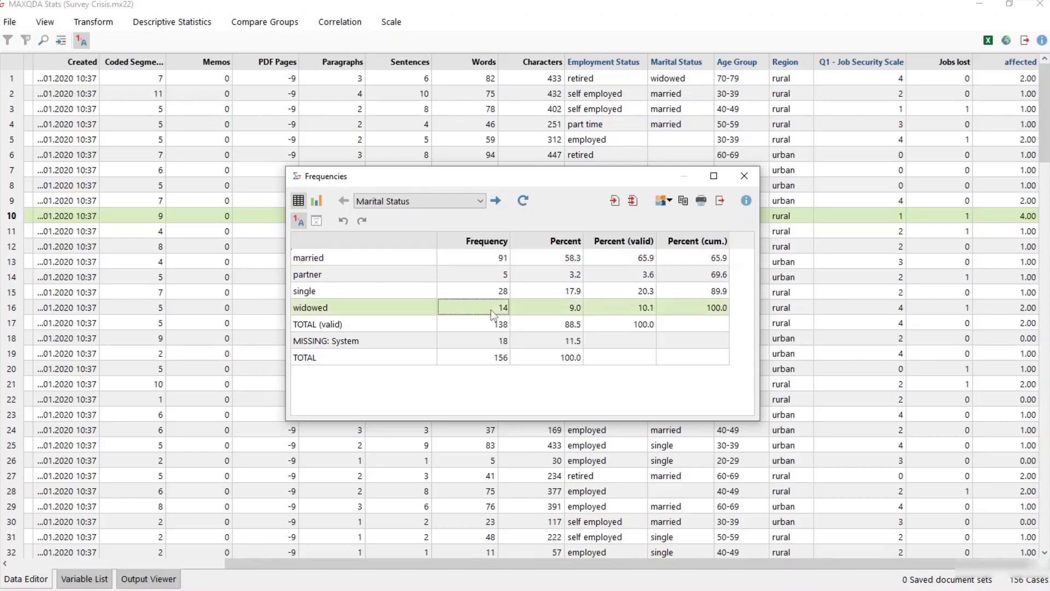
pyautogui.click(497, 342)
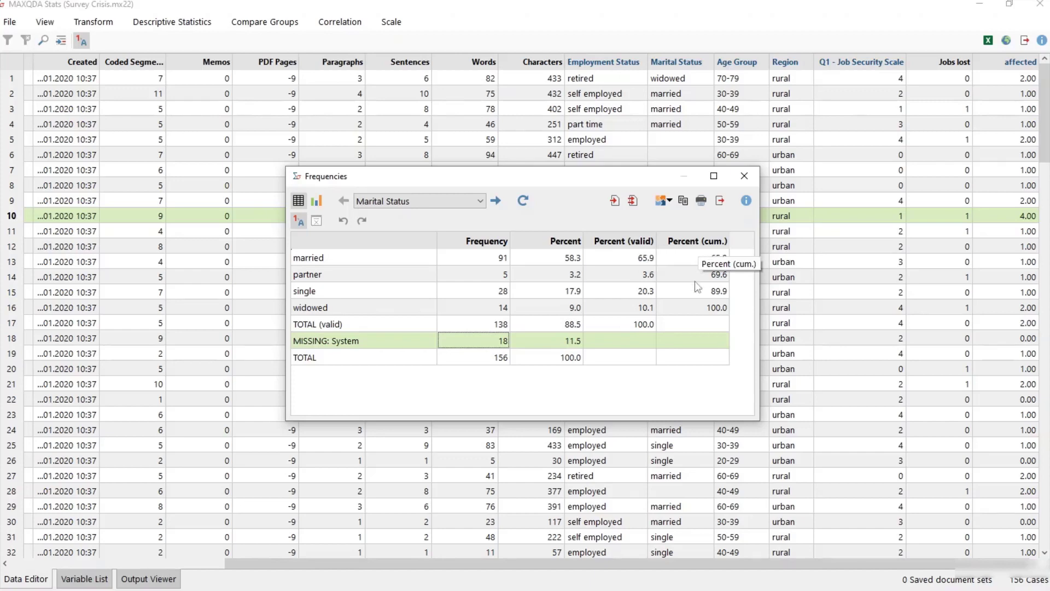
# Go through the frequency tables for Age Group and Region up to the one for affected.
pyautogui.click(495, 202)
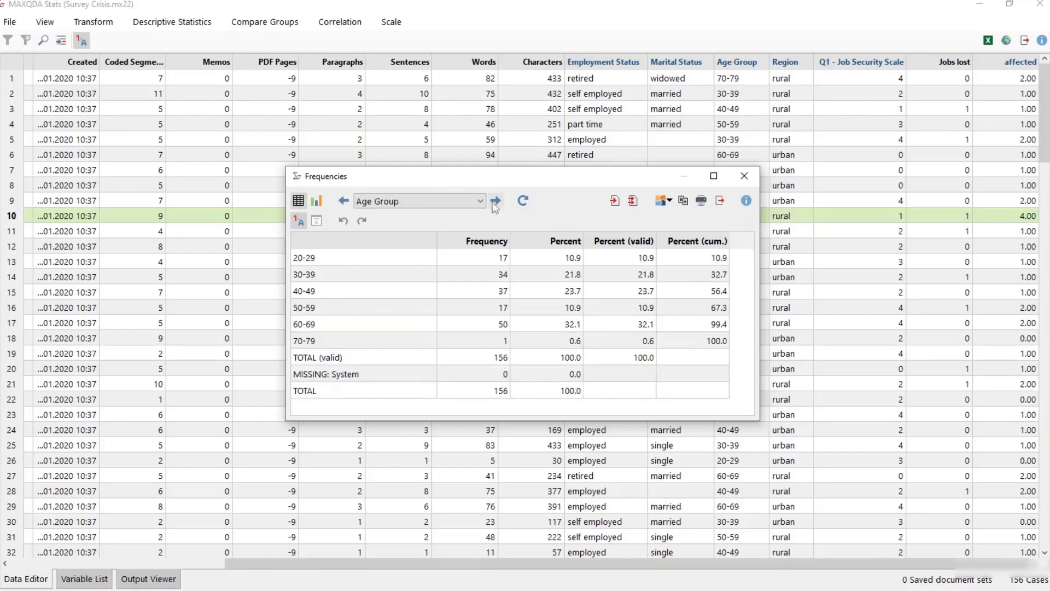
pyautogui.click(404, 202)
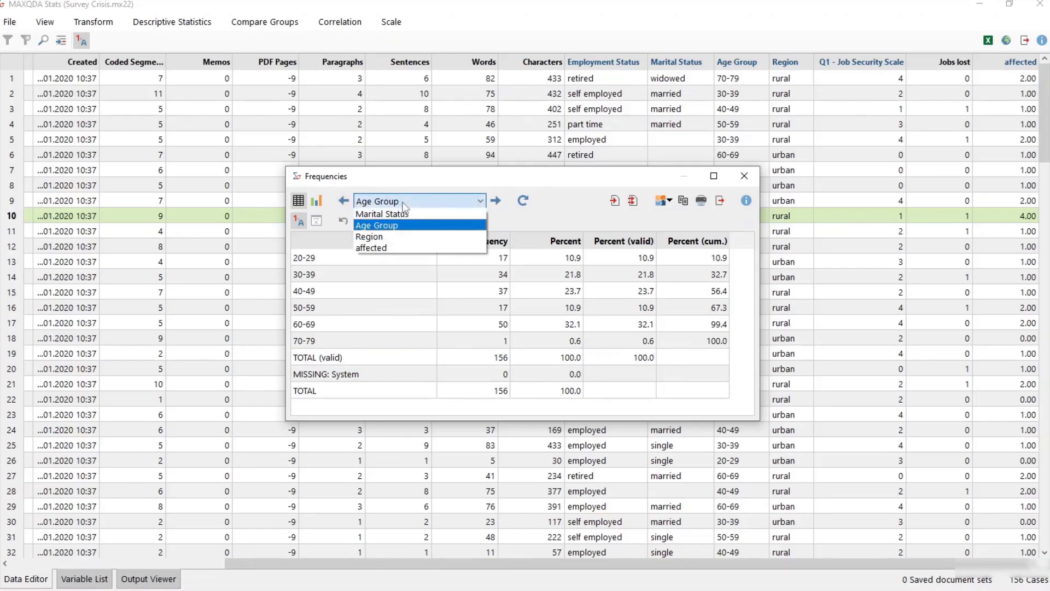
pyautogui.click(496, 200)
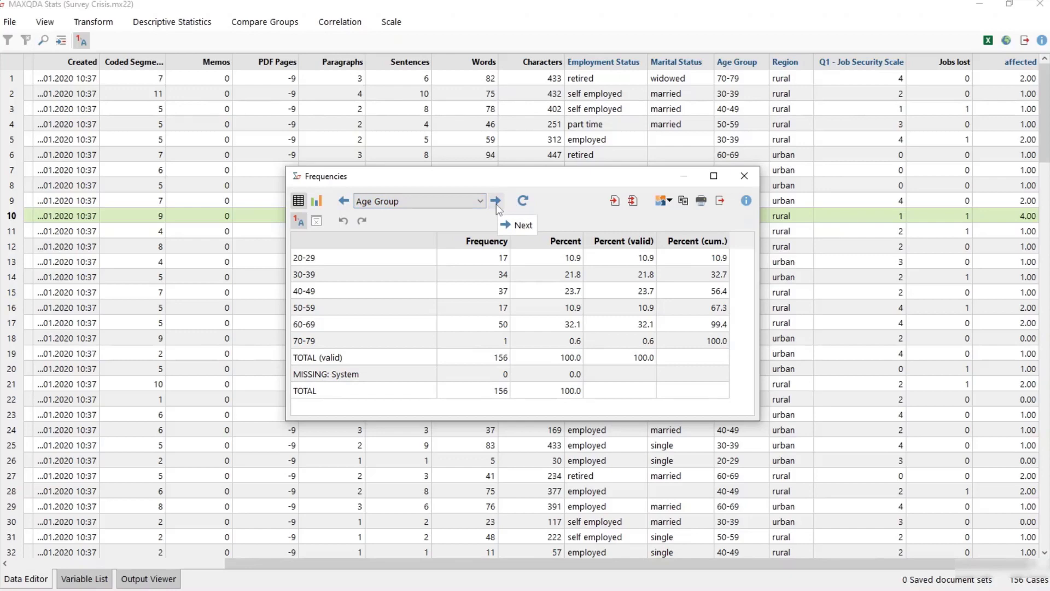
pyautogui.click(497, 203)
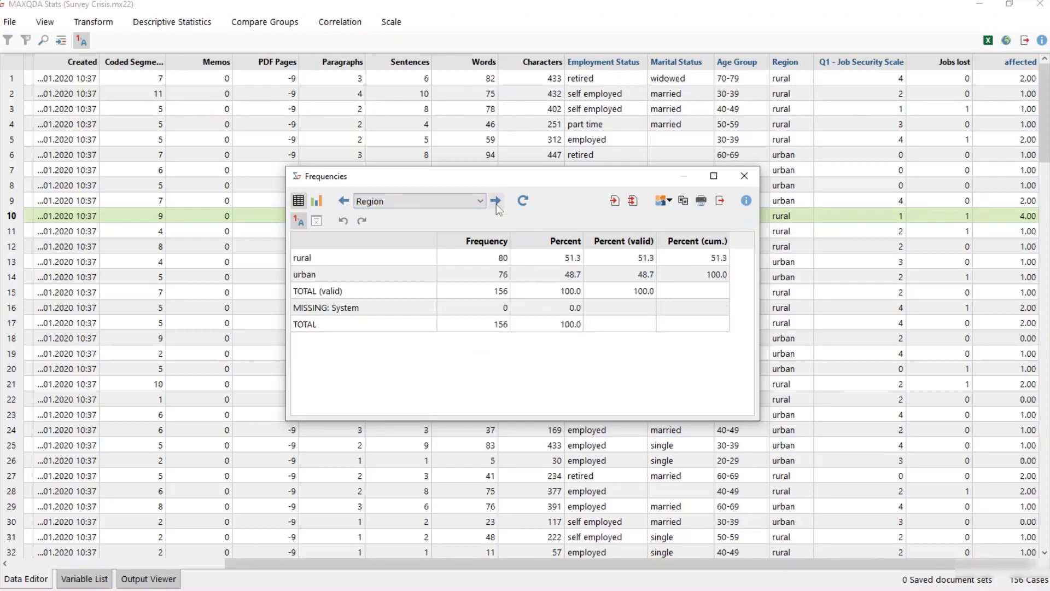
pyautogui.click(496, 203)
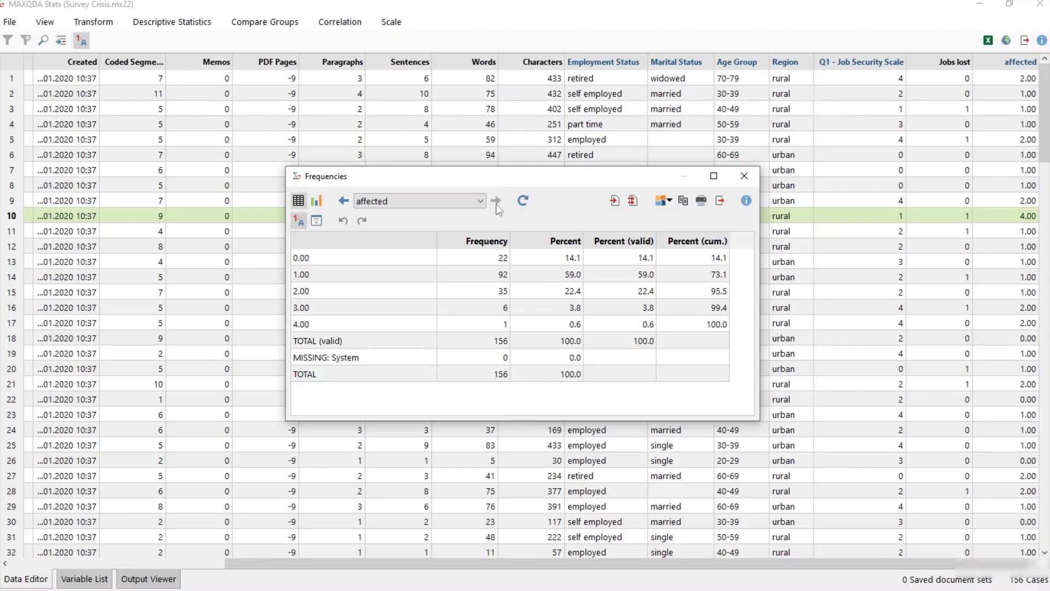
# Examine the frequencies of the values 0.00, 4.00 and 1.00 in the affected table.
pyautogui.click(489, 259)
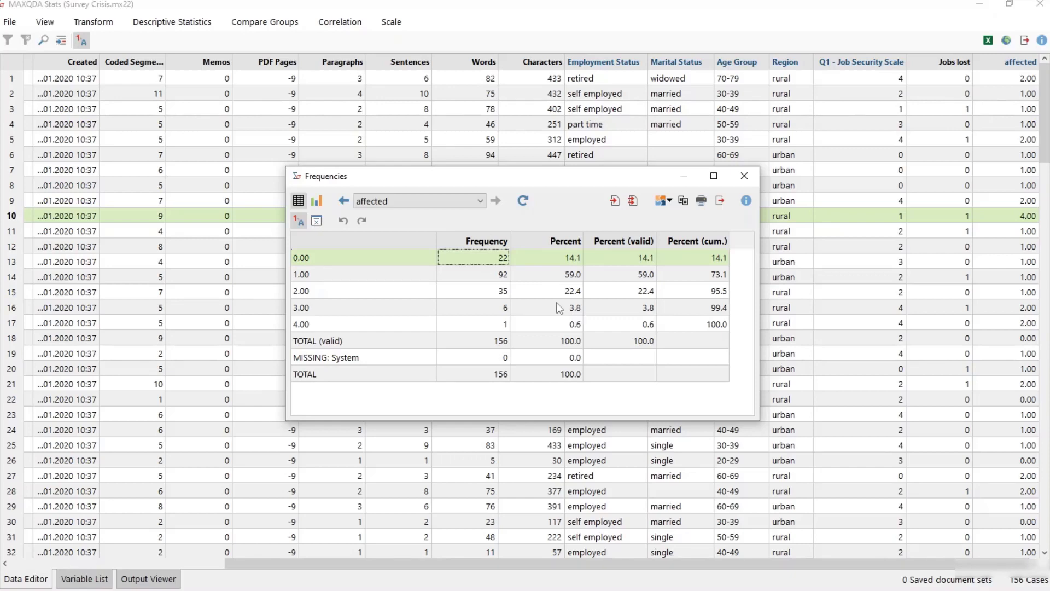
pyautogui.click(484, 326)
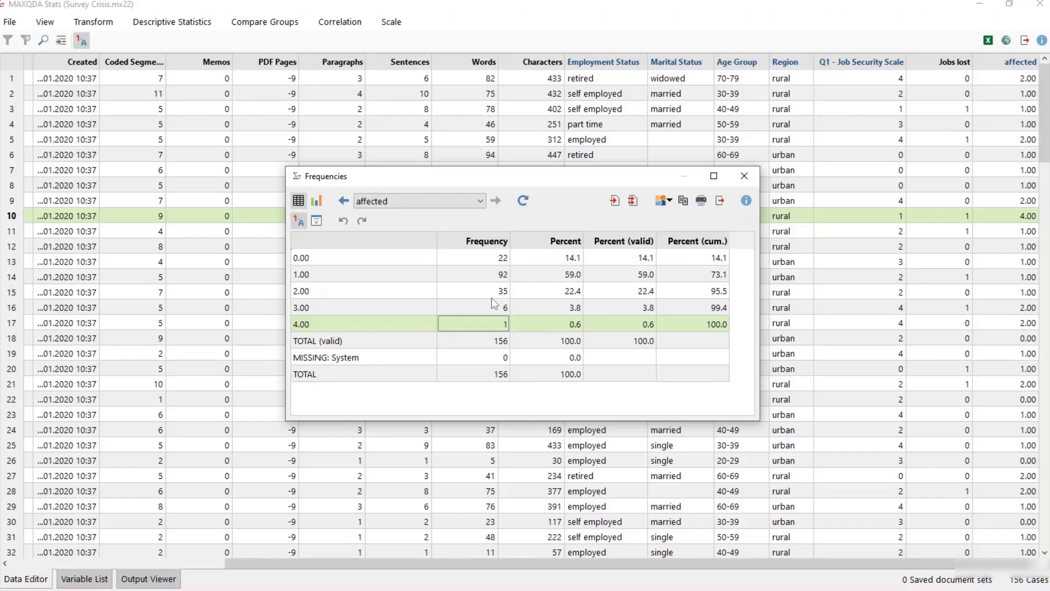
pyautogui.click(491, 276)
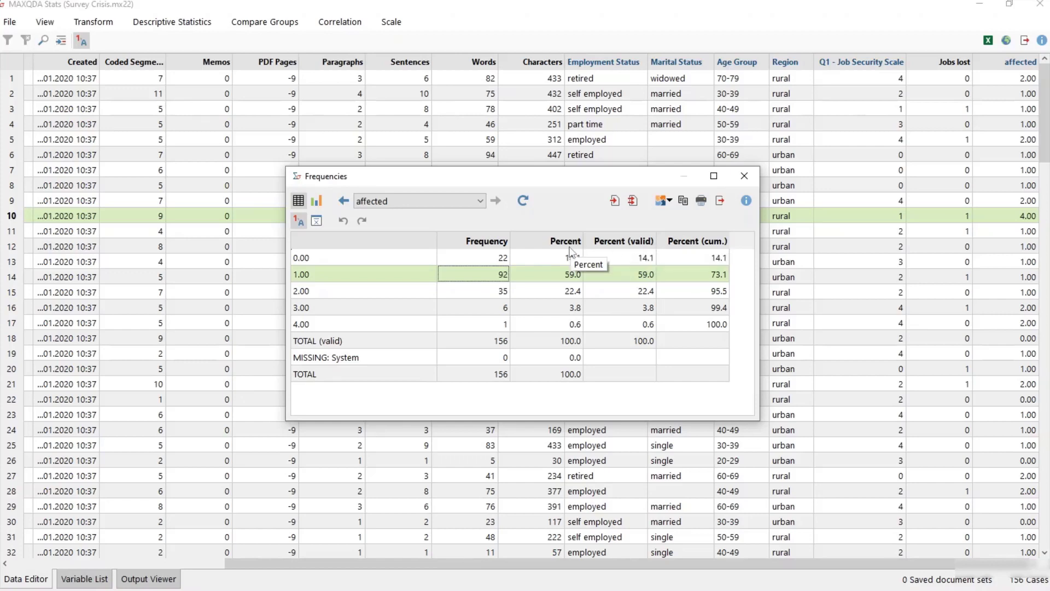
# Return to the Marital Status table and compare its missing values with the valid percentage and the totals.
pyautogui.click(348, 202)
pyautogui.click(348, 201)
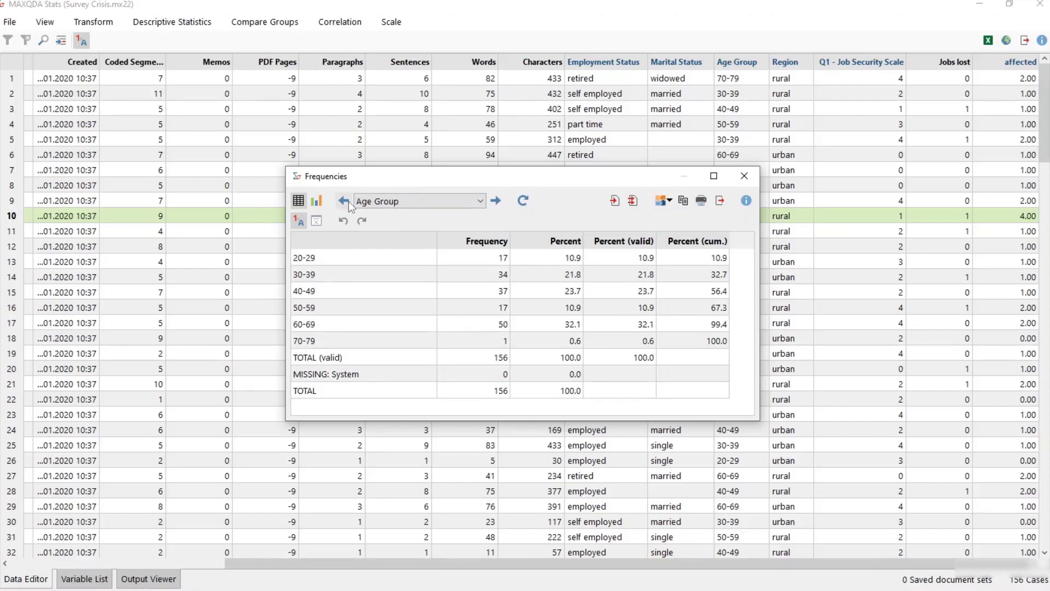
pyautogui.click(348, 201)
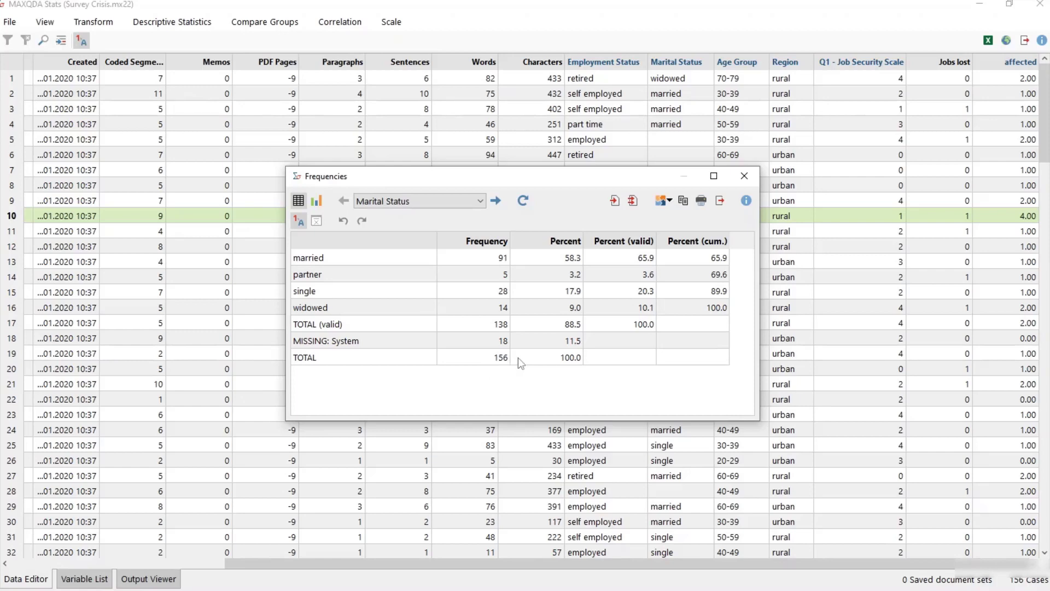
pyautogui.click(500, 342)
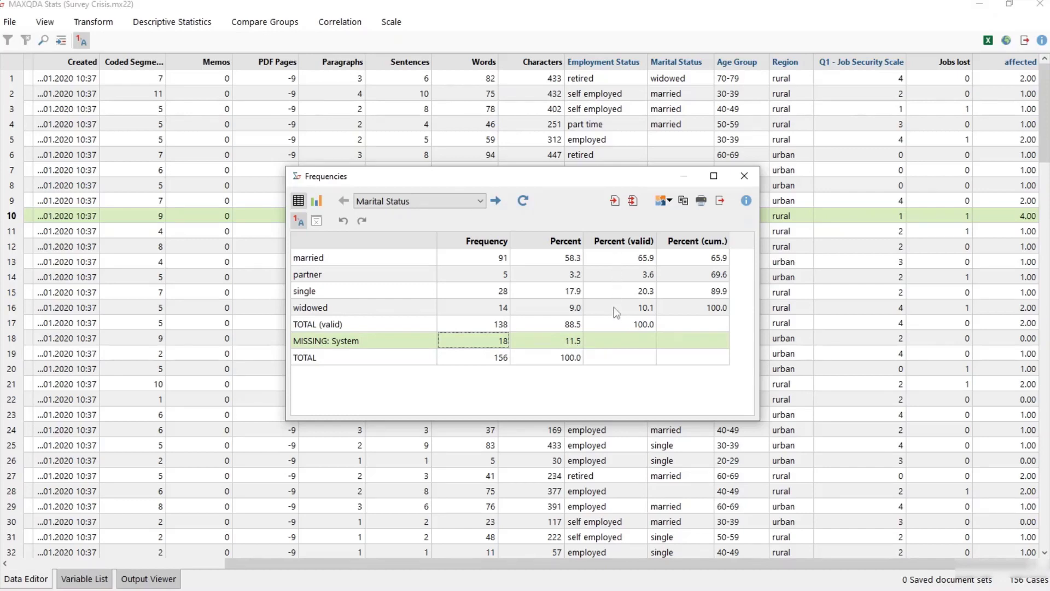
pyautogui.click(639, 326)
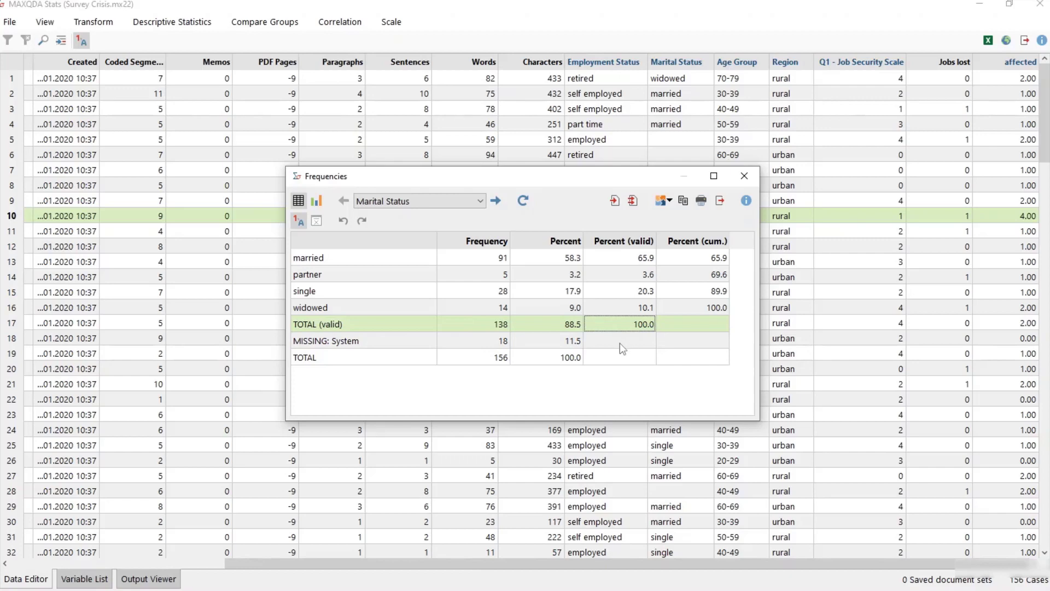
pyautogui.click(616, 360)
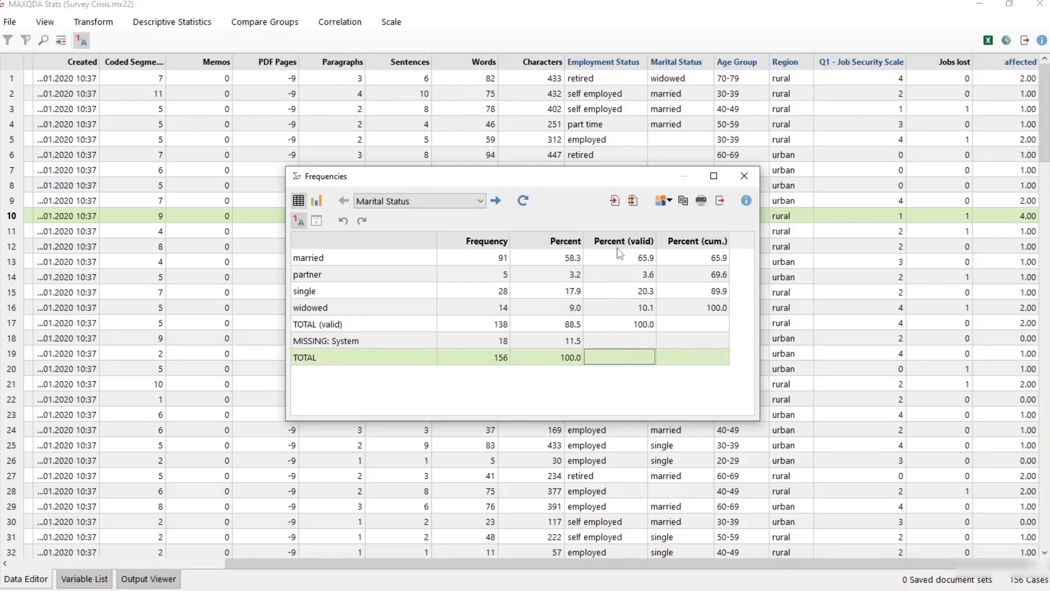
# Delete the 0.00 row from the frequency table of the affected variable.
pyautogui.click(496, 201)
pyautogui.click(496, 201)
pyautogui.click(496, 201)
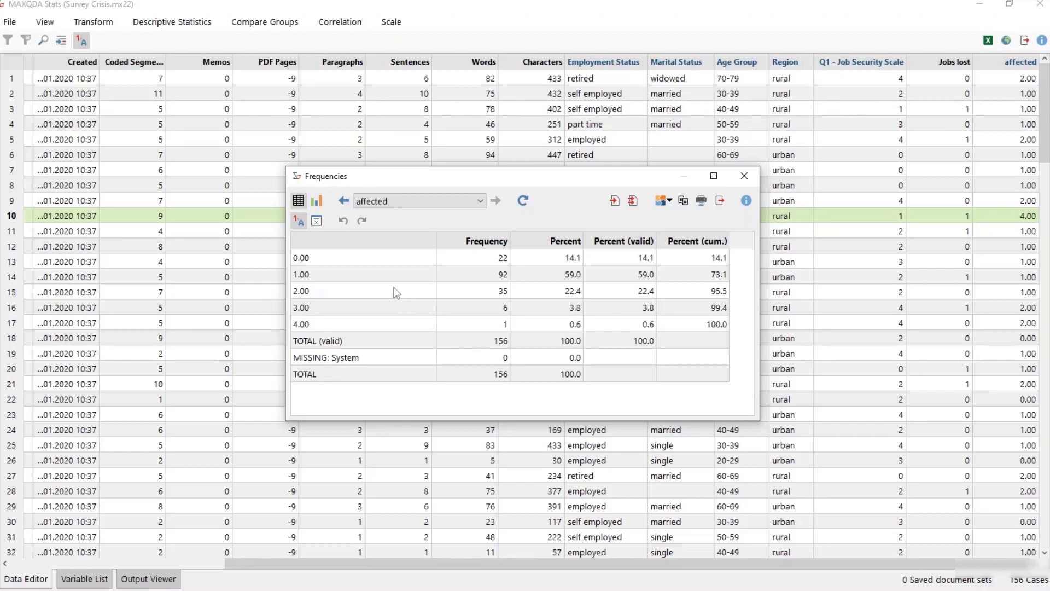
pyautogui.rightClick(397, 264)
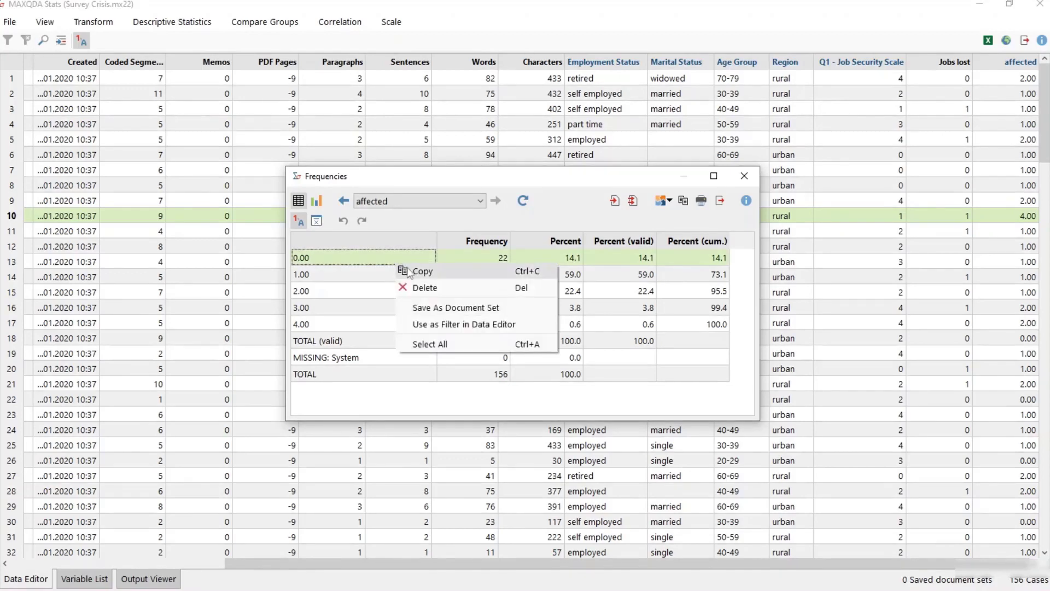
pyautogui.click(460, 295)
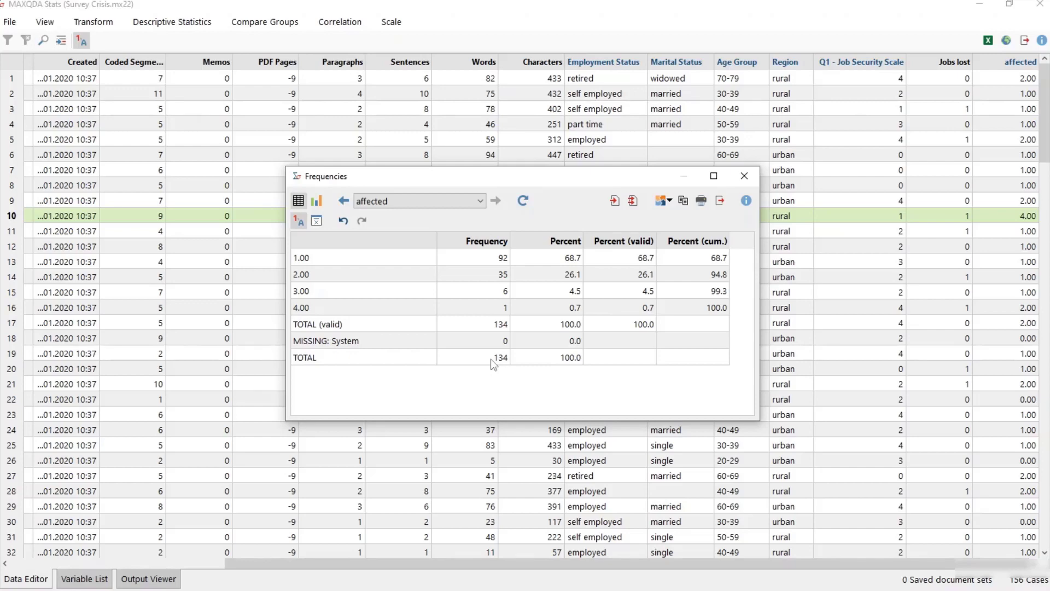
# Restore the deleted 0.00 row and merge the values 2.00, 3.00 and 4.00 in the affected frequency table.
pyautogui.click(344, 221)
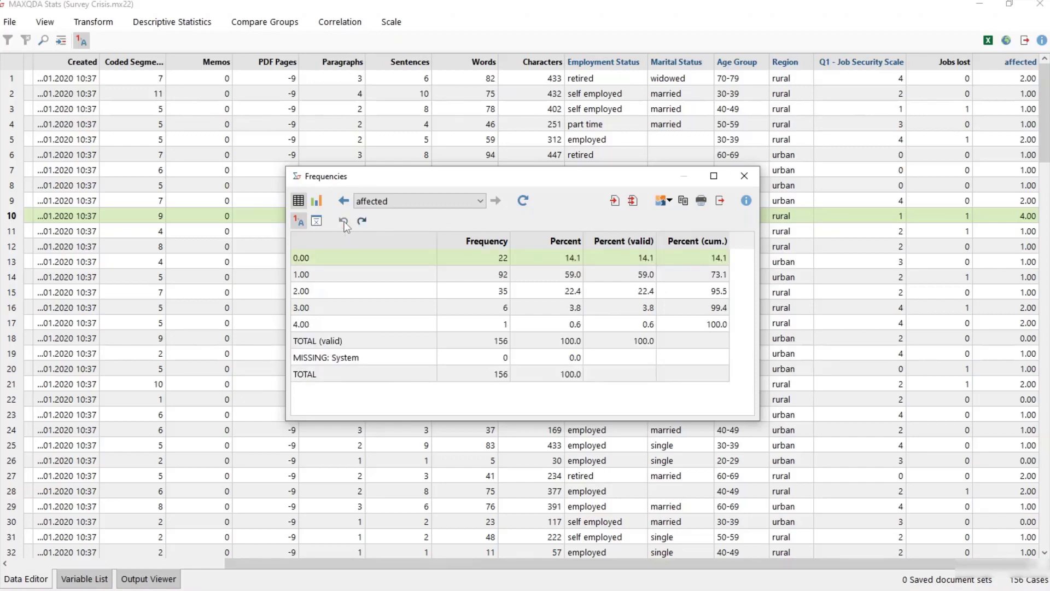
pyautogui.click(361, 292)
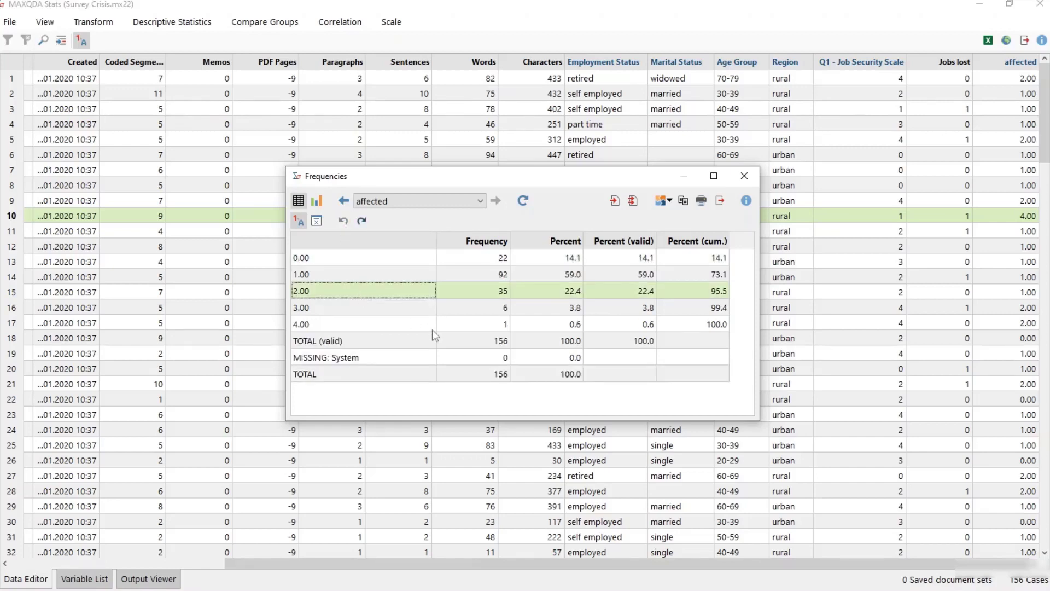
pyautogui.hotkey('shift', 'Down')
pyautogui.hotkey('shift', 'Down')
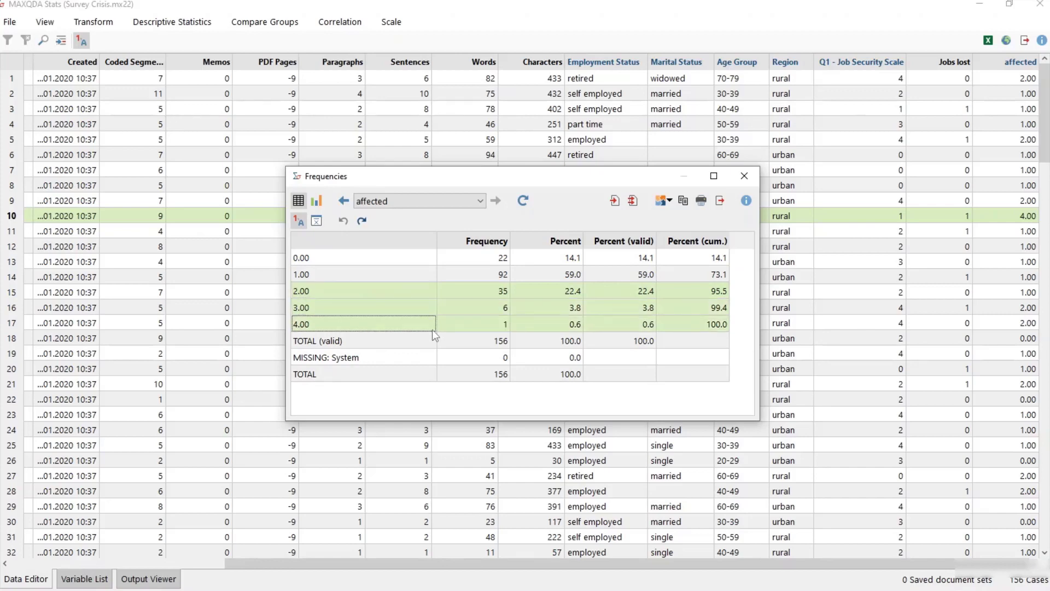
pyautogui.rightClick(478, 297)
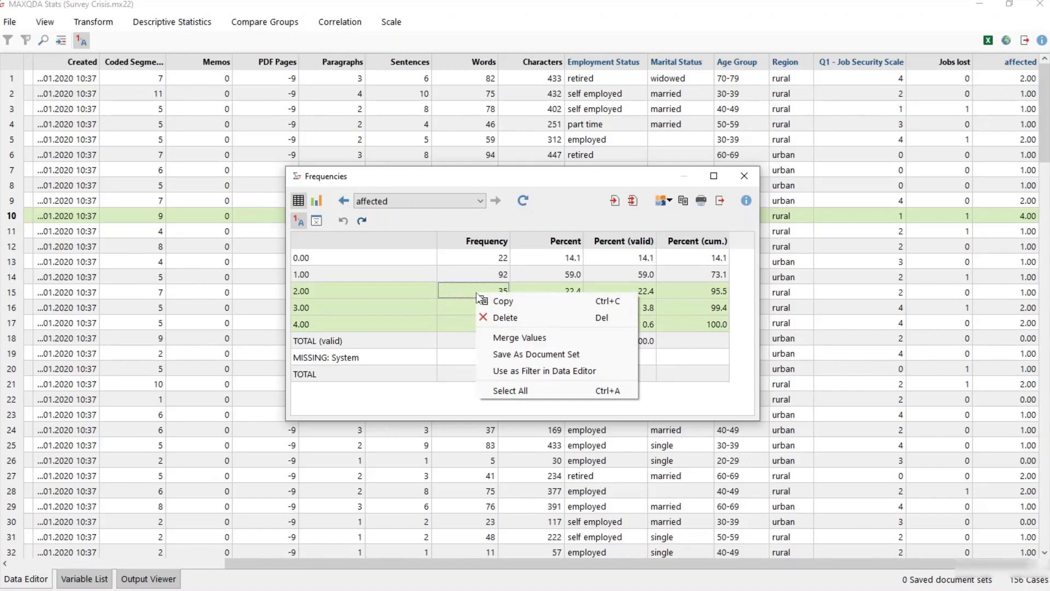
pyautogui.click(570, 336)
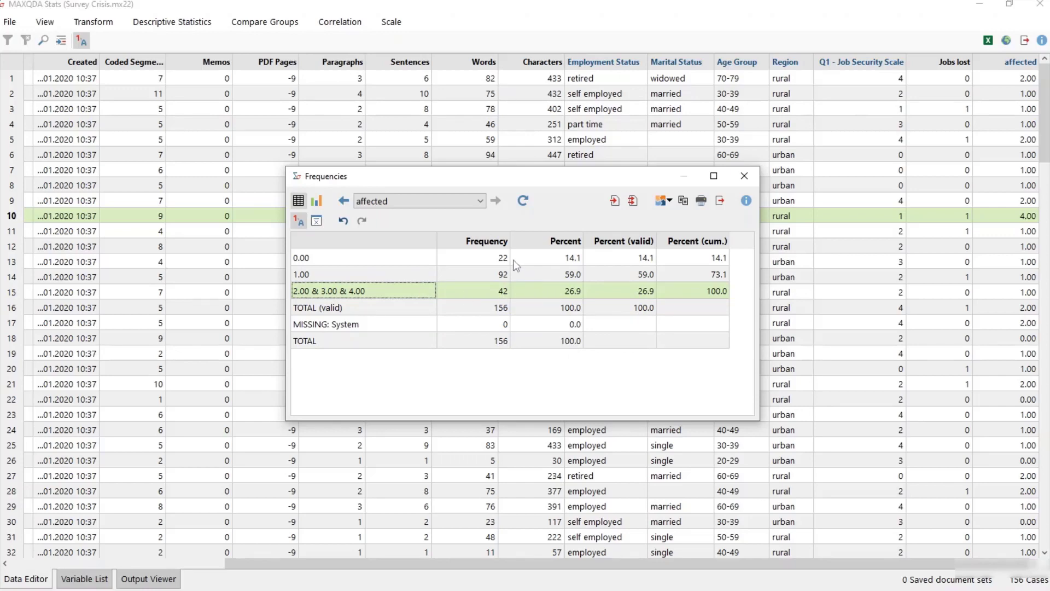
# Examine the frequencies of 0.00, 1.00 and the merged 2.00 & 3.00 & 4.00 category in the affected table.
pyautogui.click(410, 264)
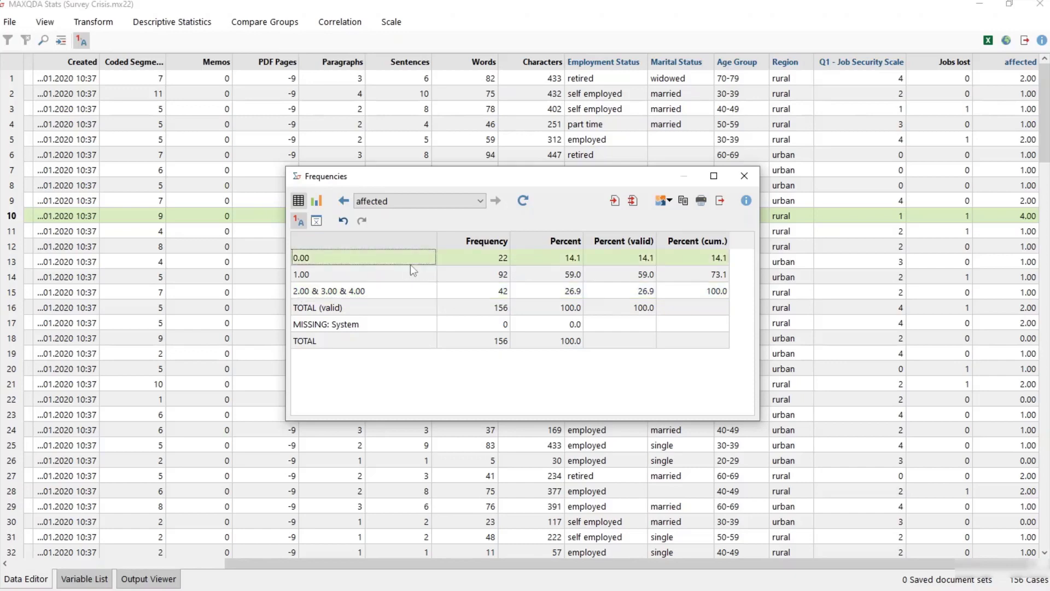
pyautogui.click(488, 275)
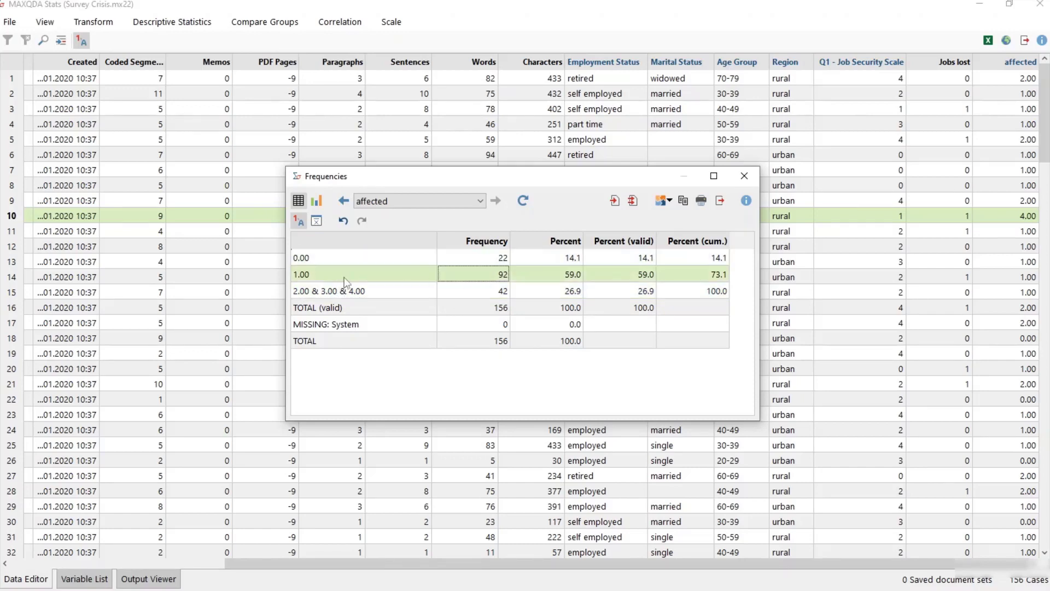
pyautogui.click(483, 294)
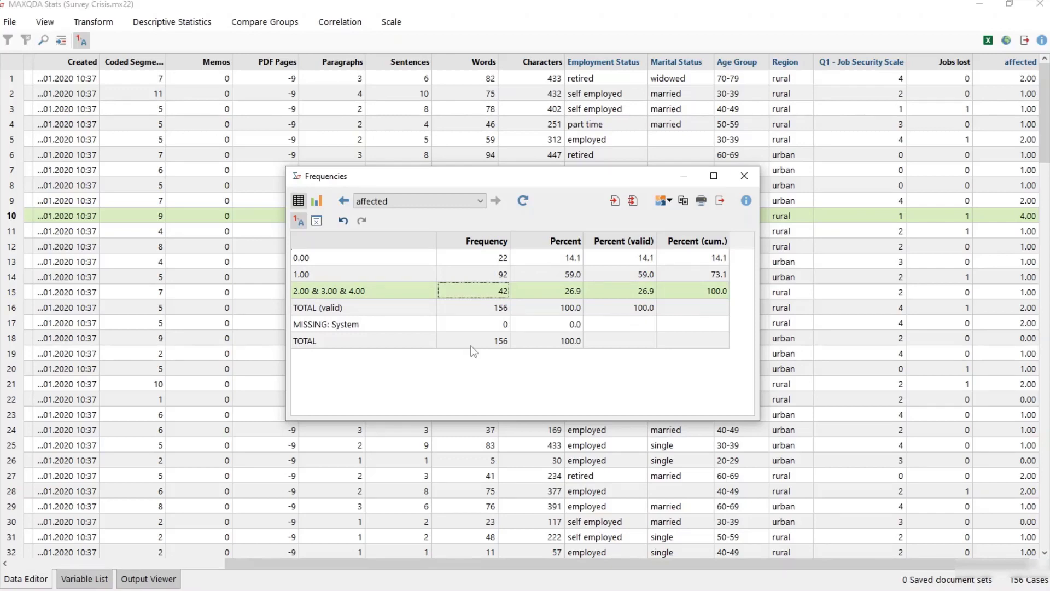
# View the descriptive statistics of the affected variable, widening their window slightly, and close them.
pyautogui.click(319, 224)
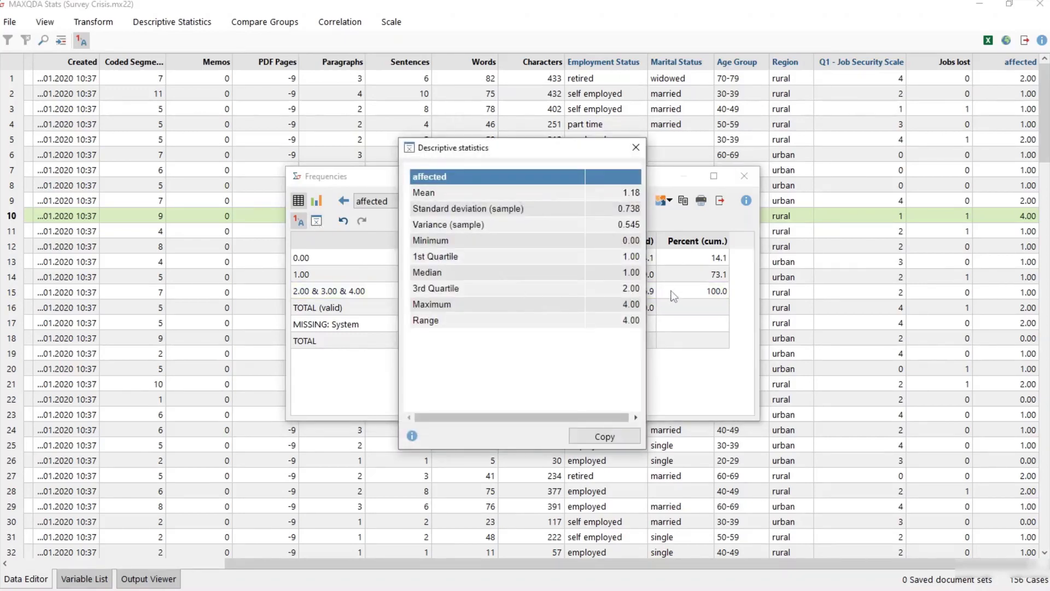
pyautogui.moveTo(647, 276); pyautogui.dragTo(657, 277)
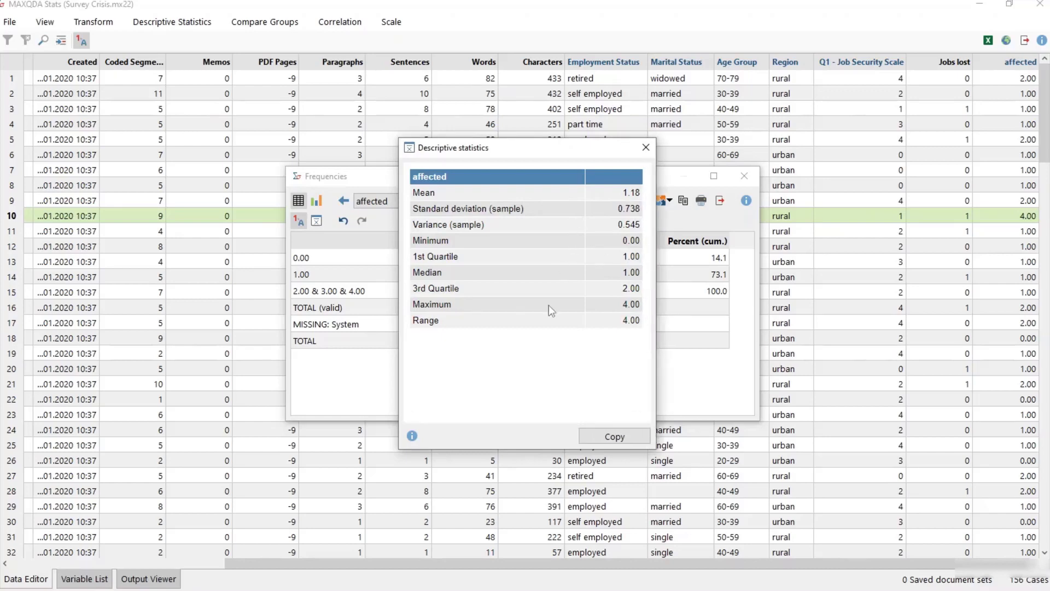
pyautogui.click(651, 146)
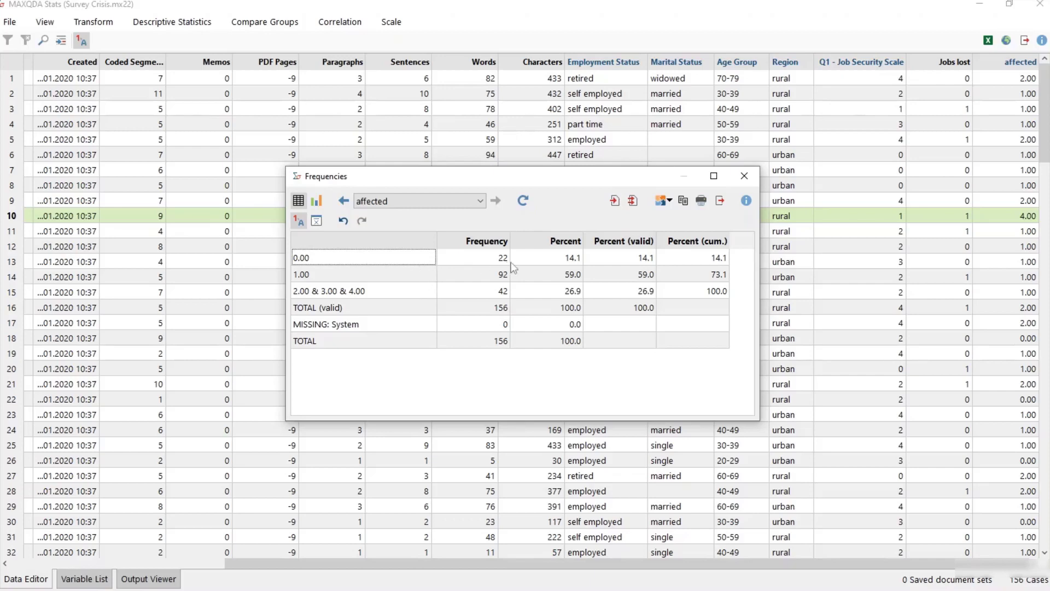
# Copy the affected frequency table into the Word document below the Report heading and add a blank line after it.
pyautogui.click(684, 201)
pyautogui.hotkey('alt', 'Tab')
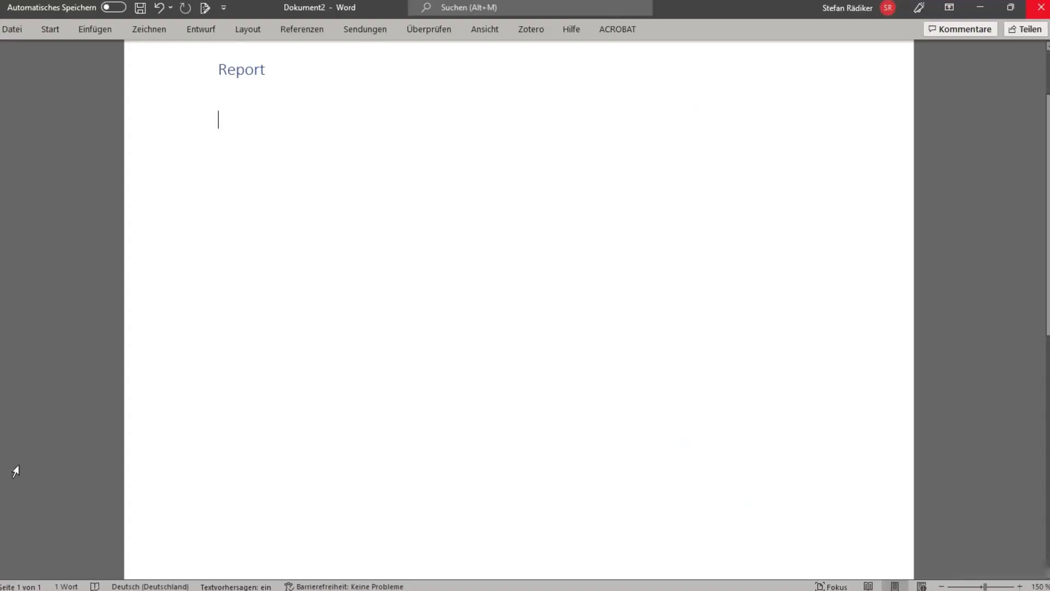
pyautogui.hotkey('ctrl', 'v')
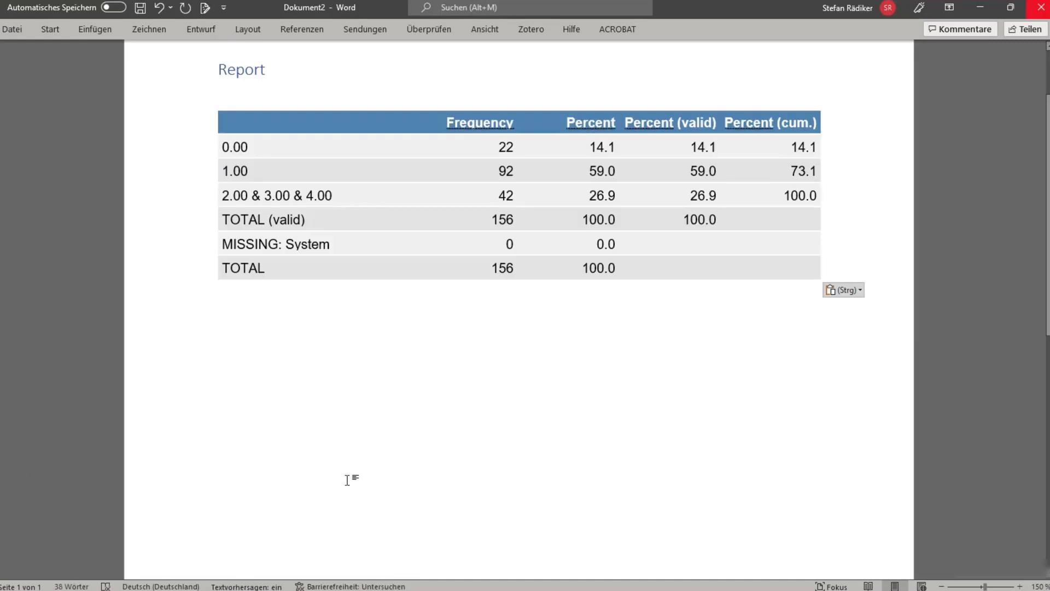
pyautogui.press('Return')
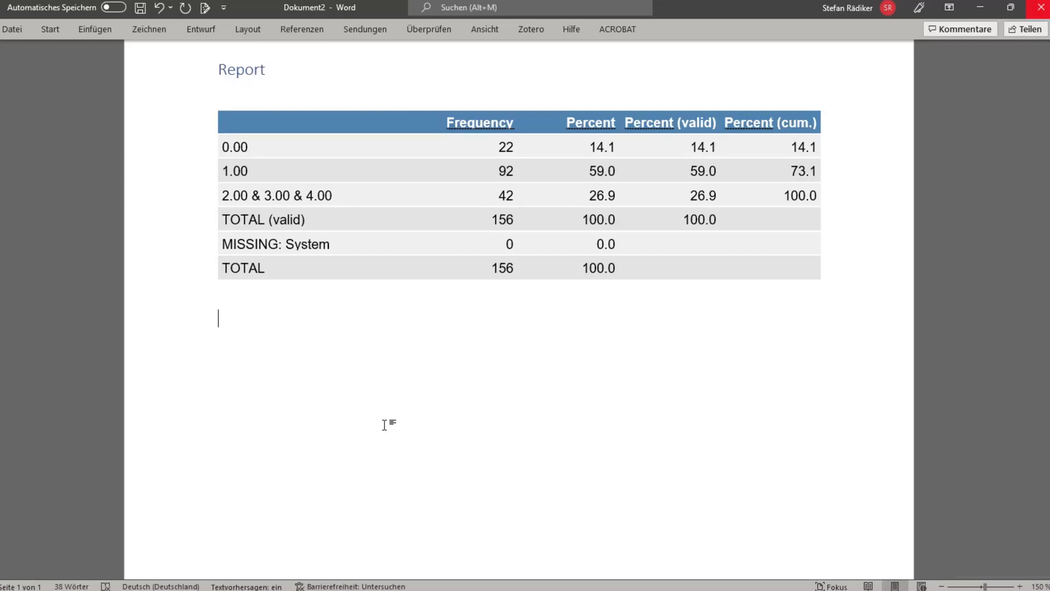
# Return to MAXQDA Stats and send the frequency tables of all variables to the Output Viewer, including descriptive statistics.
pyautogui.hotkey('alt', 'Tab')
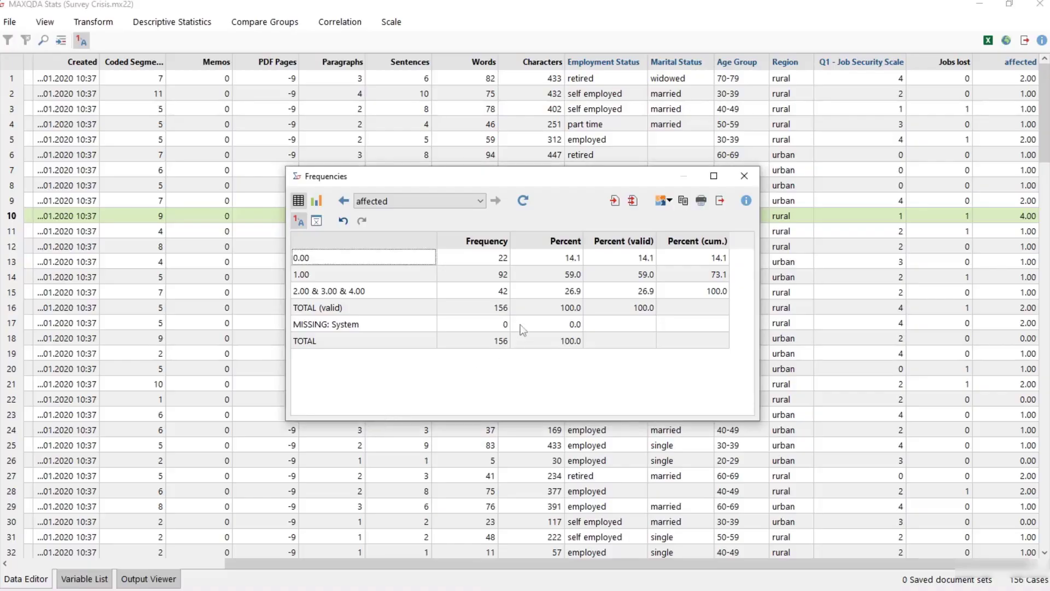
pyautogui.click(633, 200)
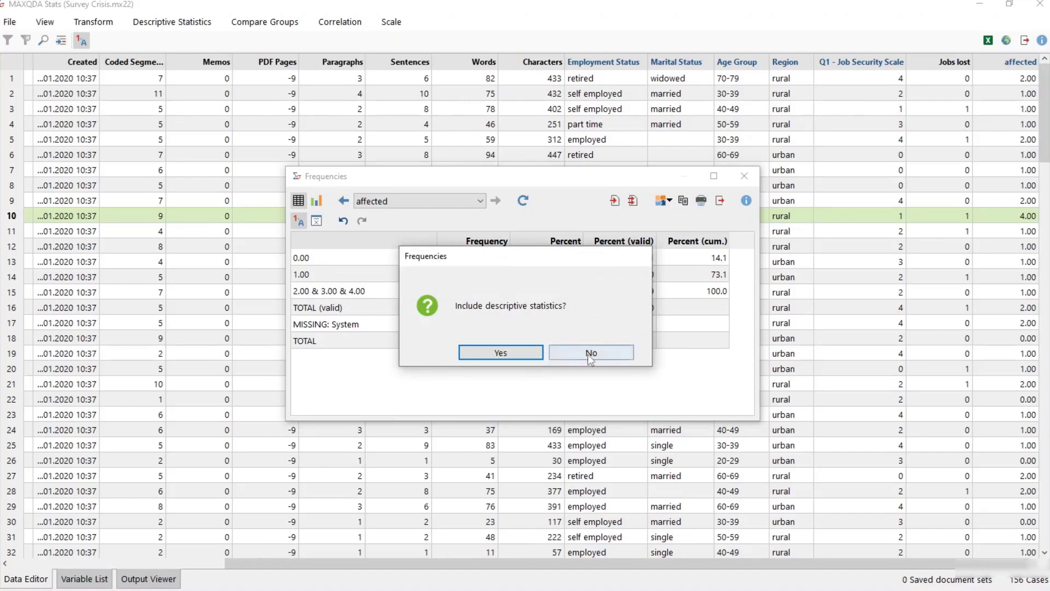
pyautogui.click(533, 353)
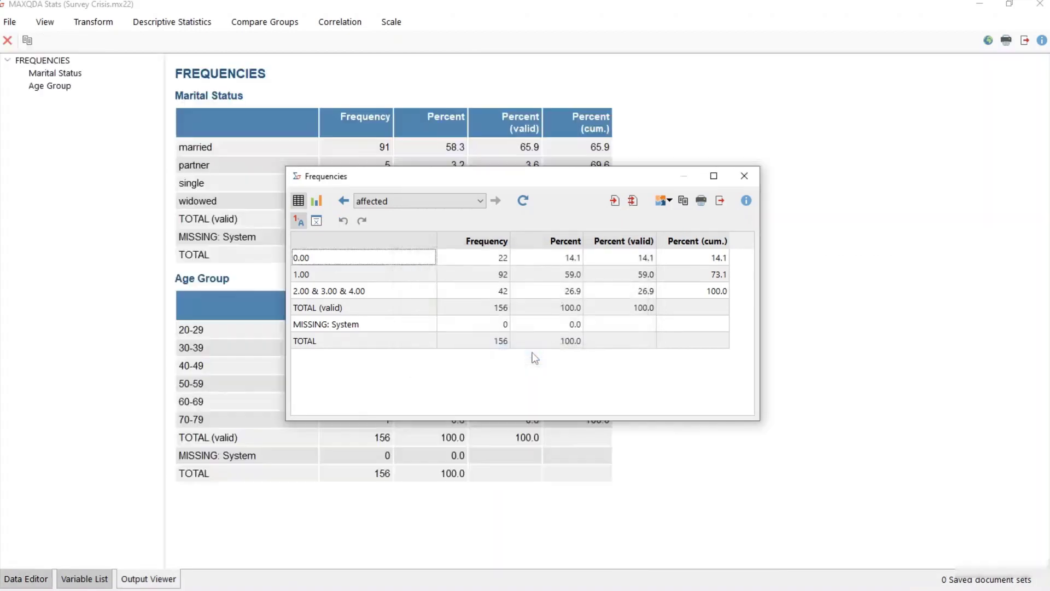
# Move the Frequencies window aside and review the Marital Status, Age Group, Region and affected tables in the Output Viewer.
pyautogui.moveTo(598, 180); pyautogui.dragTo(853, 218)
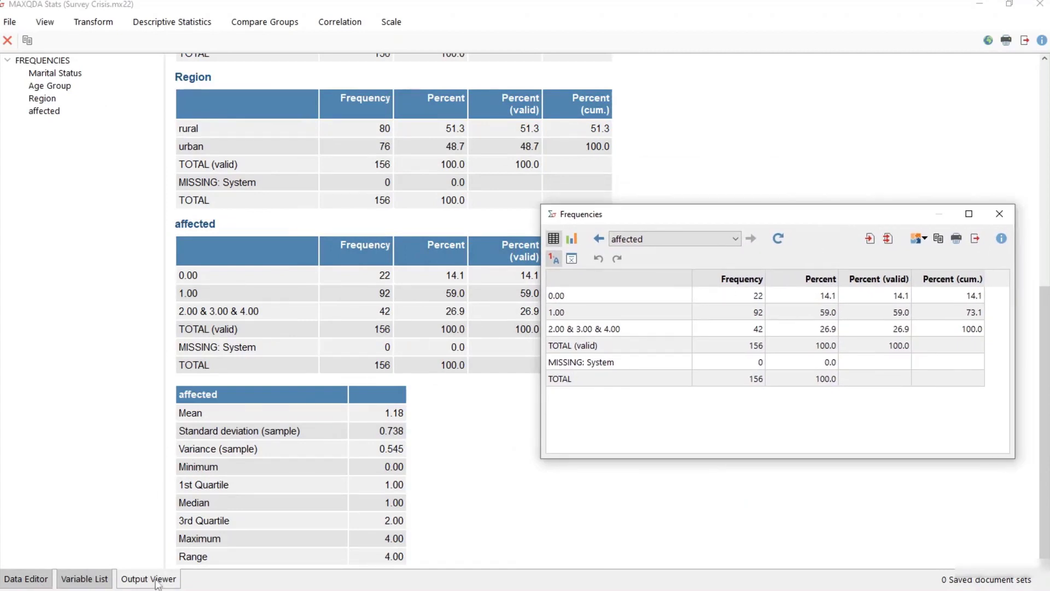
pyautogui.scroll(6, 385, 343)
pyautogui.scroll(1, 386, 343)
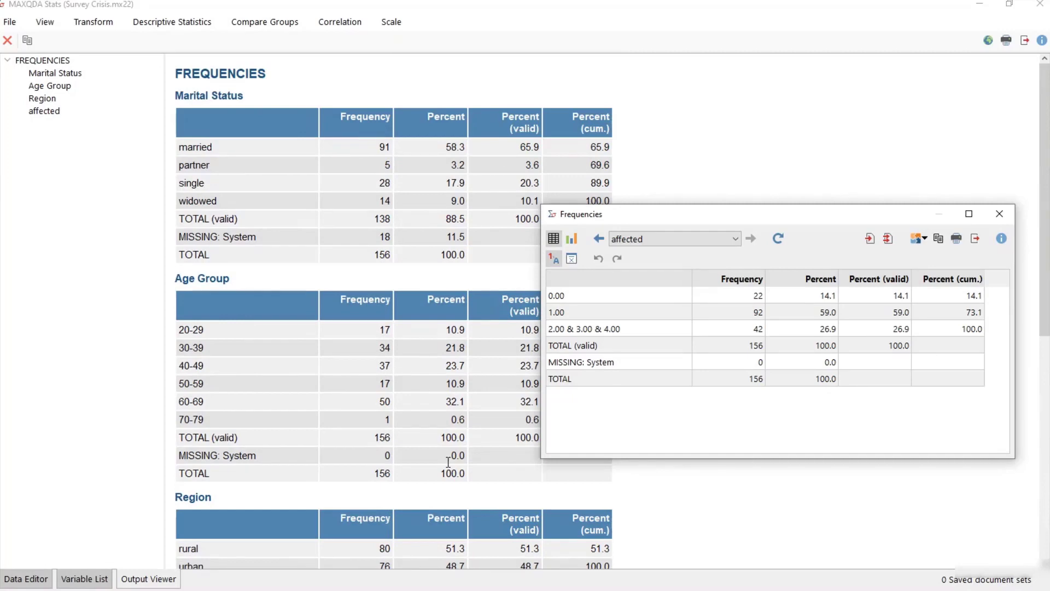
pyautogui.scroll(-5, 448, 462)
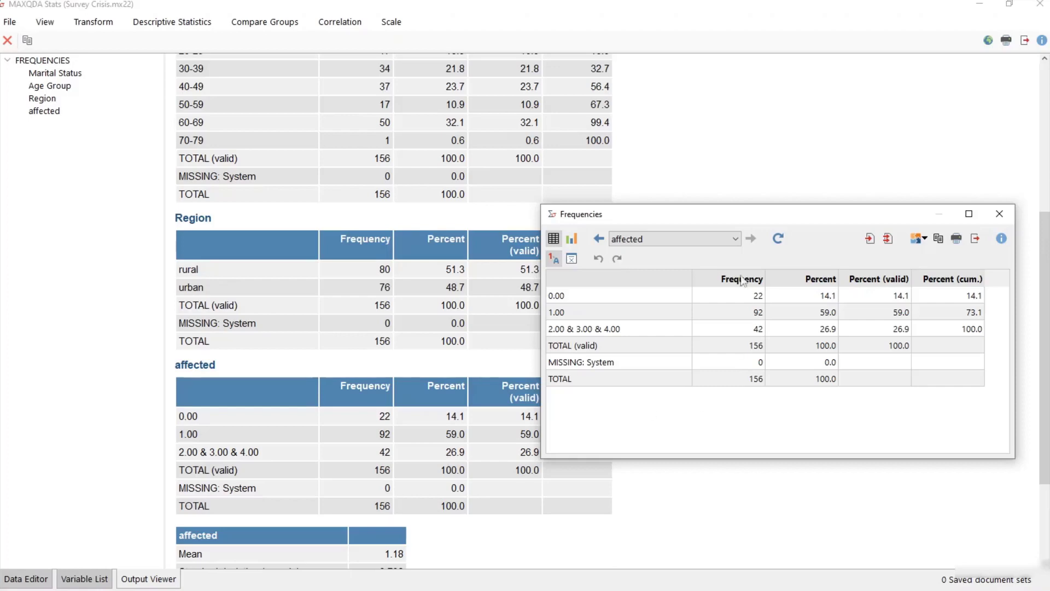
pyautogui.moveTo(740, 217); pyautogui.dragTo(524, 208)
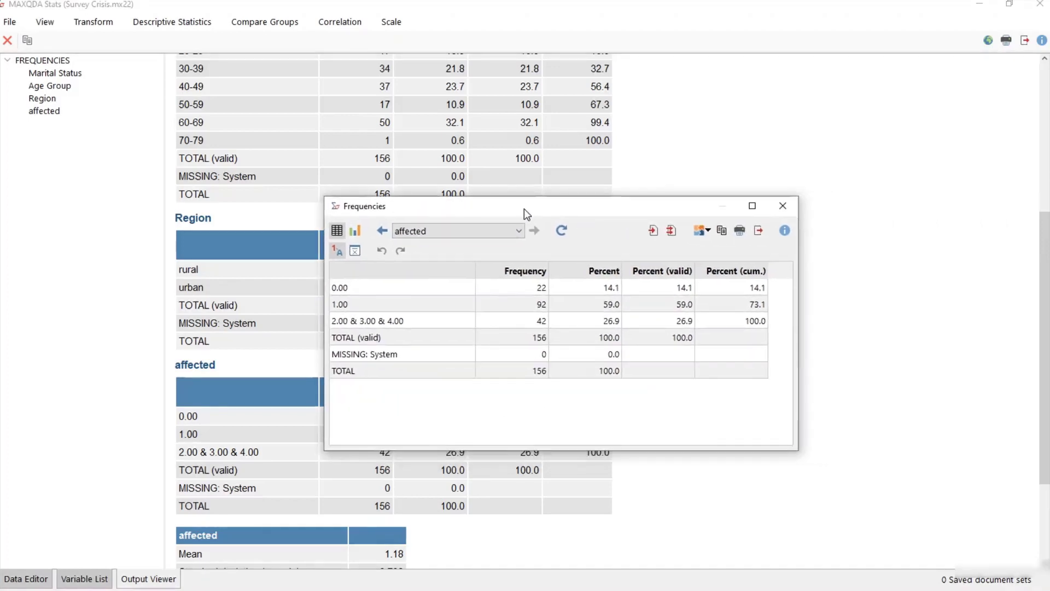
# Start a new QTT worksheet for the affected table, naming it "Statistics" and entering "Crisis" as the subject.
pyautogui.click(704, 236)
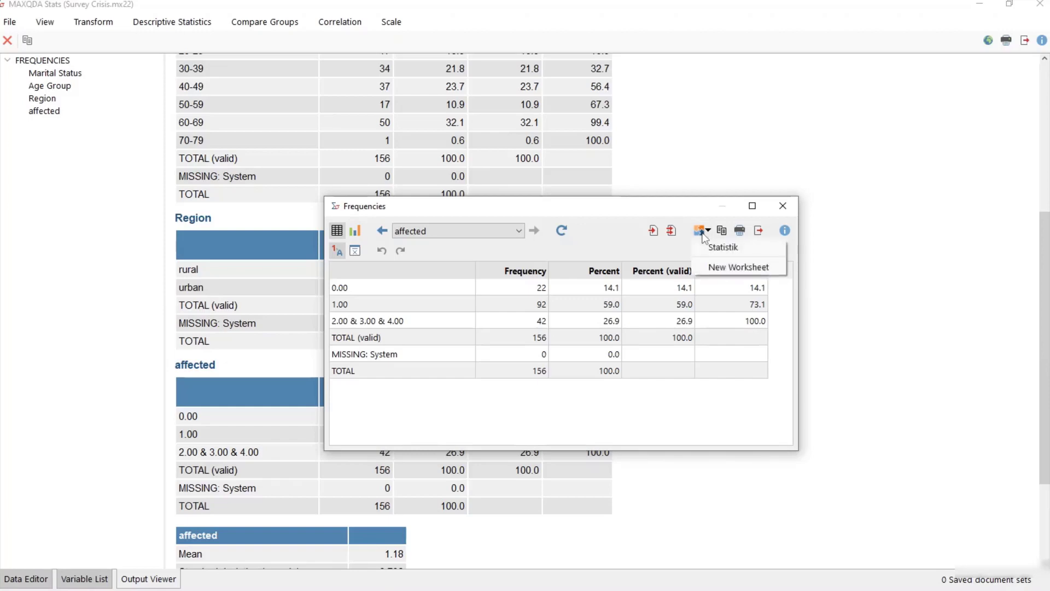
pyautogui.click(739, 267)
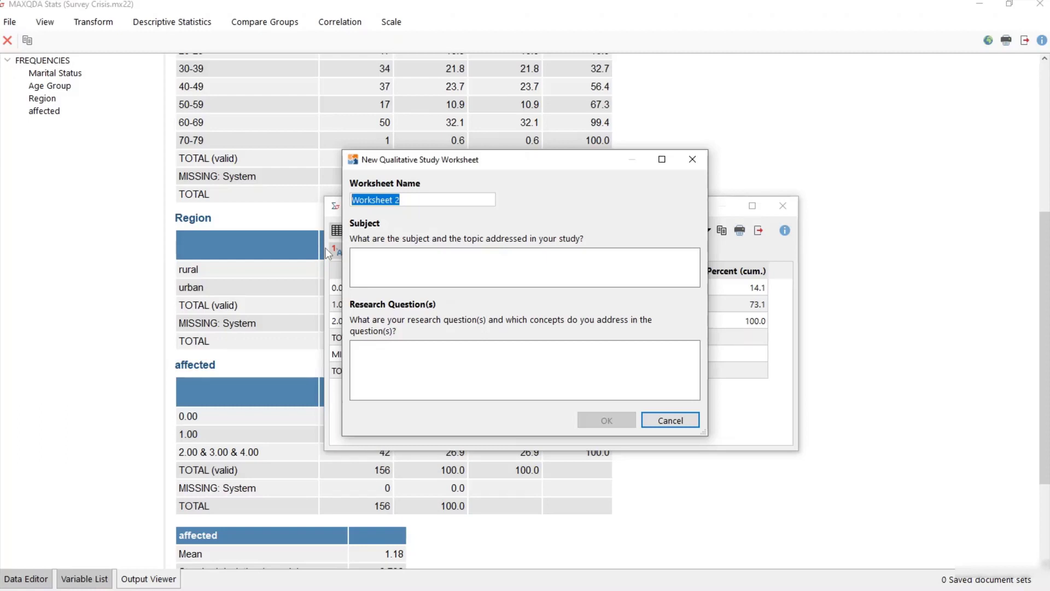
pyautogui.write('Statistics')
pyautogui.press('Tab')
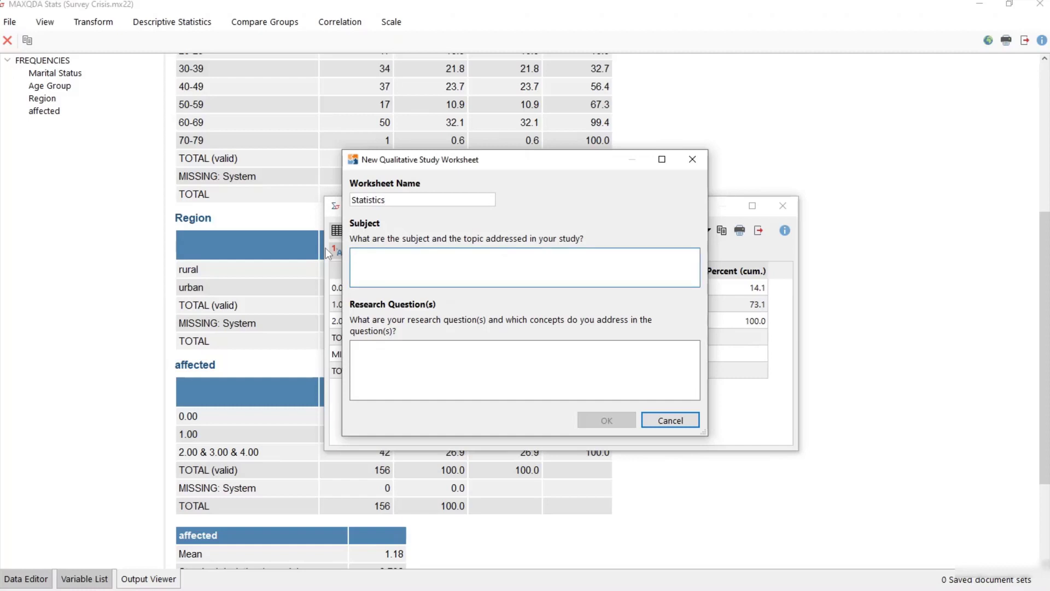
pyautogui.write('Crisis')
pyautogui.press('Tab')
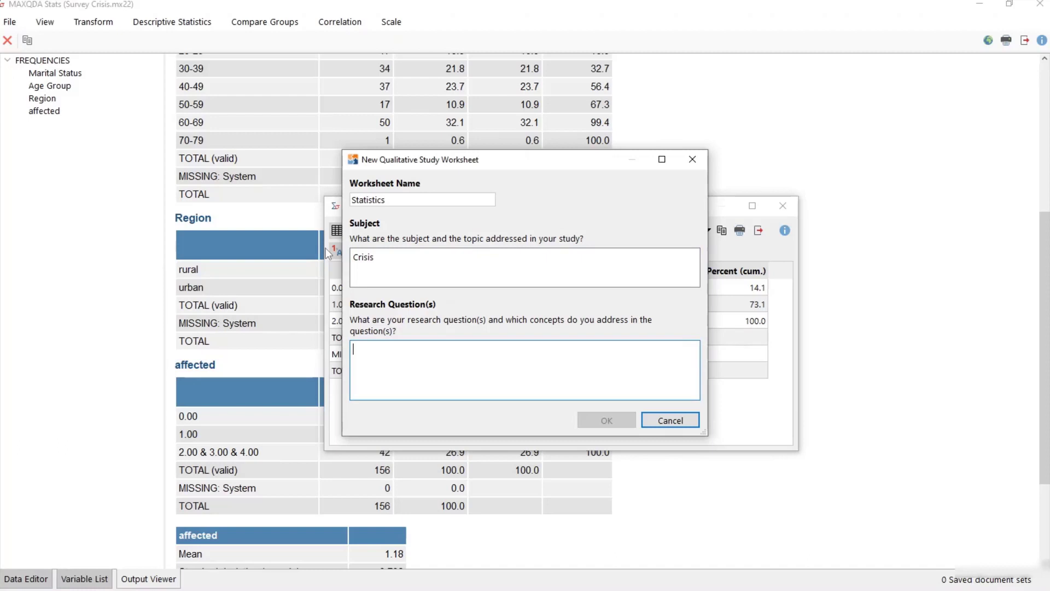
# Enter the research questions "How much affected?" and "Who is affected?" and create the worksheet.
pyautogui.write('How m')
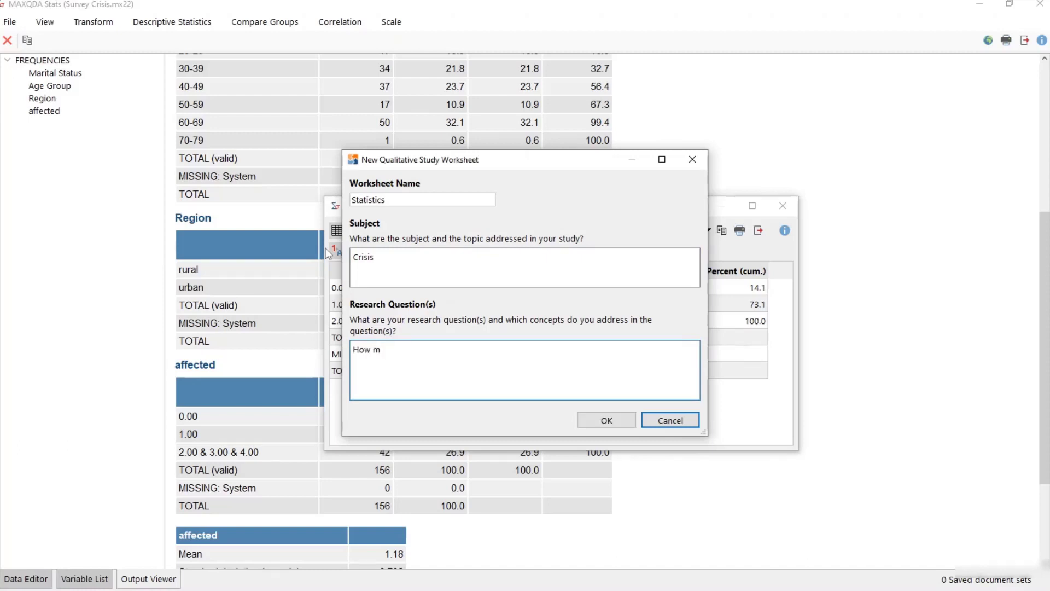
pyautogui.write('uch affe')
pyautogui.hotkey('ctrl', 'a')
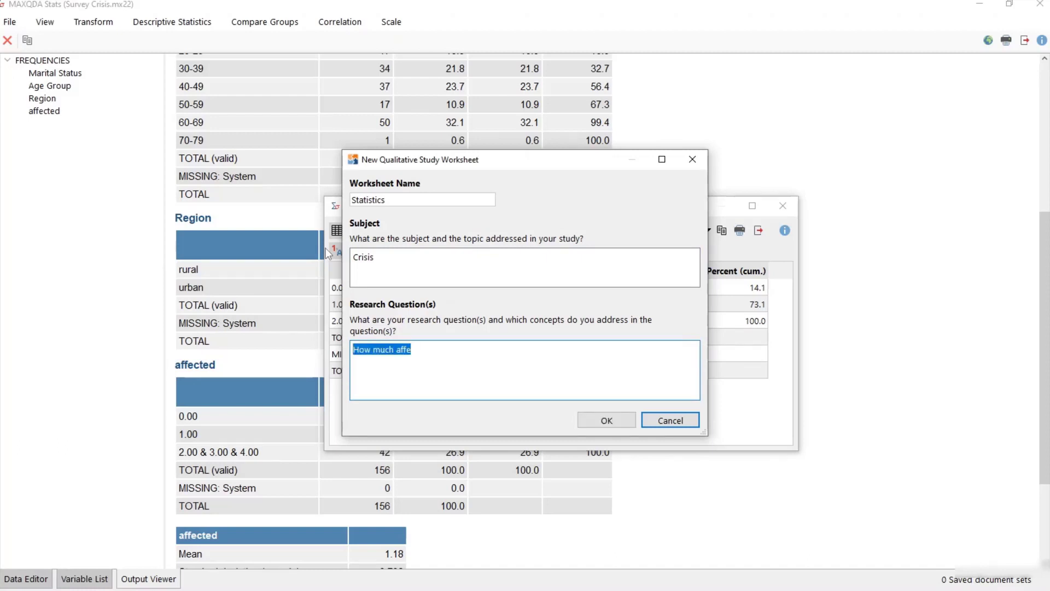
pyautogui.press('End')
pyautogui.write('fted?')
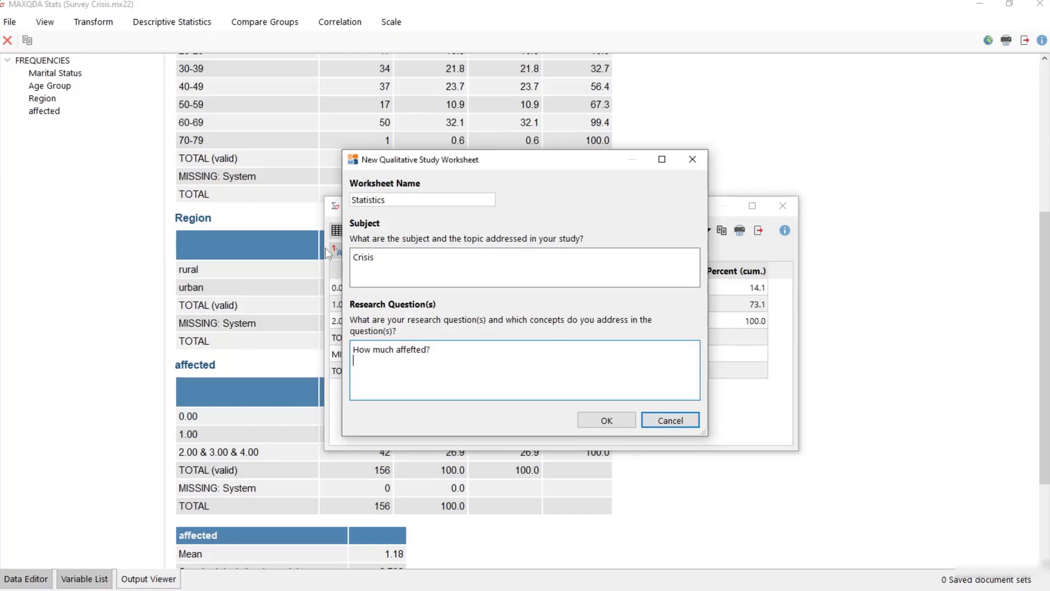
pyautogui.press('Return')
pyautogui.write('Who is affected?')
pyautogui.press('Up')
pyautogui.press('Left')
pyautogui.press('BackSpace')
pyautogui.write('c')
pyautogui.click(606, 420)
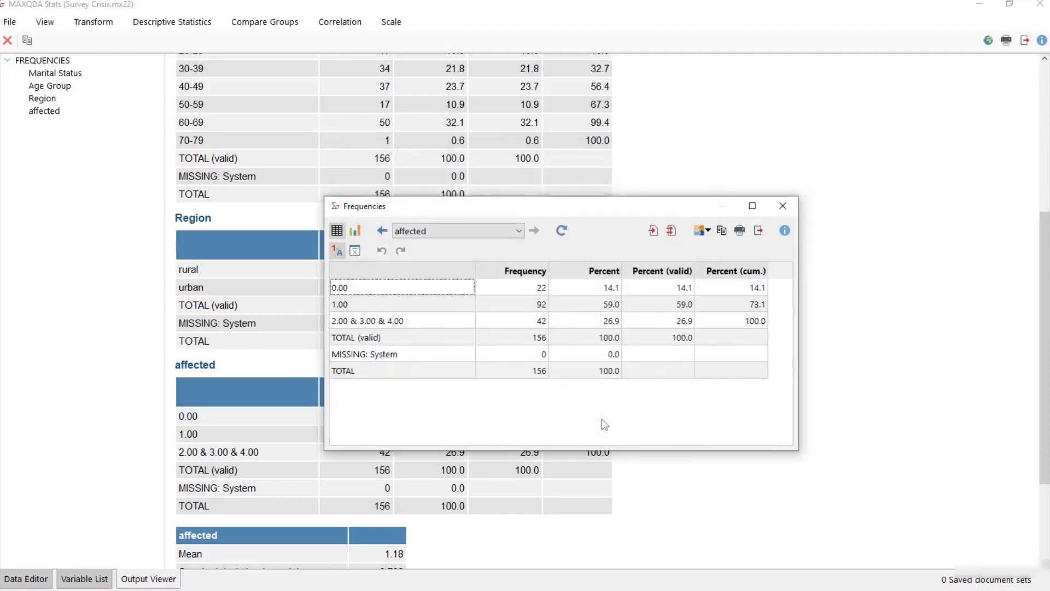
# Check the affected table and its Insights field under Visuals & Statistics in the new worksheet and close the QTT window.
pyautogui.scroll(-3, 750, 363)
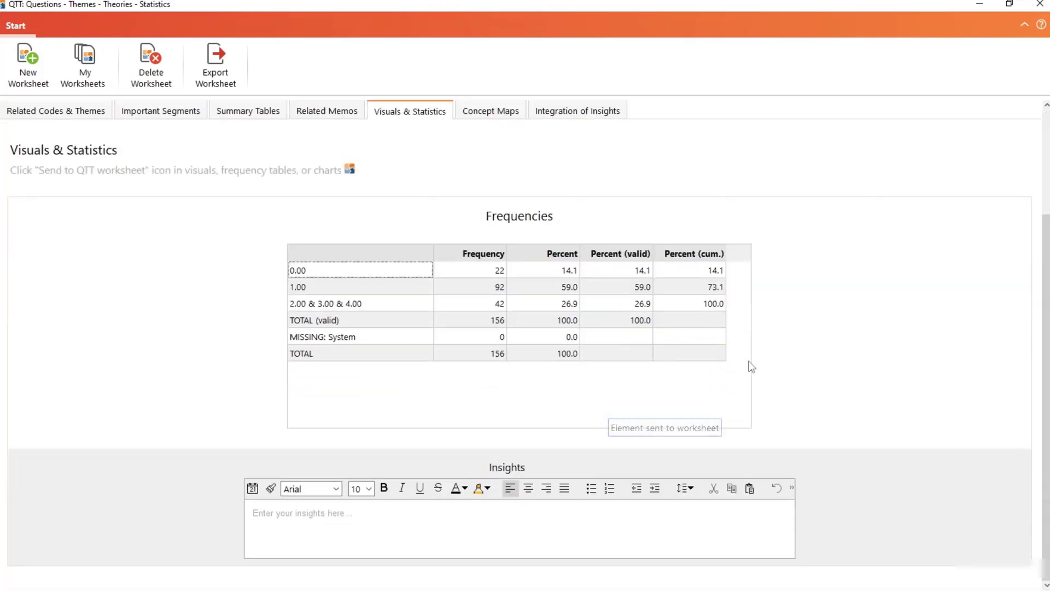
pyautogui.click(326, 514)
pyautogui.click(1039, 4)
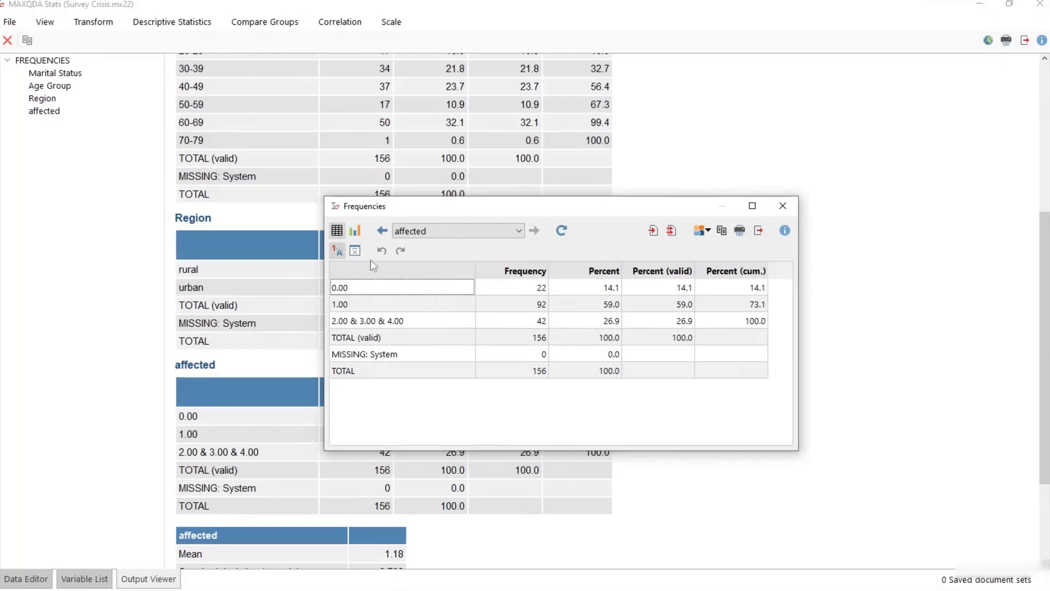
# Show the frequencies as bar charts, go through affected and Region to Age Group, and add all charts to the Output Viewer.
pyautogui.click(355, 231)
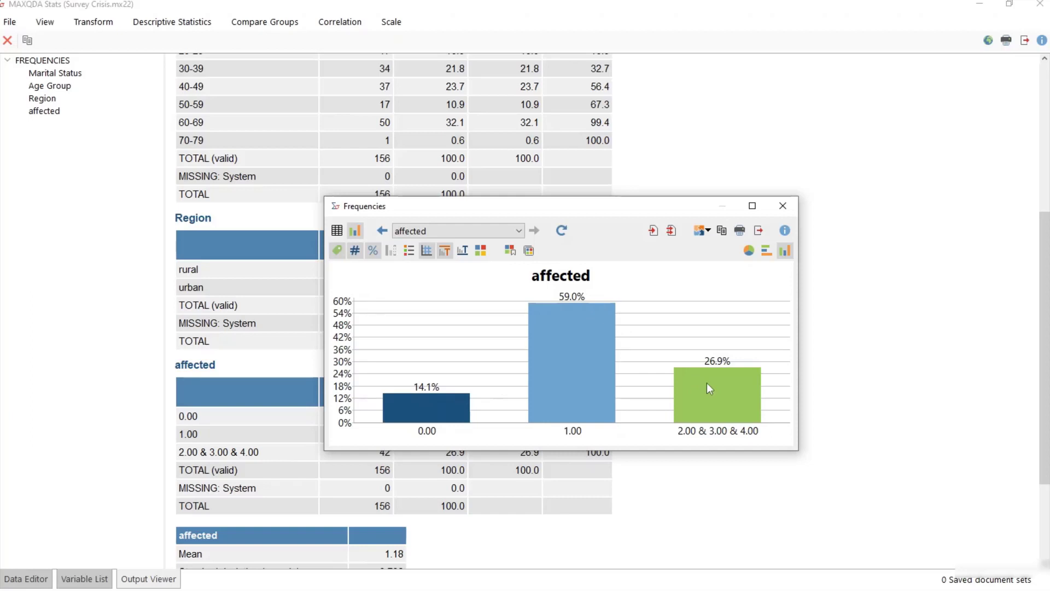
pyautogui.click(378, 232)
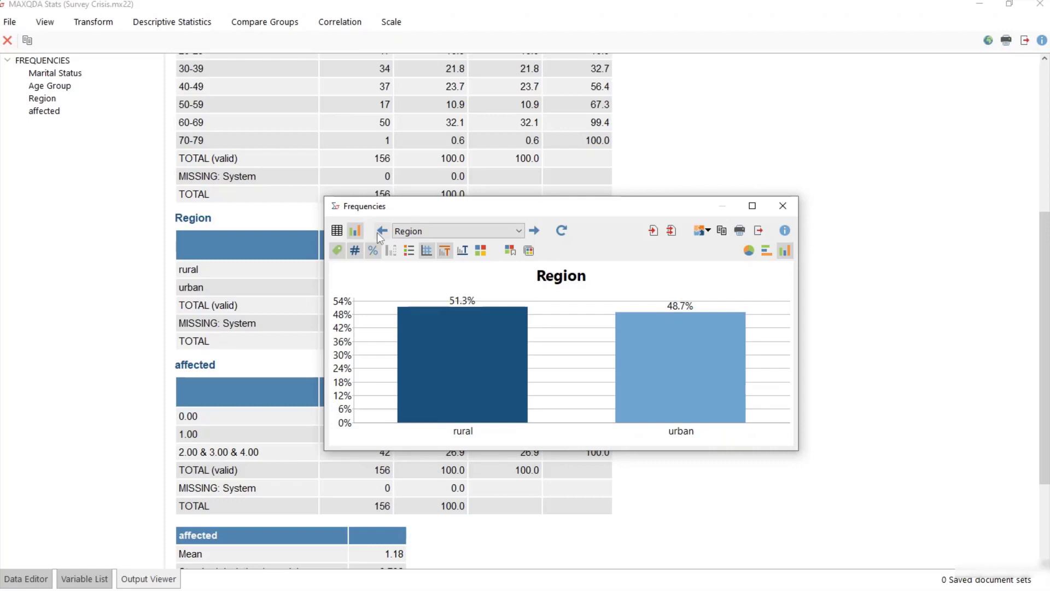
pyautogui.click(378, 231)
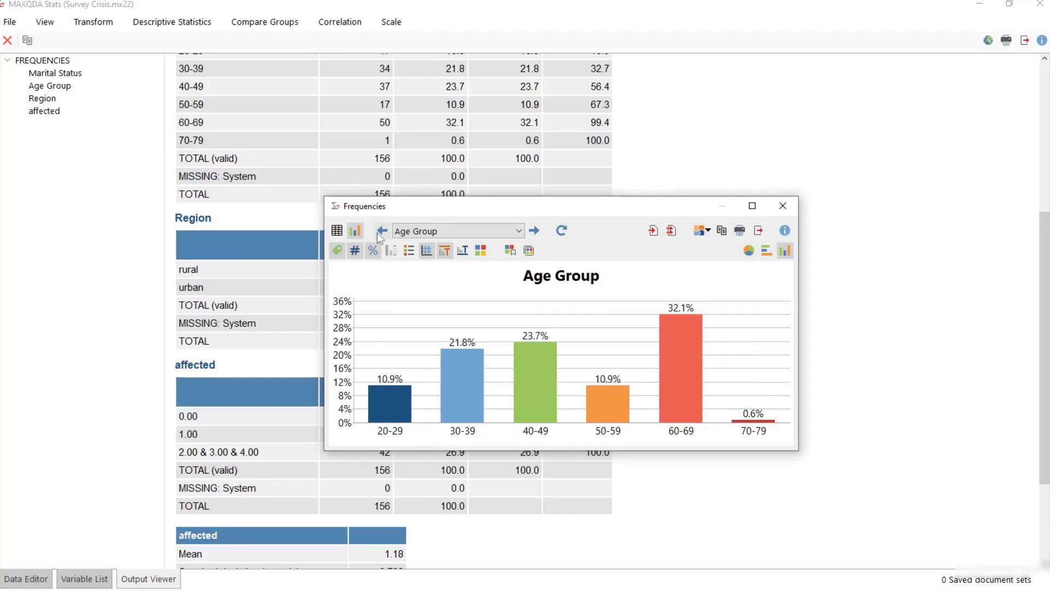
pyautogui.click(704, 231)
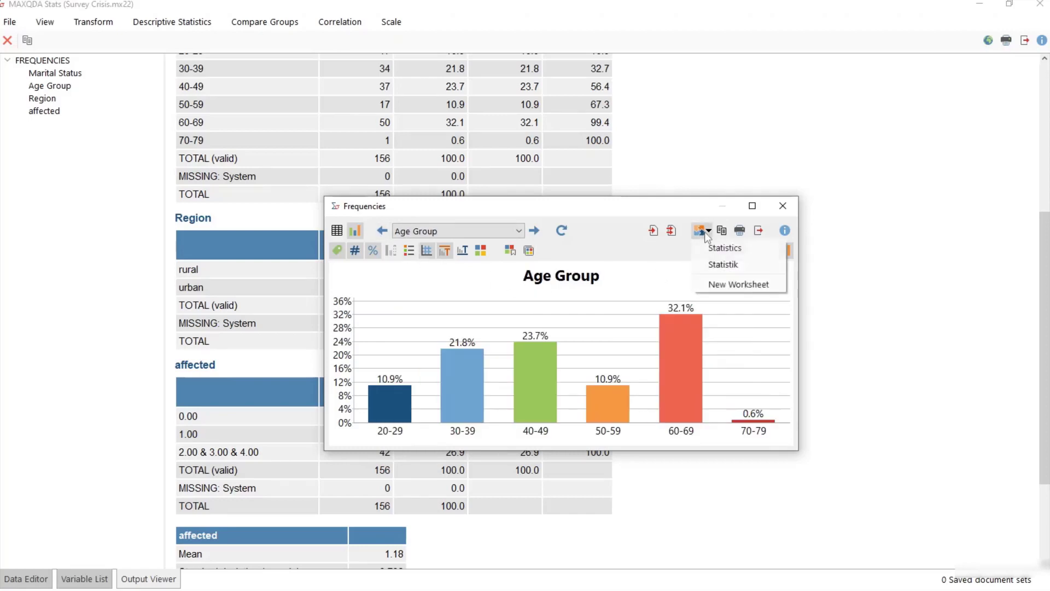
pyautogui.click(705, 231)
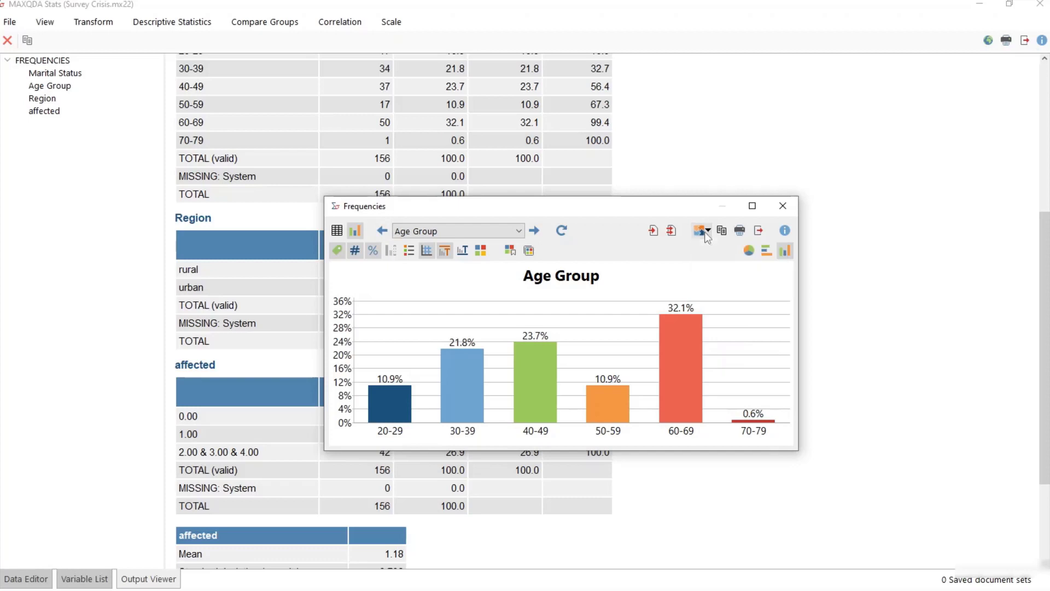
pyautogui.click(674, 233)
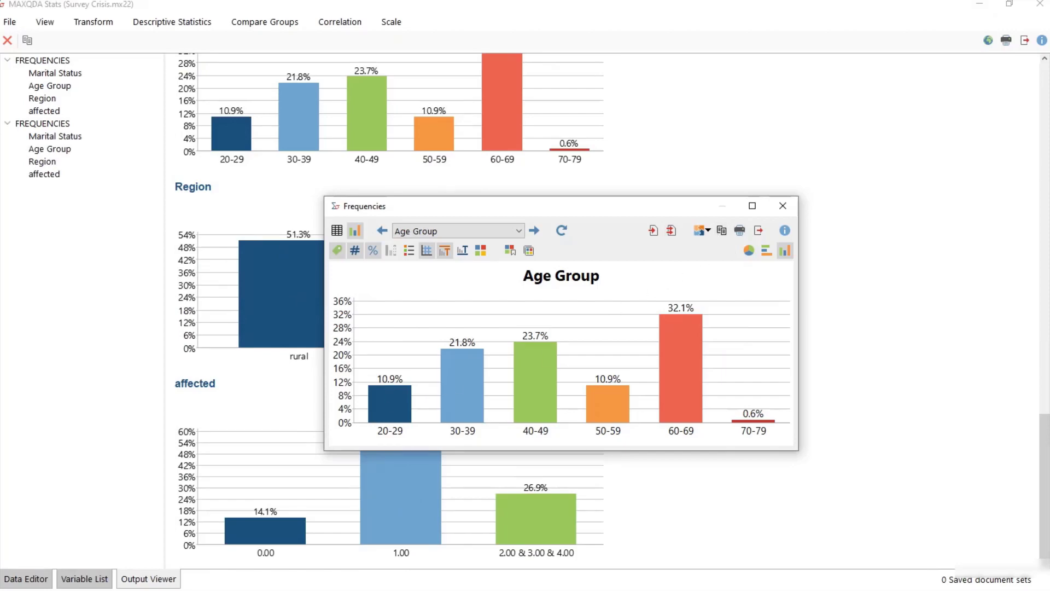
# Copy the Age Group chart into the Word report below the frequency table, return to MAXQDA Stats and close the Frequencies window.
pyautogui.hotkey('alt', 'Tab')
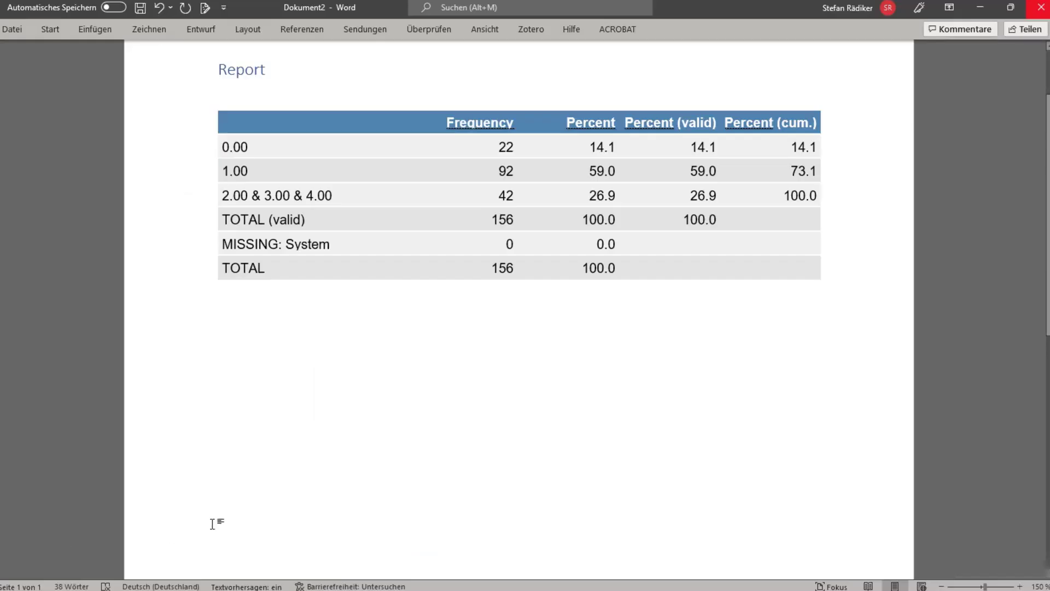
pyautogui.hotkey('ctrl', 'v')
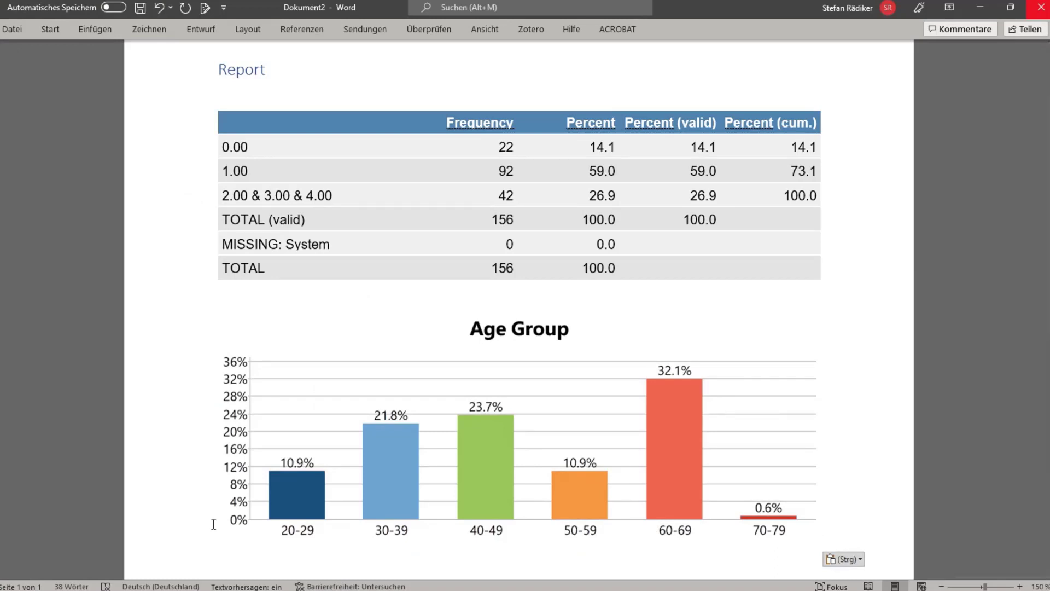
pyautogui.hotkey('alt', 'Tab')
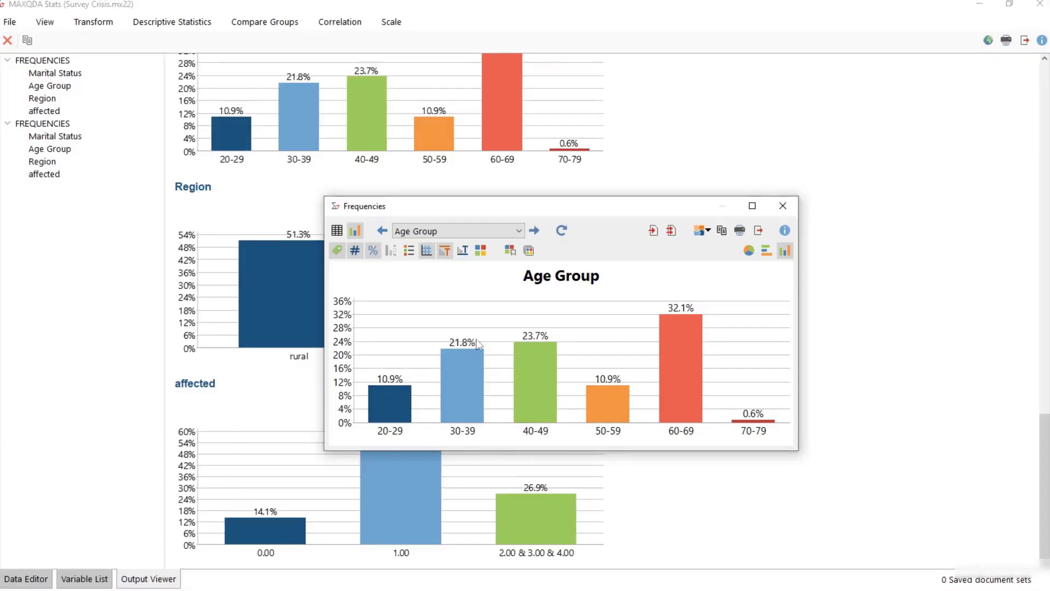
pyautogui.click(783, 205)
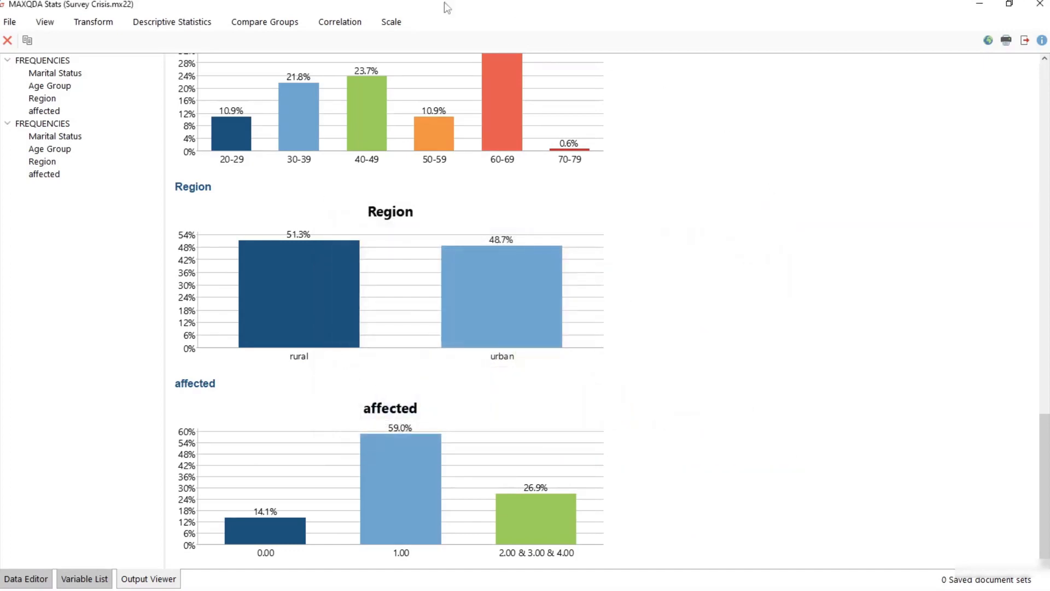
# Calculate descriptive statistics with mean and sample standard deviation for the affected variable, split by Region.
pyautogui.click(176, 24)
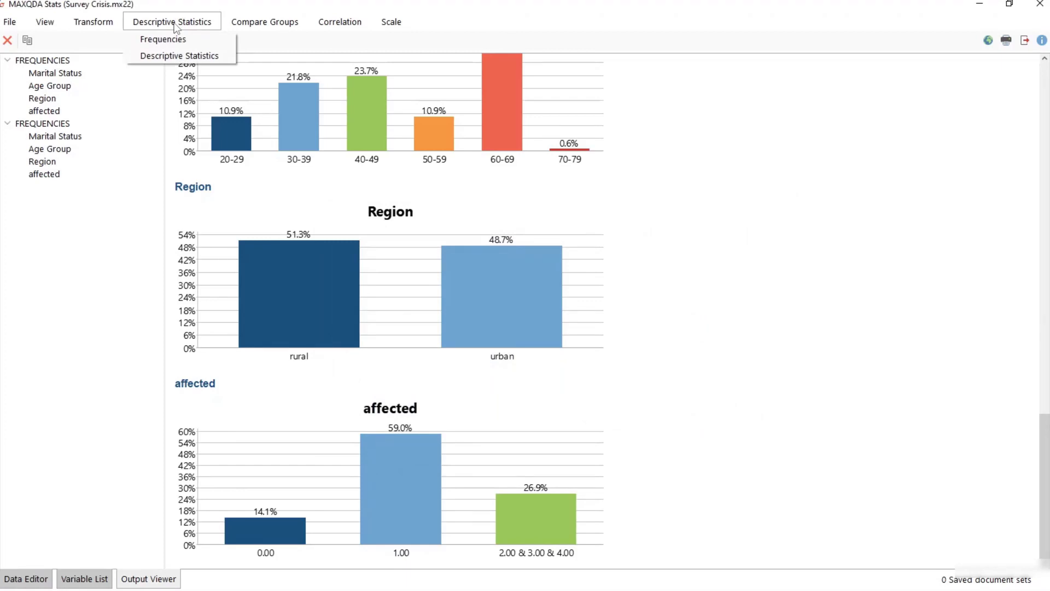
pyautogui.click(195, 57)
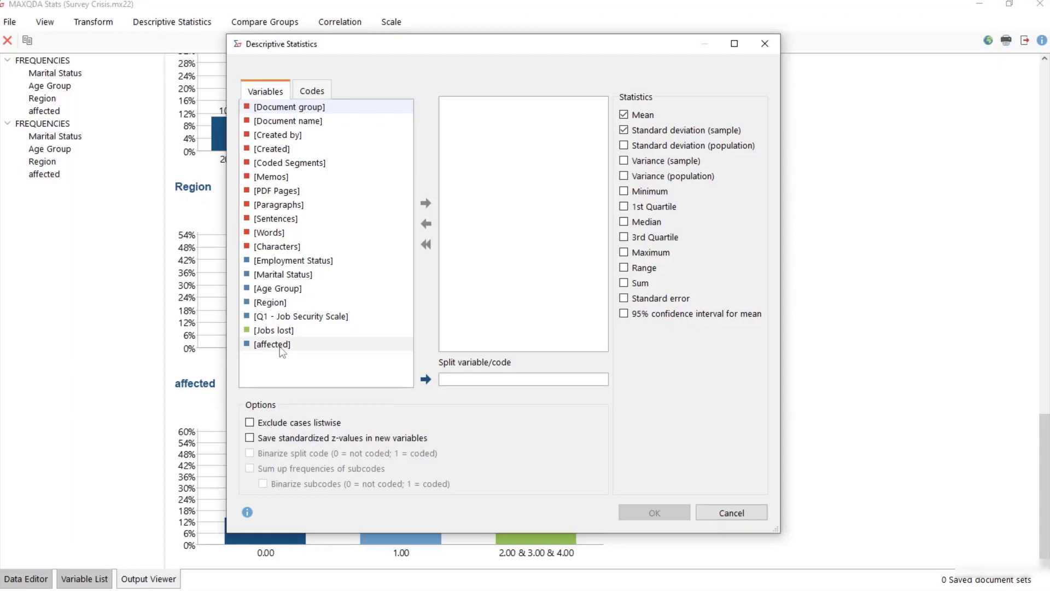
pyautogui.moveTo(281, 352); pyautogui.dragTo(285, 344)
pyautogui.moveTo(316, 341); pyautogui.dragTo(510, 127)
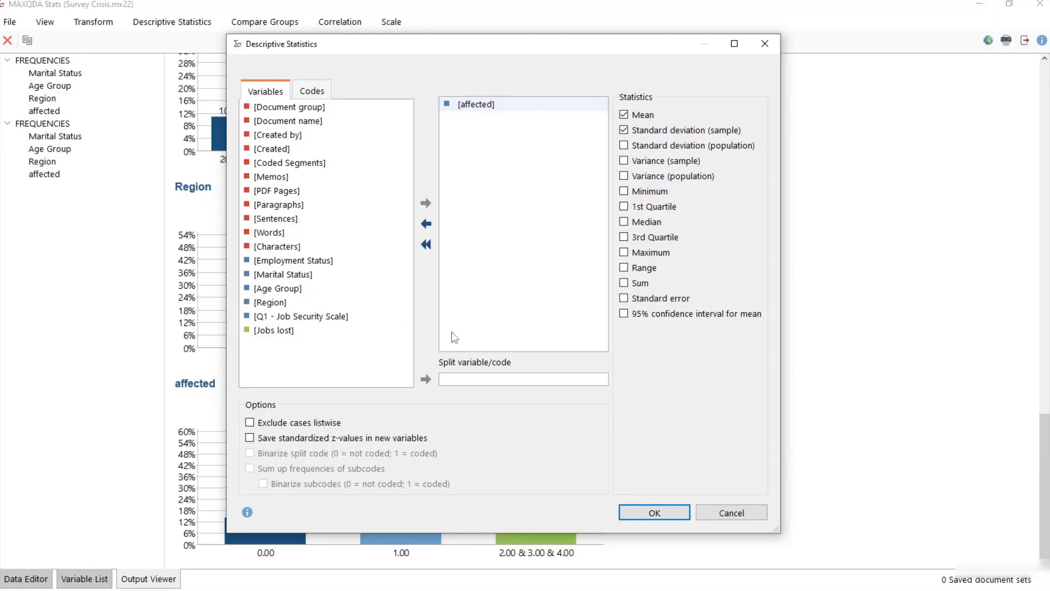
pyautogui.click(280, 306)
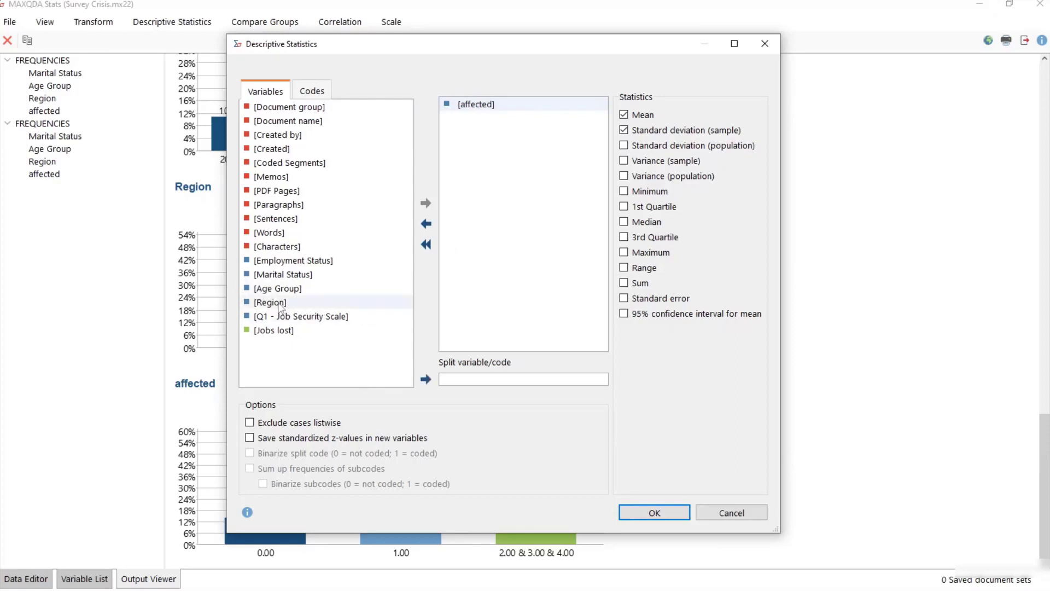
pyautogui.moveTo(280, 307); pyautogui.dragTo(480, 379)
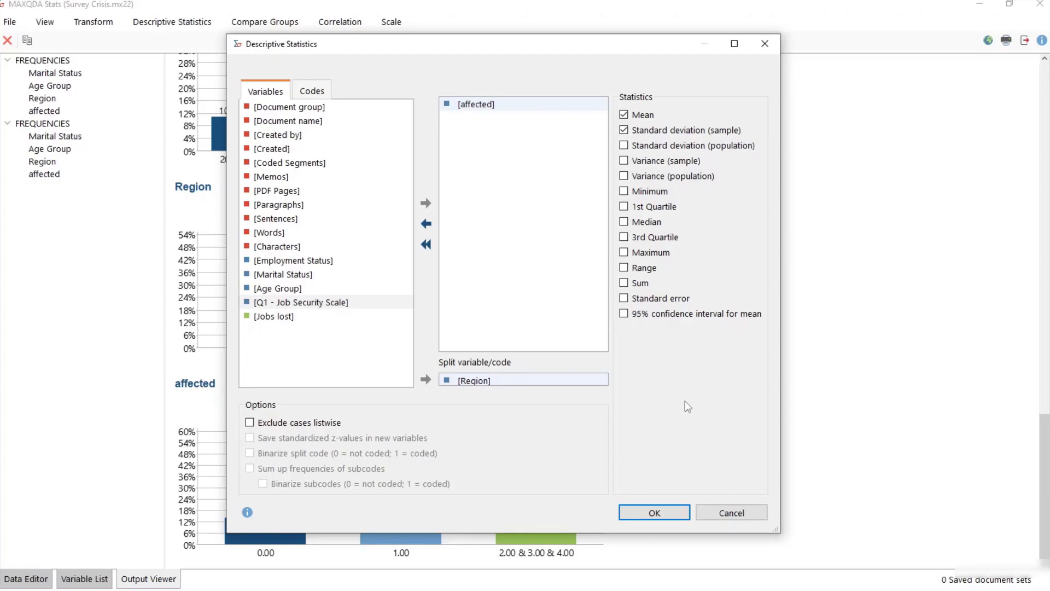
pyautogui.click(655, 514)
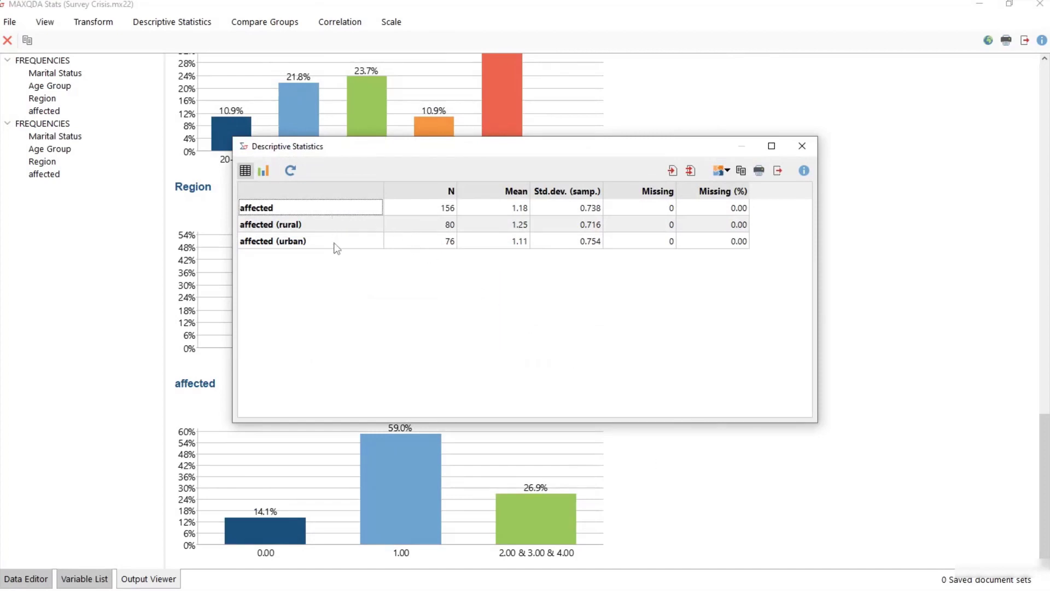
# Compare the rural and urban means of affected in the results table and view the corresponding boxplots.
pyautogui.click(497, 221)
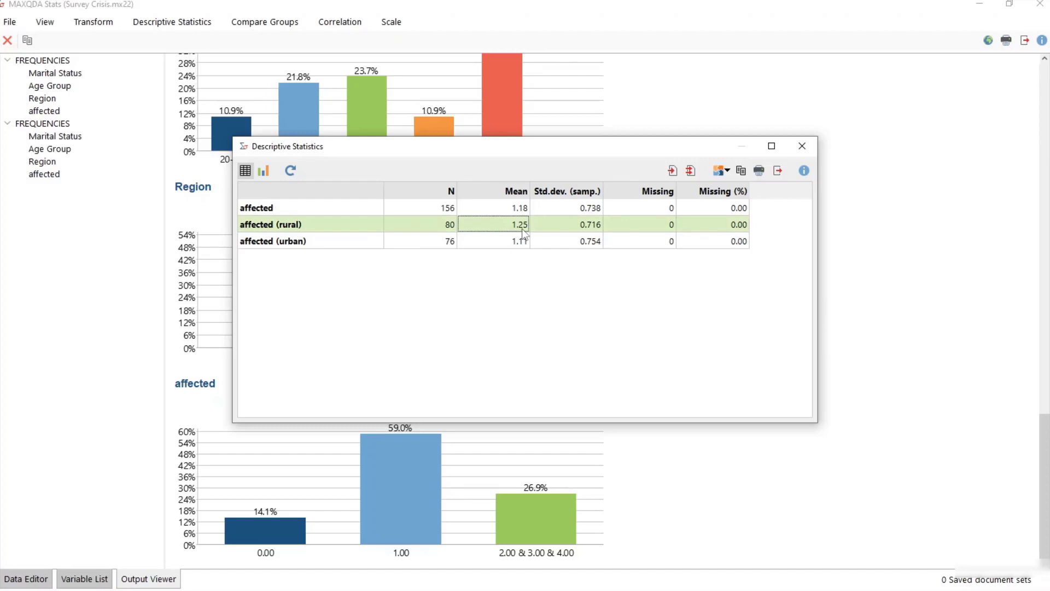
pyautogui.click(521, 243)
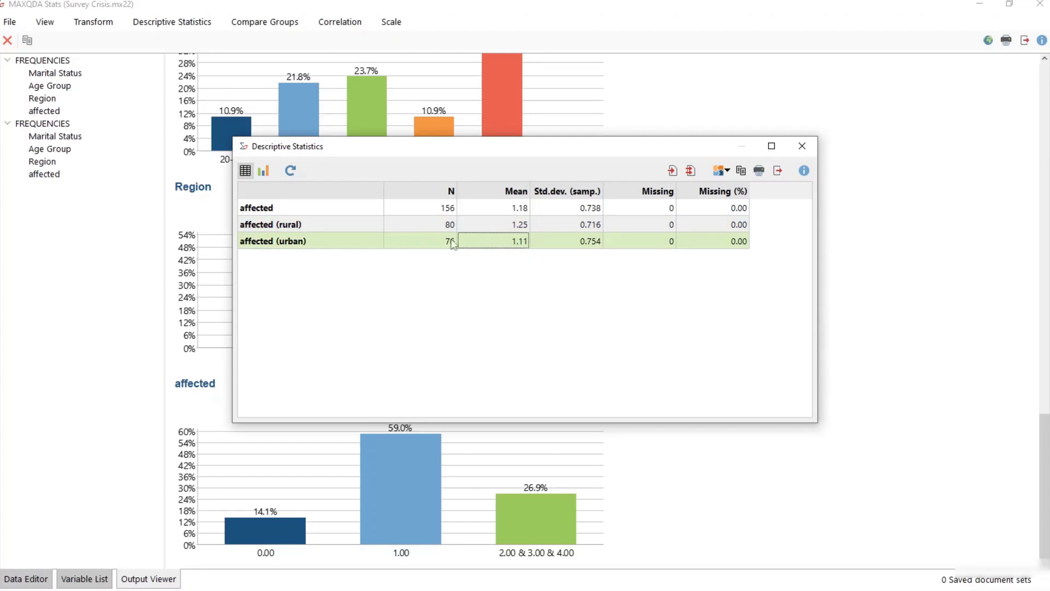
pyautogui.click(264, 171)
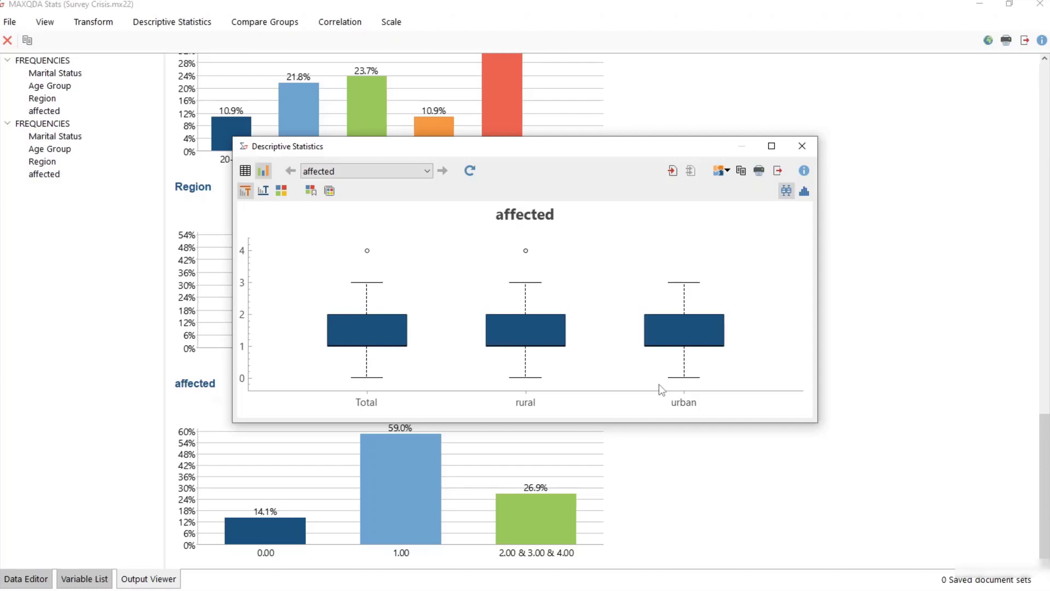
# Recalculate the descriptive statistics for the code "Q2 - How affected by crisis?" with summed subcode frequencies, widen the label column and close the results.
pyautogui.click(475, 175)
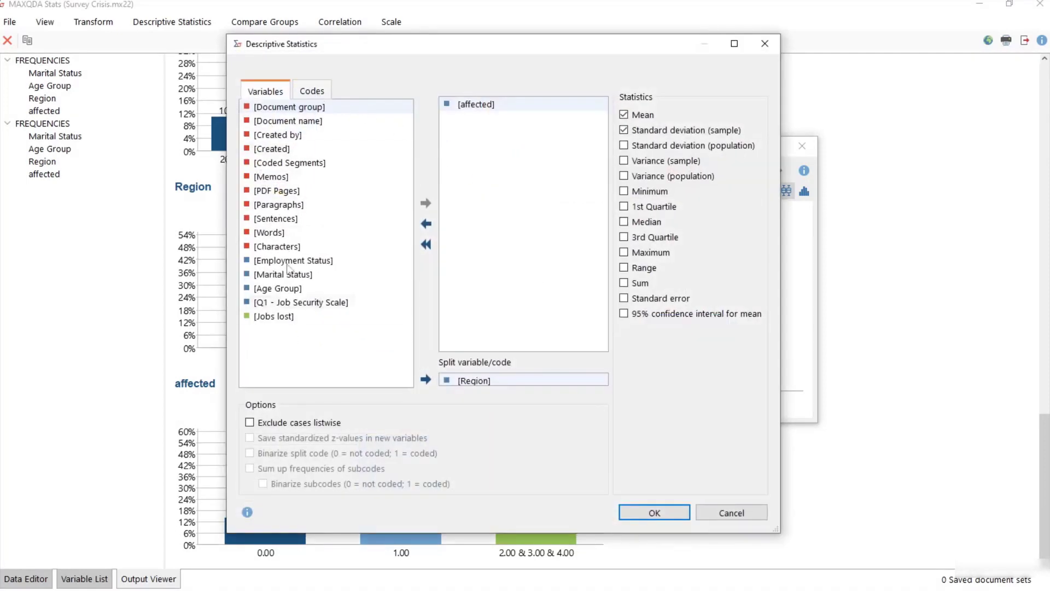
pyautogui.click(310, 96)
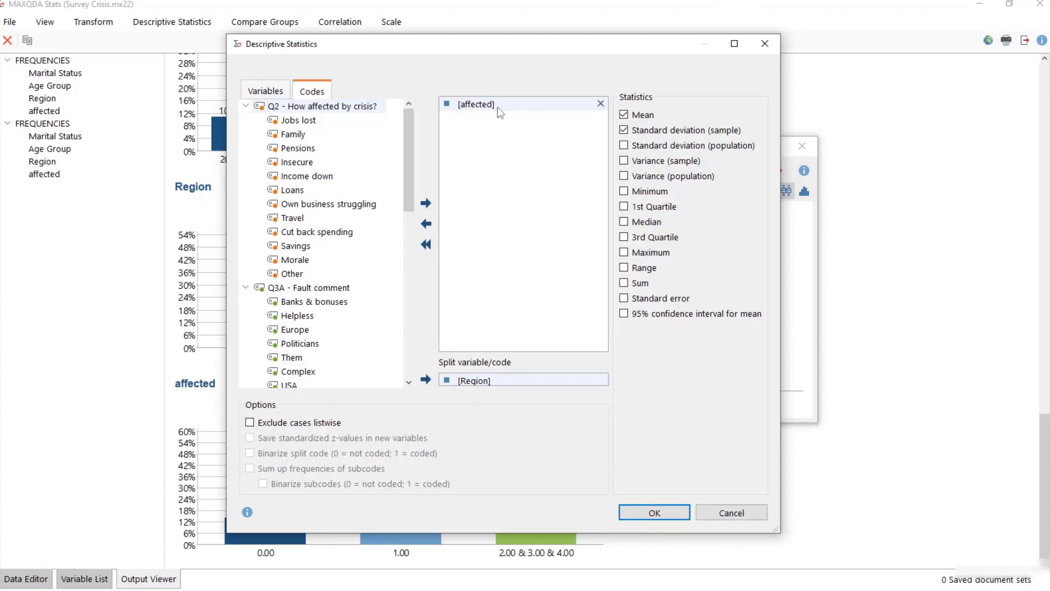
pyautogui.click(601, 103)
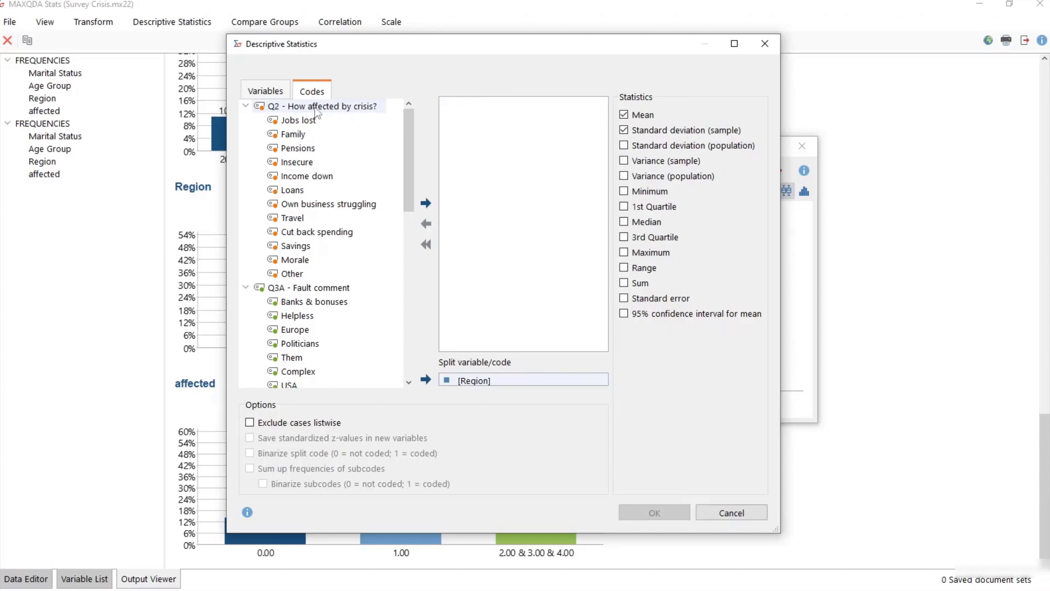
pyautogui.moveTo(316, 112); pyautogui.dragTo(510, 109)
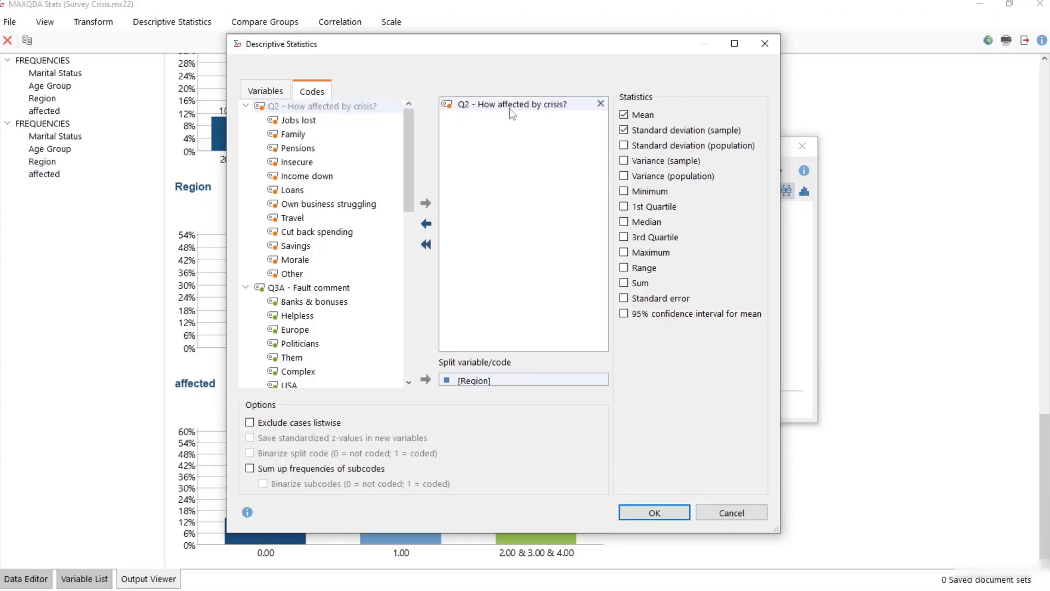
pyautogui.click(330, 469)
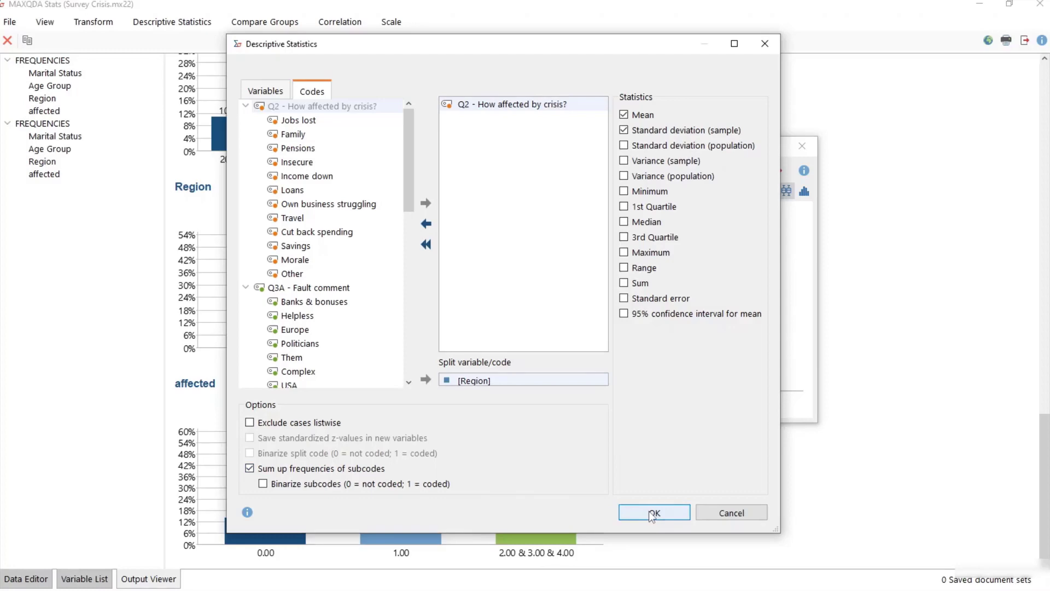
pyautogui.click(654, 512)
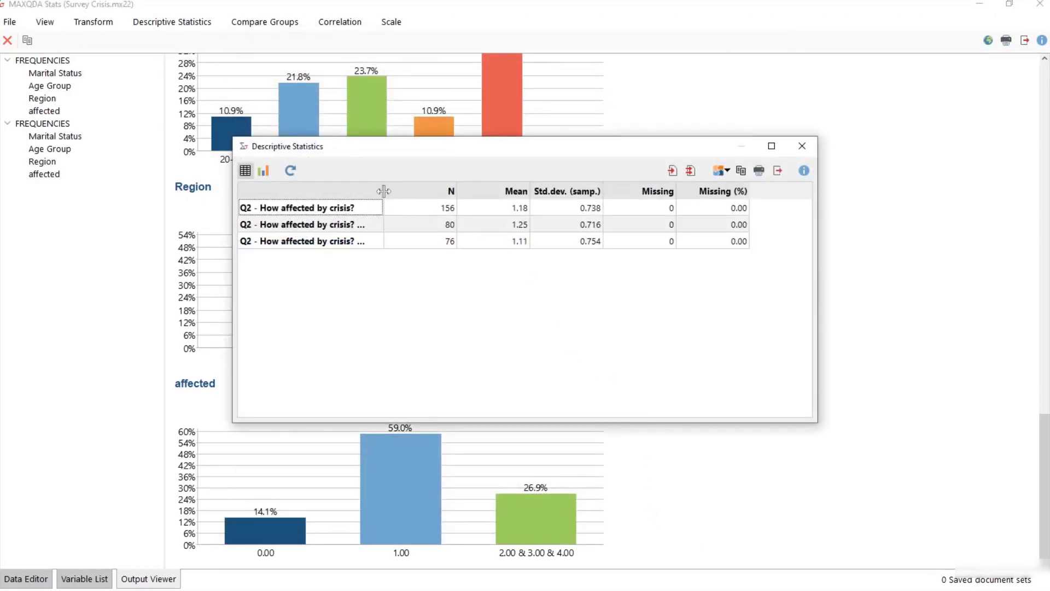
pyautogui.moveTo(383, 190); pyautogui.dragTo(418, 190)
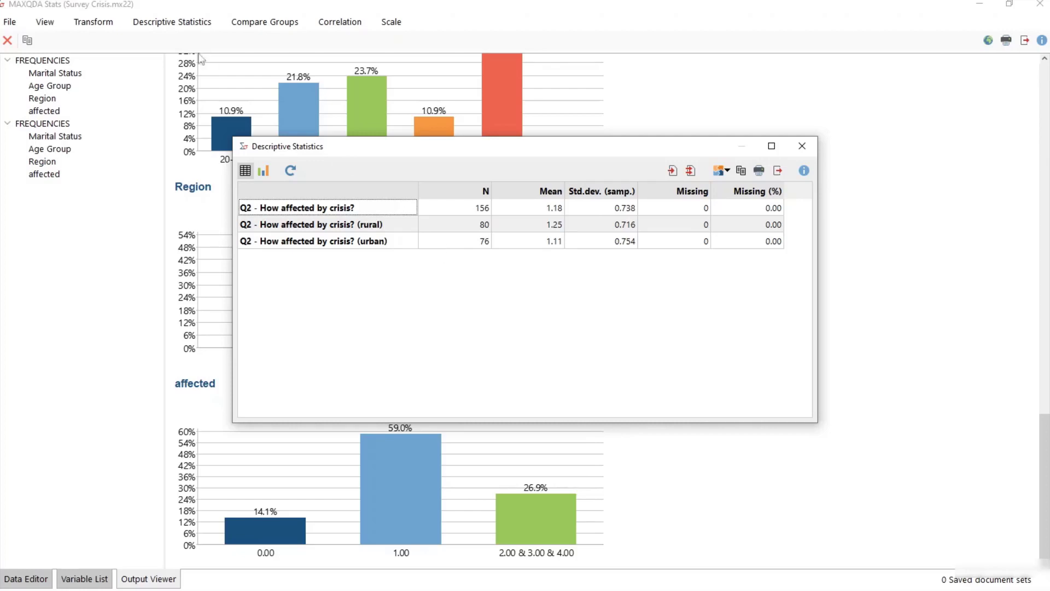
pyautogui.doubleClick(243, 147)
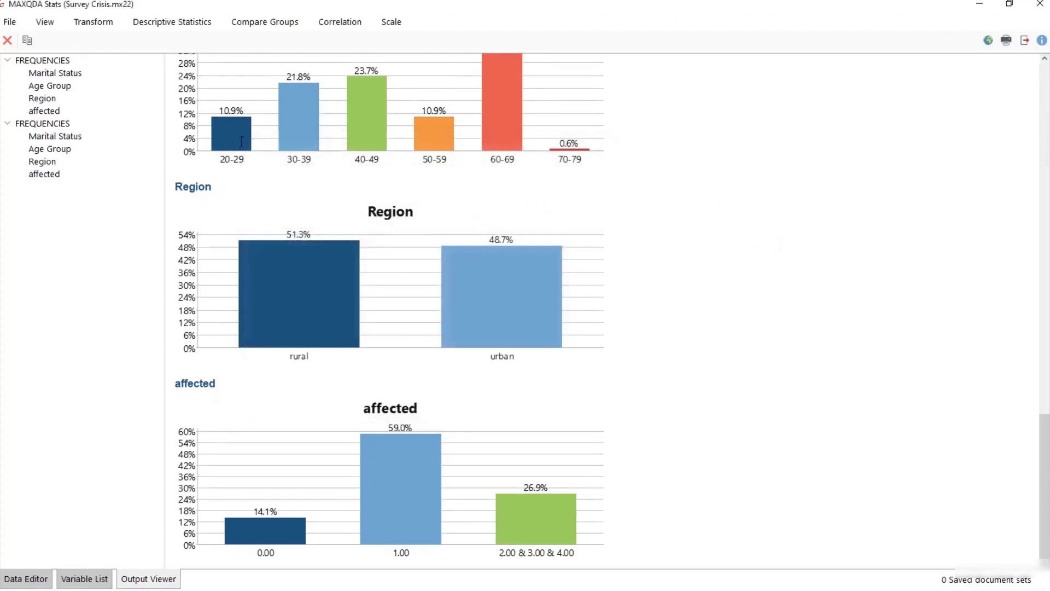
# Run a frequency analysis for only the code "Jobs lost", with all codes binarized as 0 = not coded and 1 = coded.
pyautogui.click(181, 22)
pyautogui.click(197, 37)
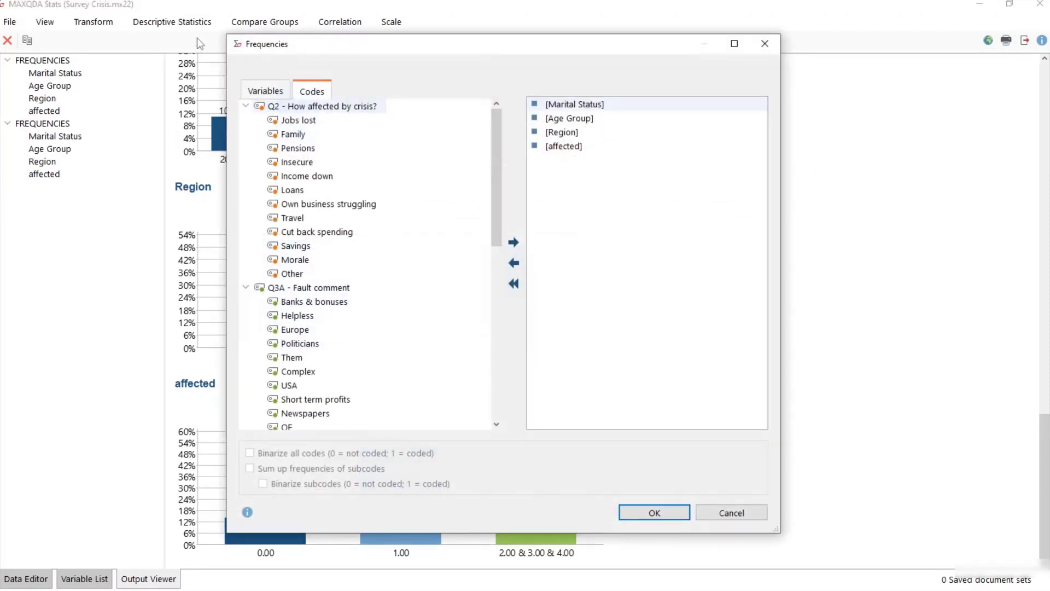
pyautogui.click(514, 284)
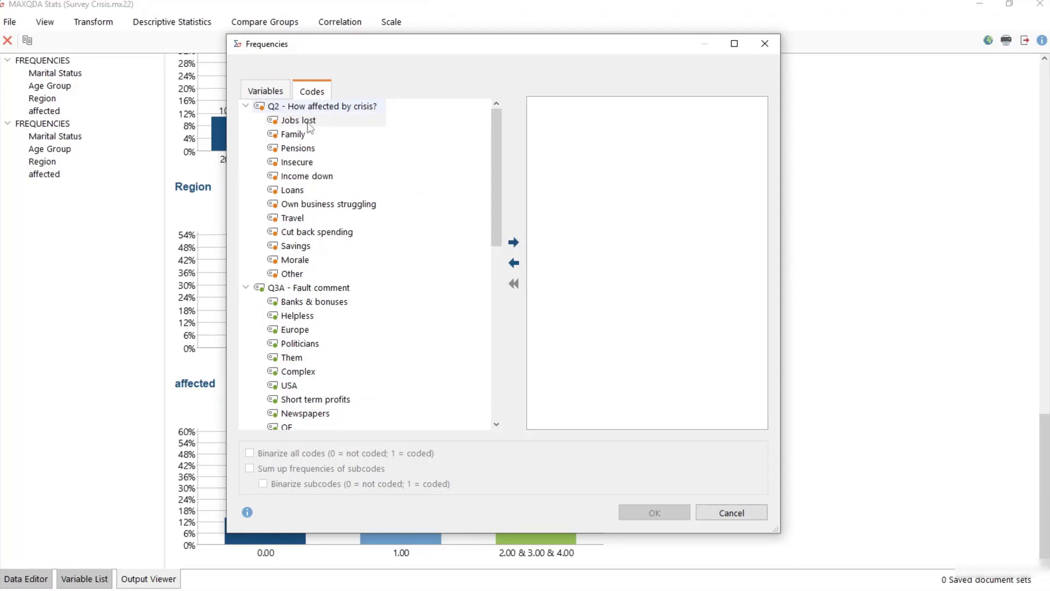
pyautogui.moveTo(310, 128); pyautogui.dragTo(611, 122)
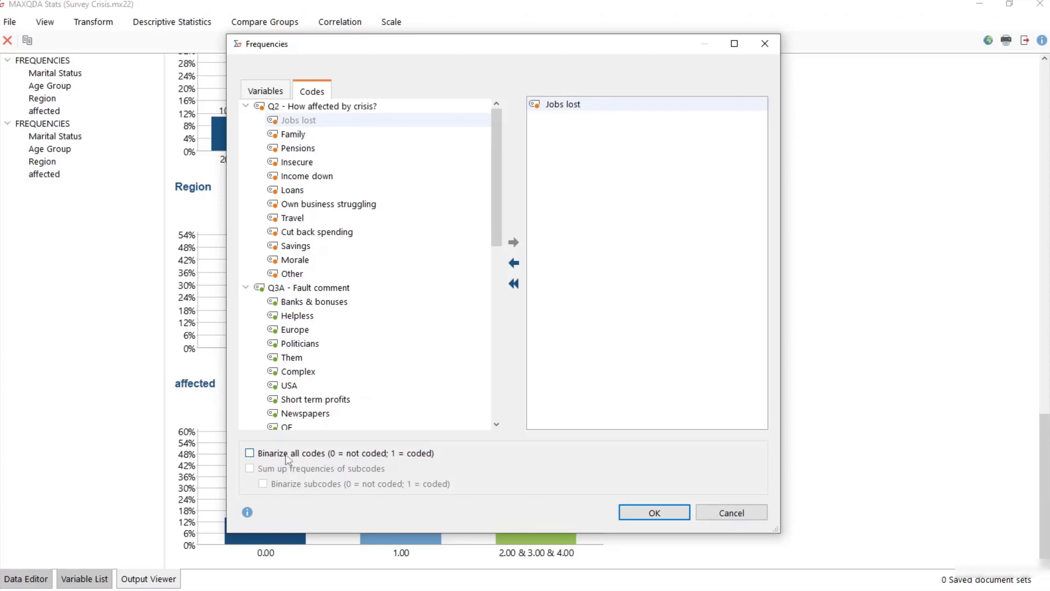
pyautogui.click(249, 454)
pyautogui.click(654, 512)
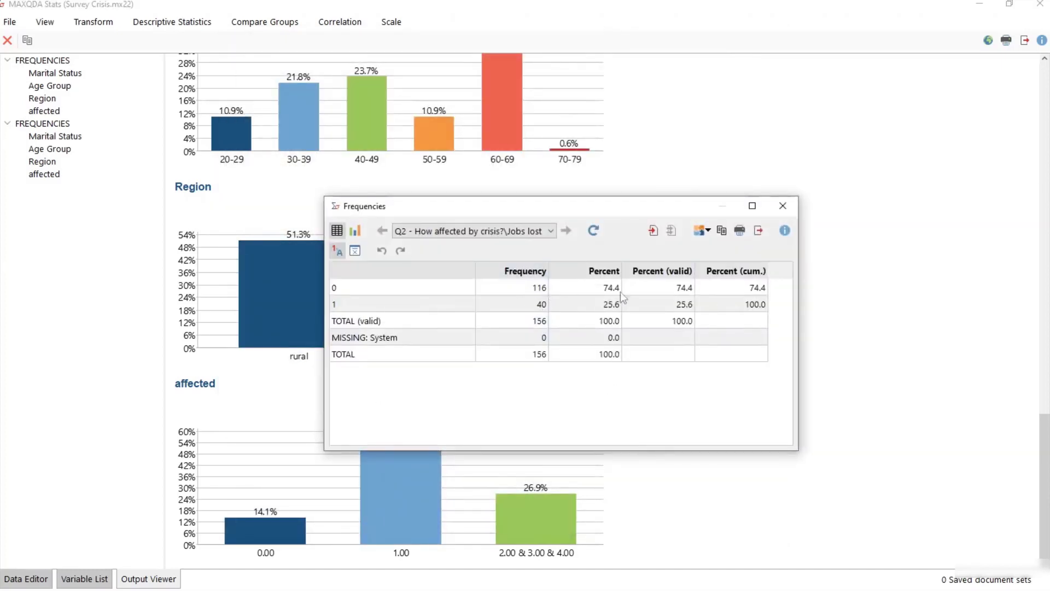
# Examine the 0 and 1 rows of the Jobs lost table, view its bar chart and return to the table.
pyautogui.click(733, 287)
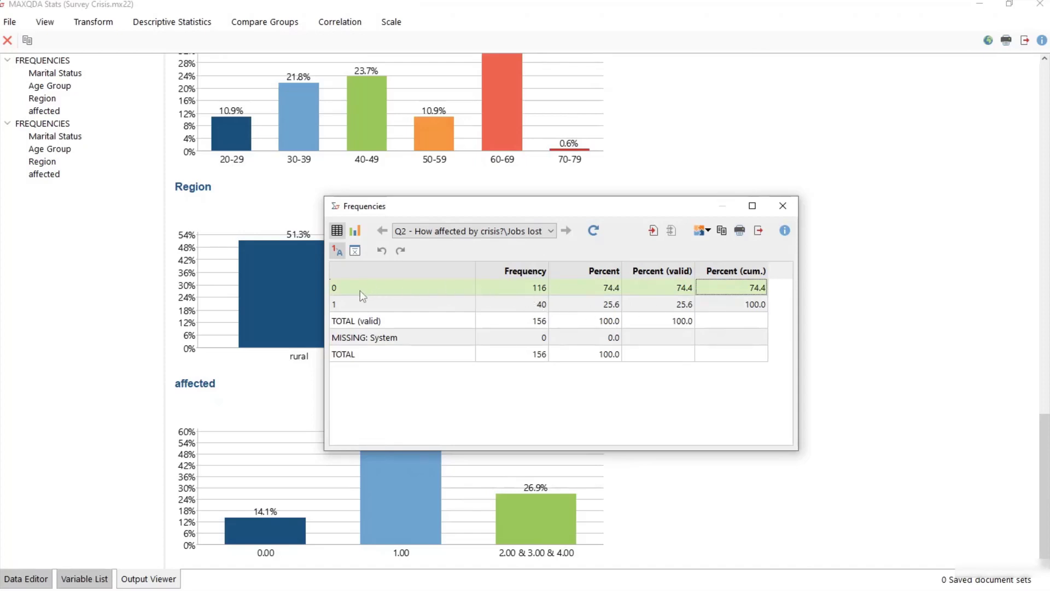
pyautogui.click(524, 311)
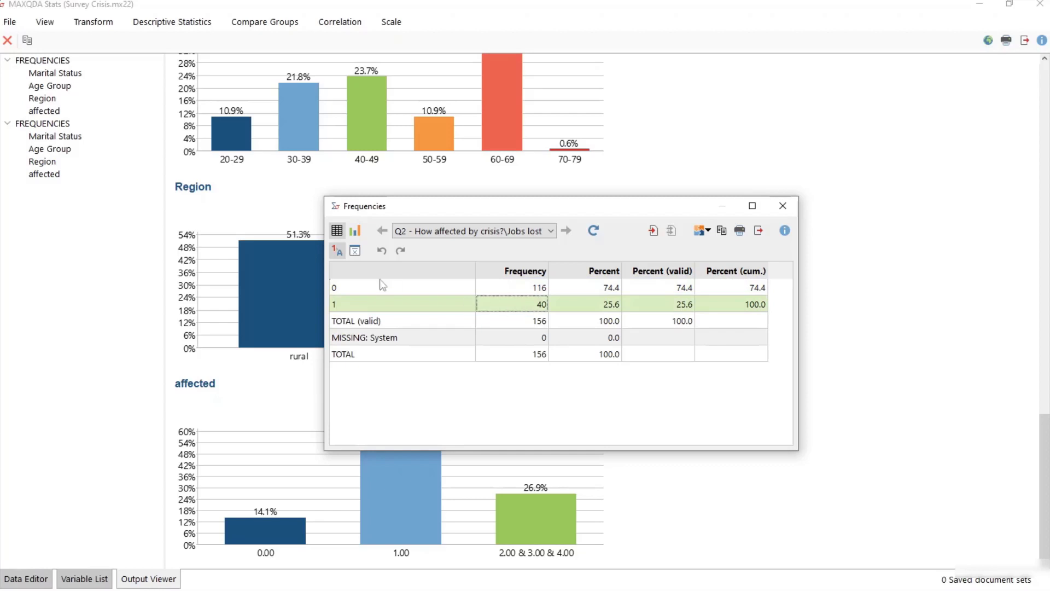
pyautogui.click(353, 230)
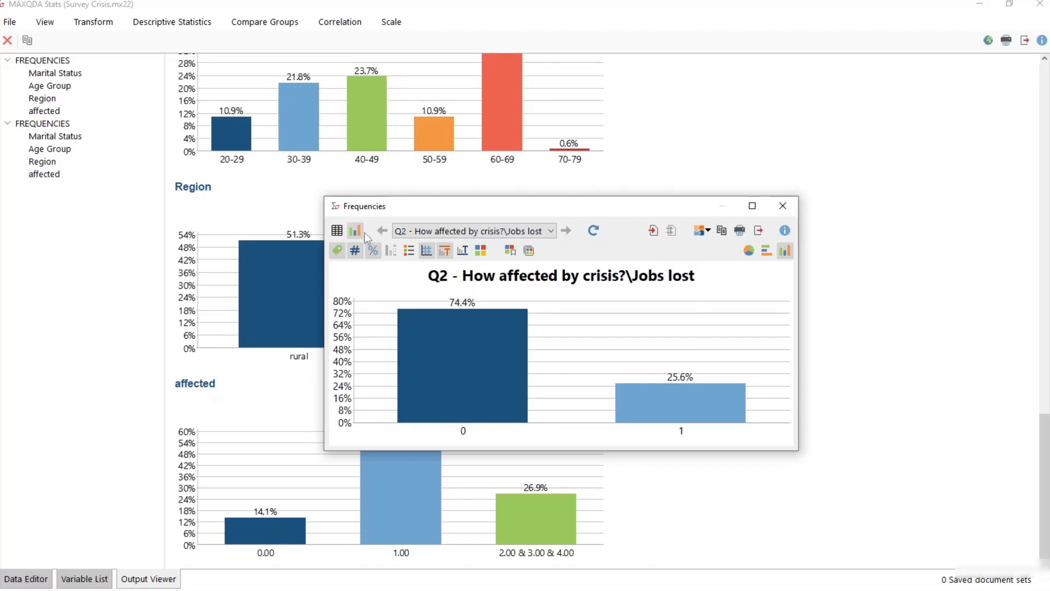
pyautogui.click(343, 231)
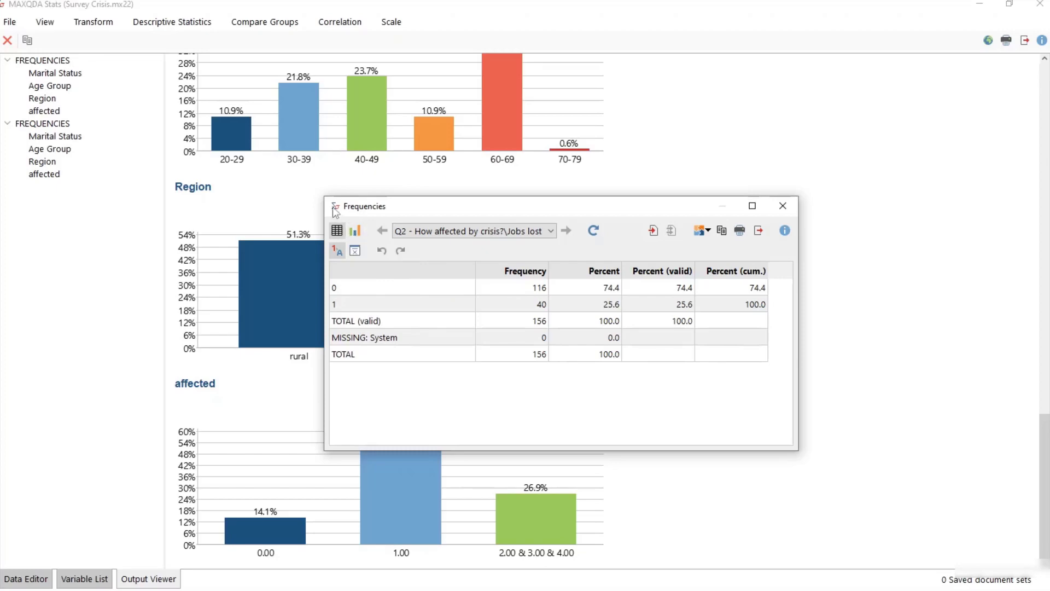
# Rerun the frequency analysis with only the code "Q2 - How affected by crisis?", summing up the frequencies of its subcodes.
pyautogui.click(593, 230)
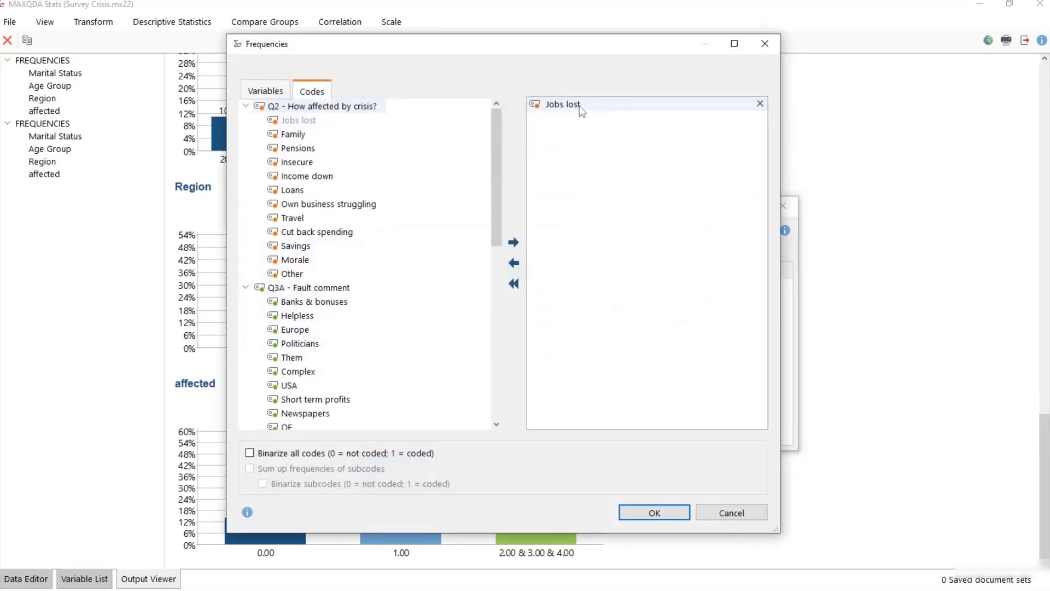
pyautogui.click(761, 104)
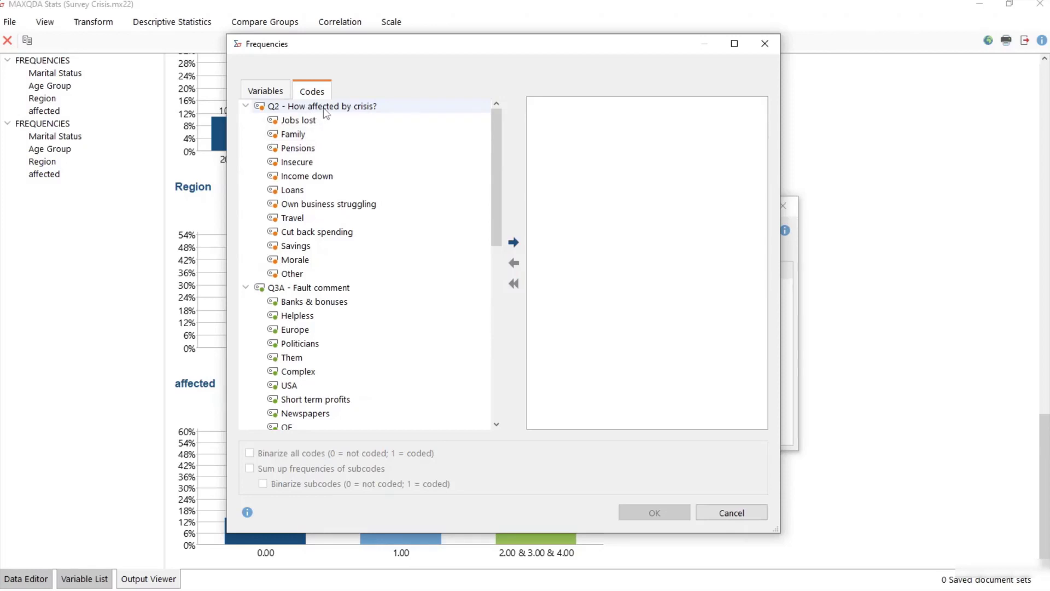
pyautogui.moveTo(326, 113); pyautogui.dragTo(620, 112)
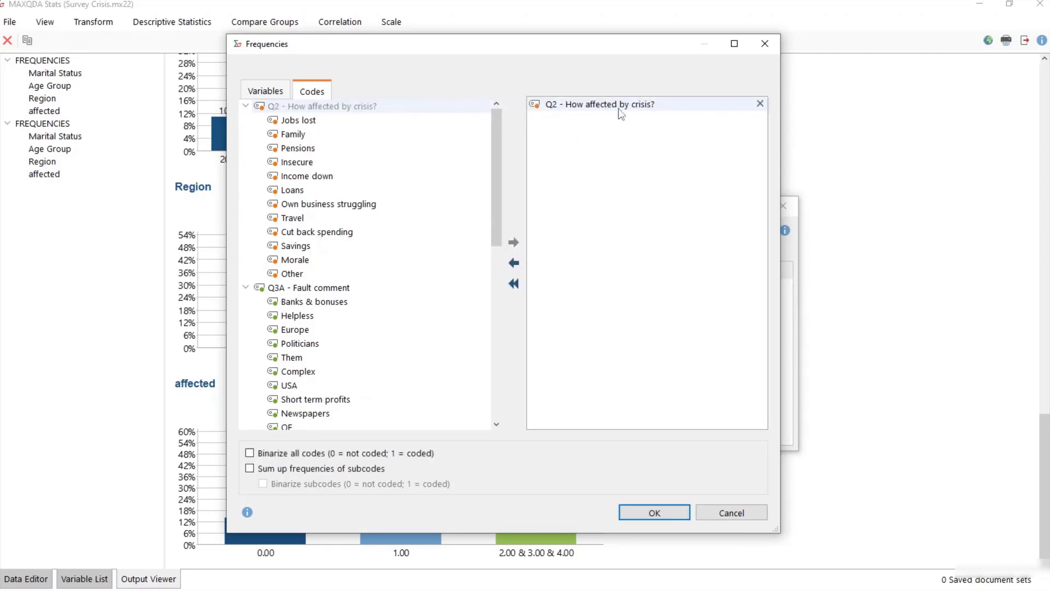
pyautogui.click(315, 470)
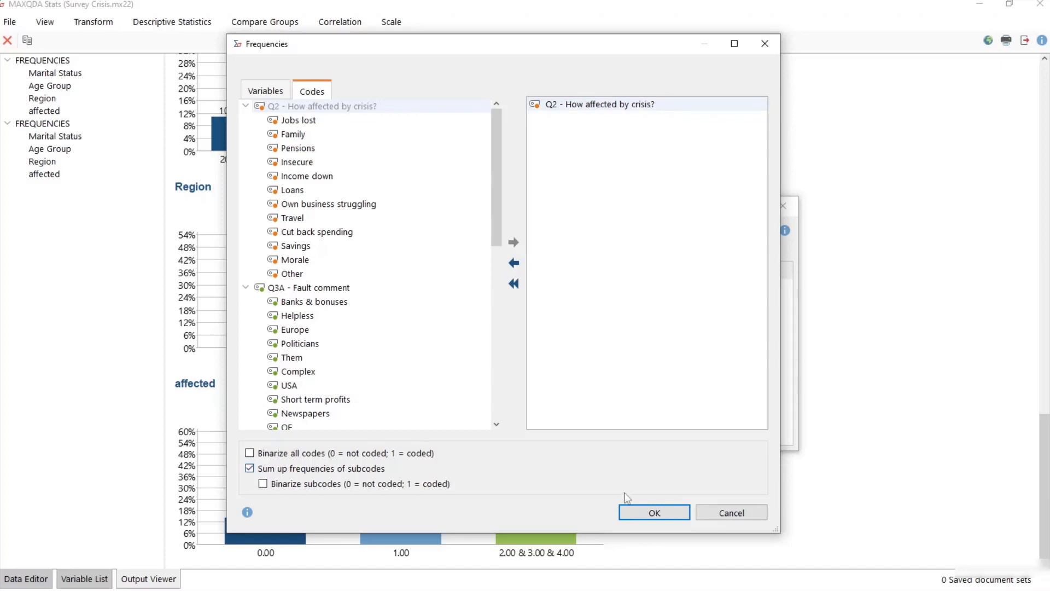
pyautogui.click(632, 514)
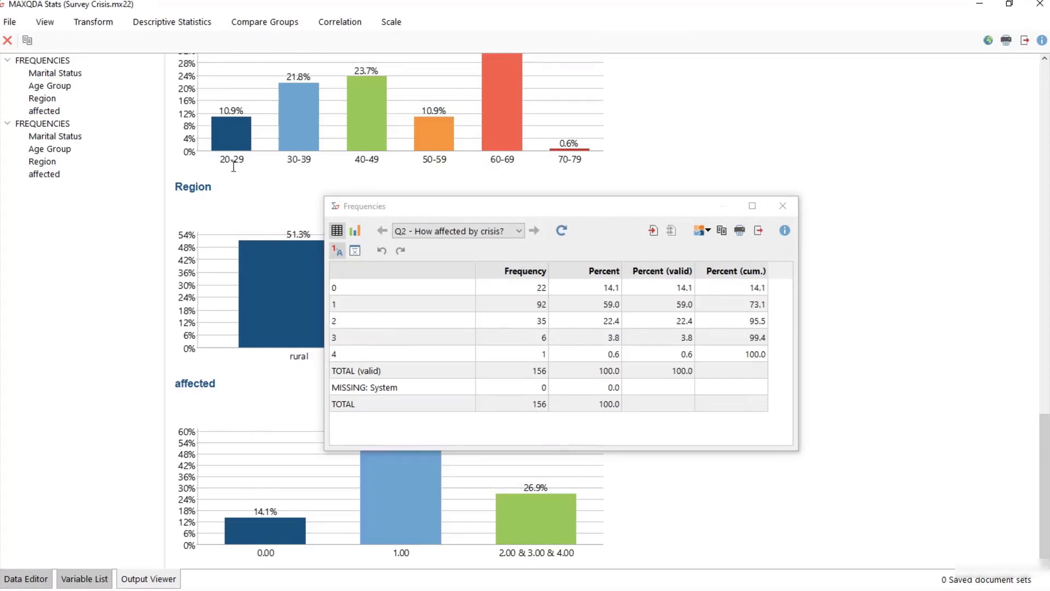
# Examine the frequencies for the values 0, 1 and 4 in the Q2 table and close the results.
pyautogui.click(107, 25)
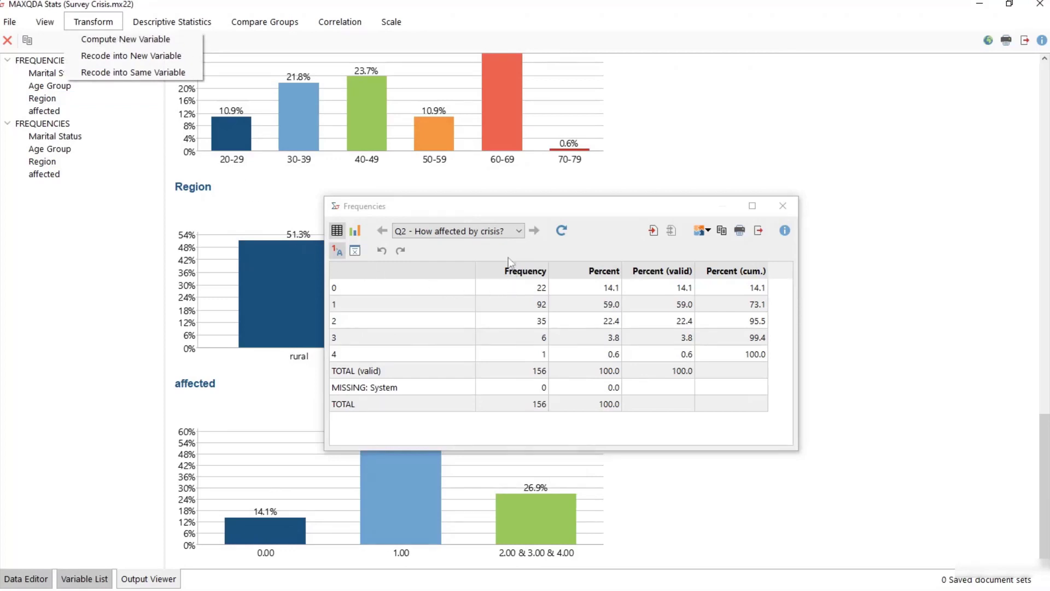
pyautogui.click(516, 278)
pyautogui.click(520, 289)
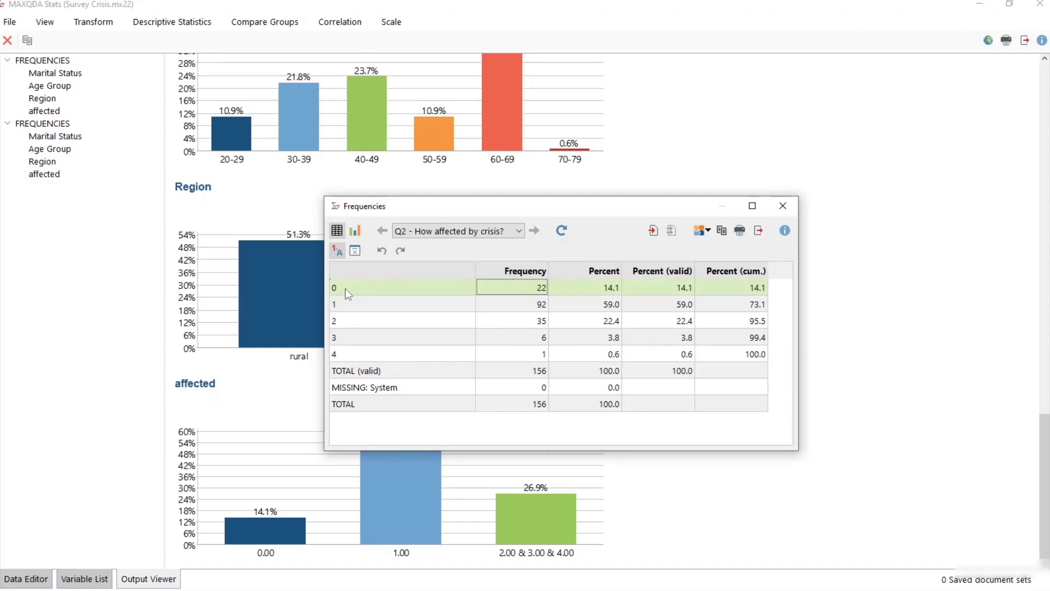
pyautogui.click(527, 308)
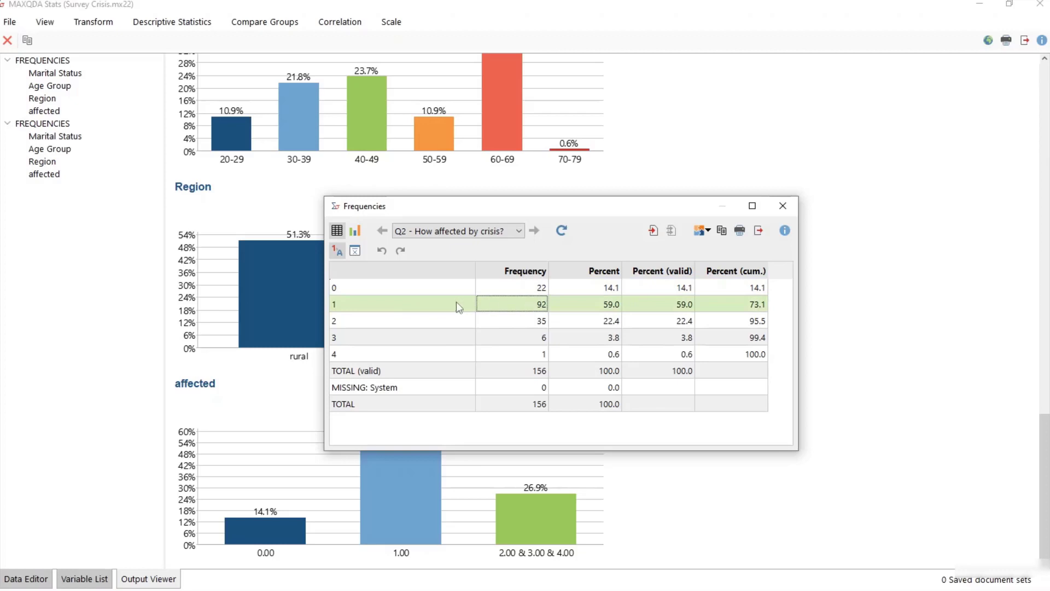
pyautogui.click(517, 354)
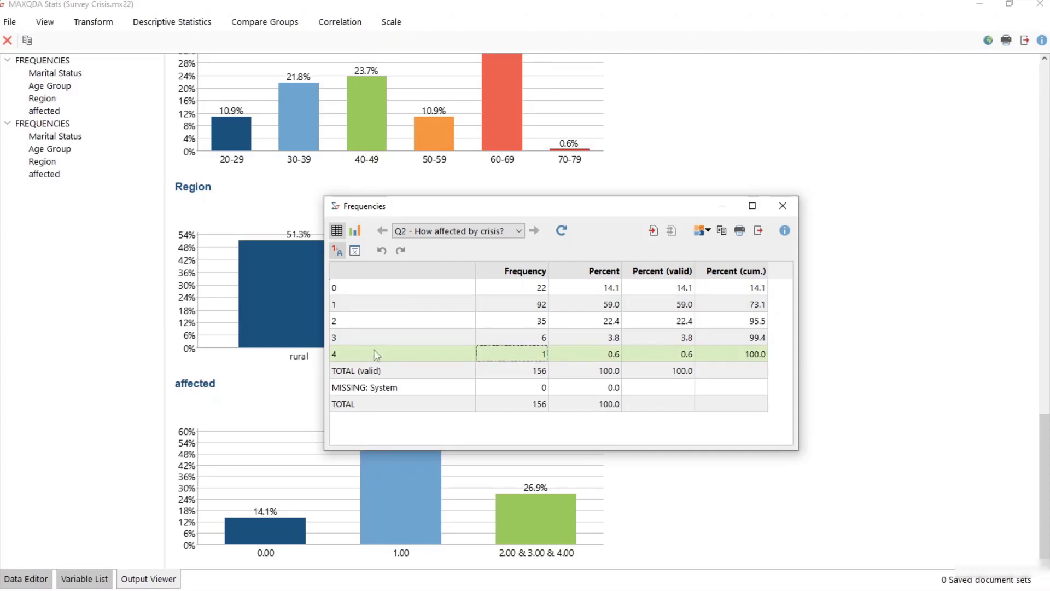
pyautogui.click(782, 206)
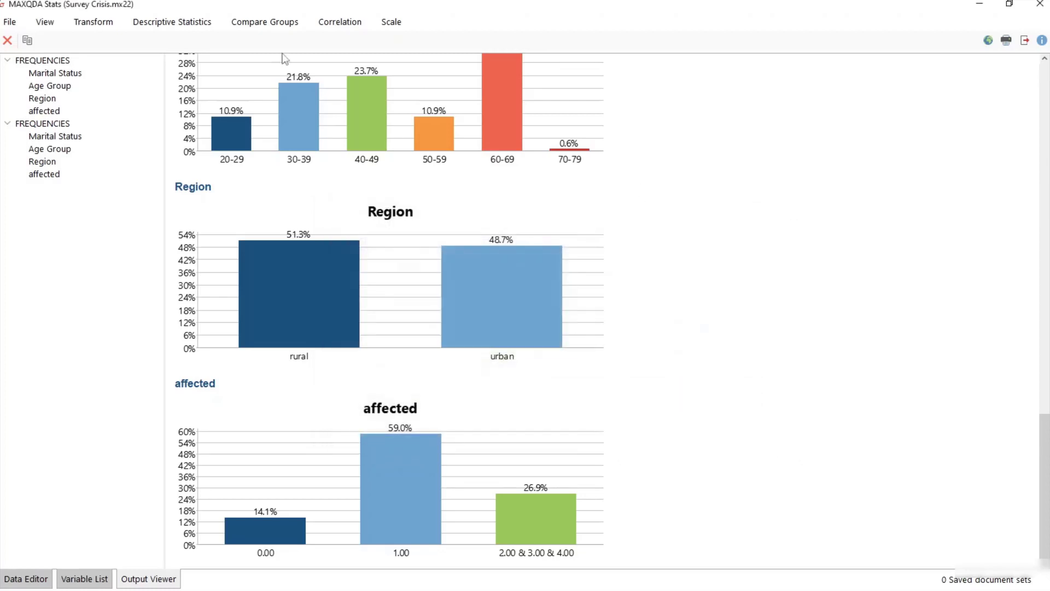
# Create a crosstab with the code "Jobs lost" as rows and the variable Region as columns.
pyautogui.click(288, 25)
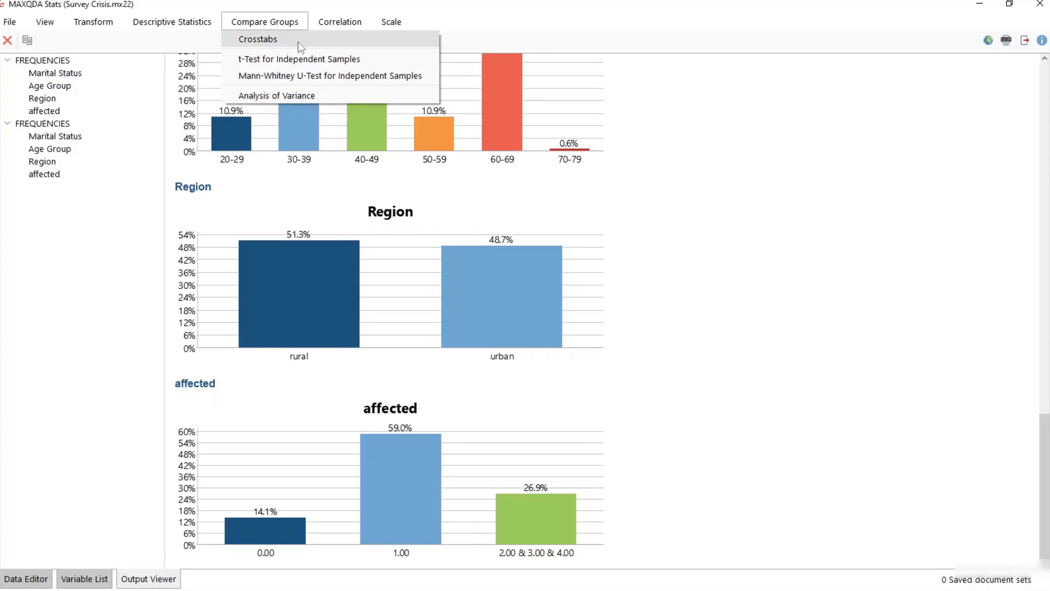
pyautogui.click(300, 42)
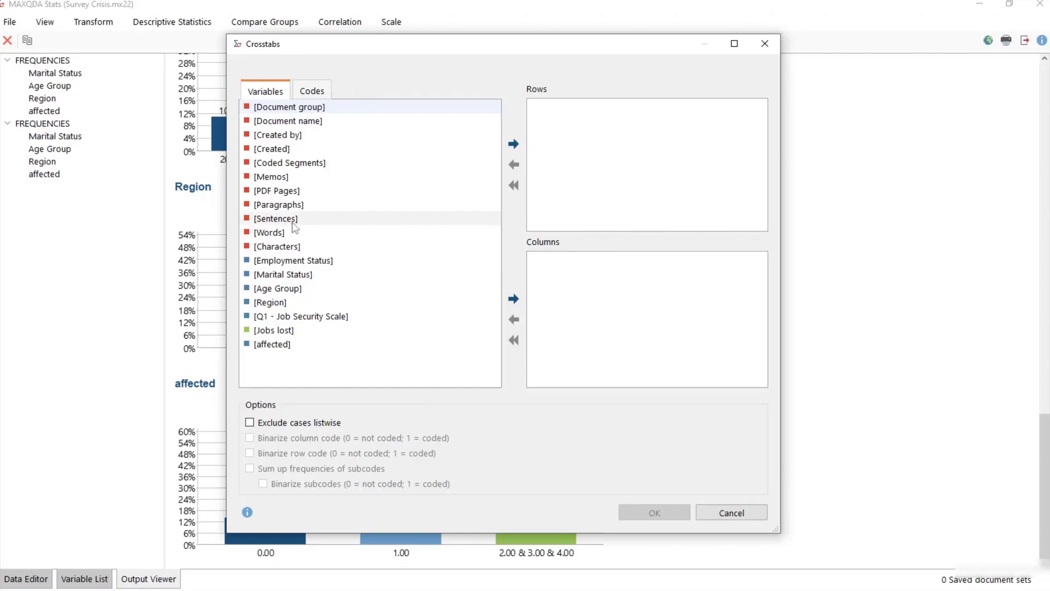
pyautogui.click(316, 94)
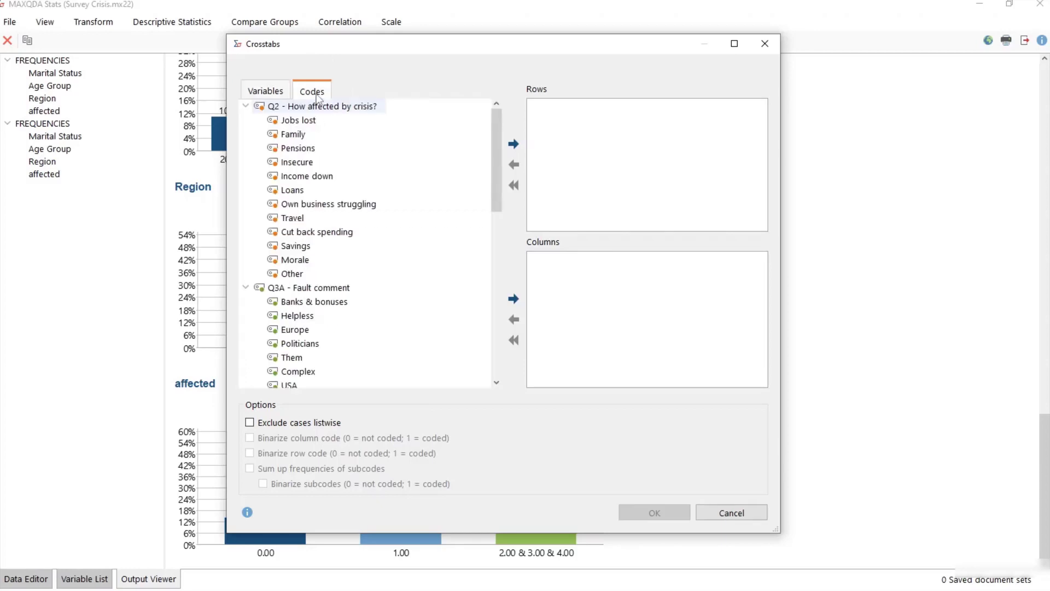
pyautogui.moveTo(300, 122); pyautogui.dragTo(606, 137)
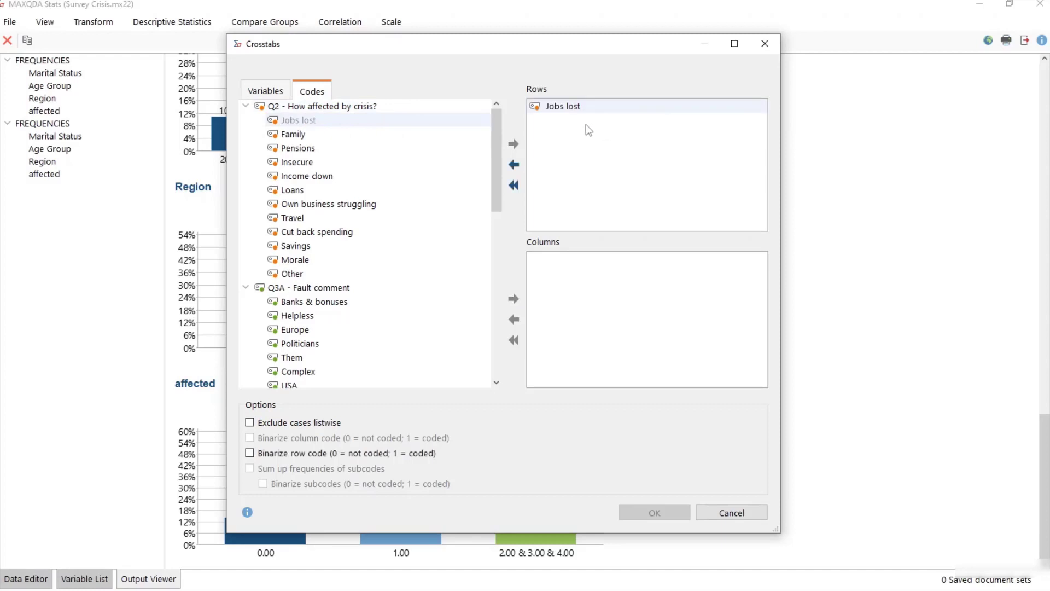
pyautogui.click(267, 93)
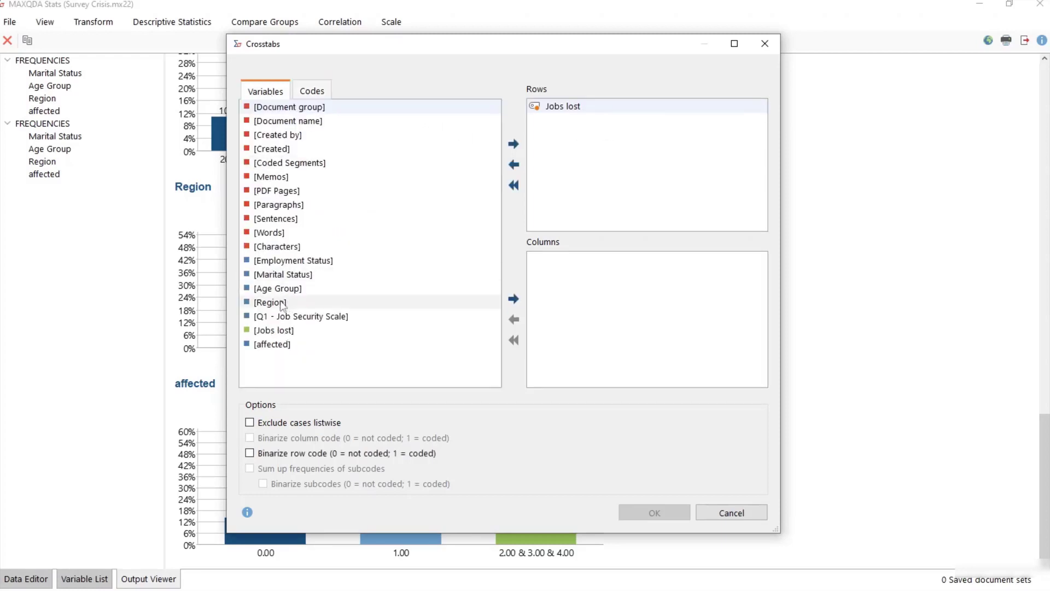
pyautogui.moveTo(282, 305); pyautogui.dragTo(633, 299)
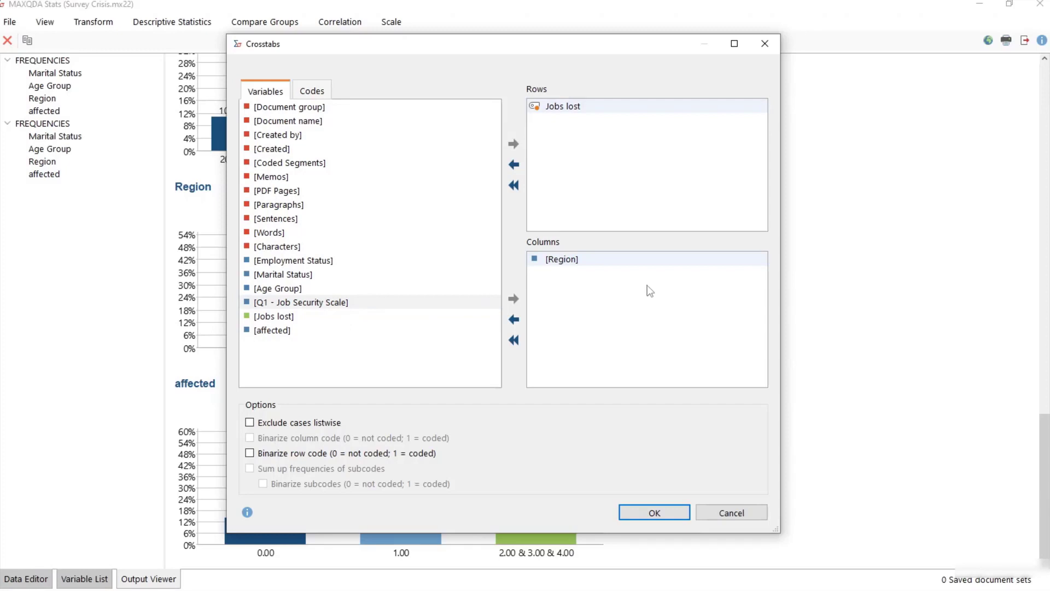
pyautogui.click(655, 512)
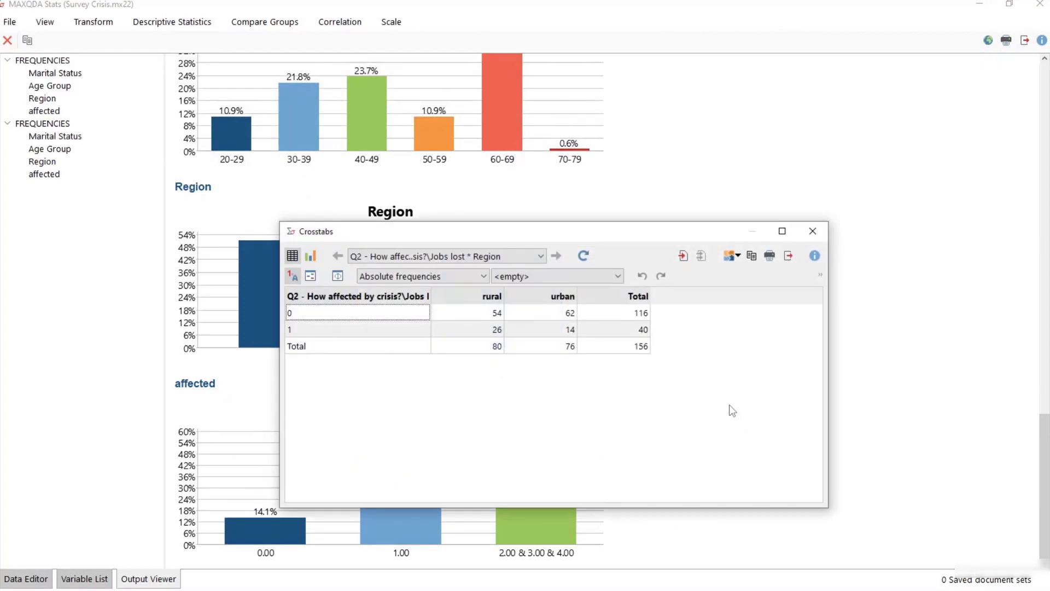
# Widen the crosstab's label column to fit the code name and examine the totals for rows 0 and 1 and for both regions.
pyautogui.click(617, 316)
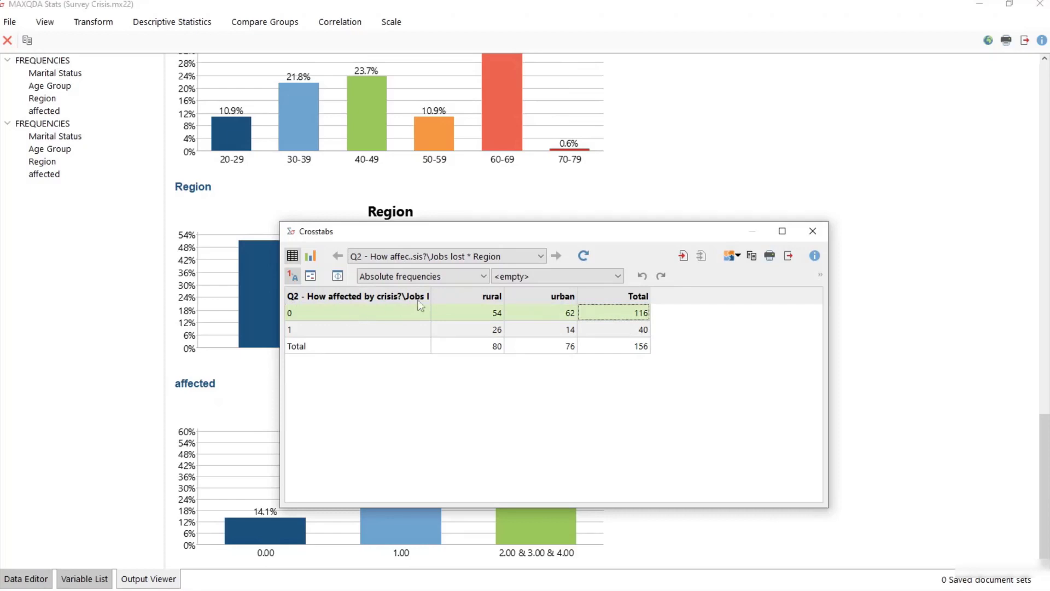
pyautogui.moveTo(431, 295); pyautogui.dragTo(452, 294)
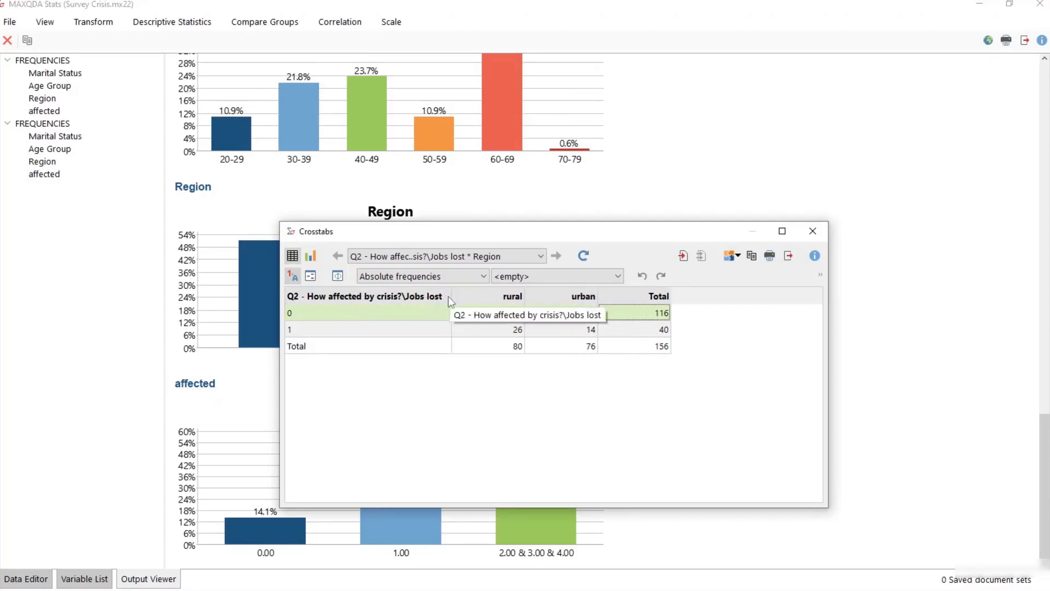
pyautogui.click(651, 331)
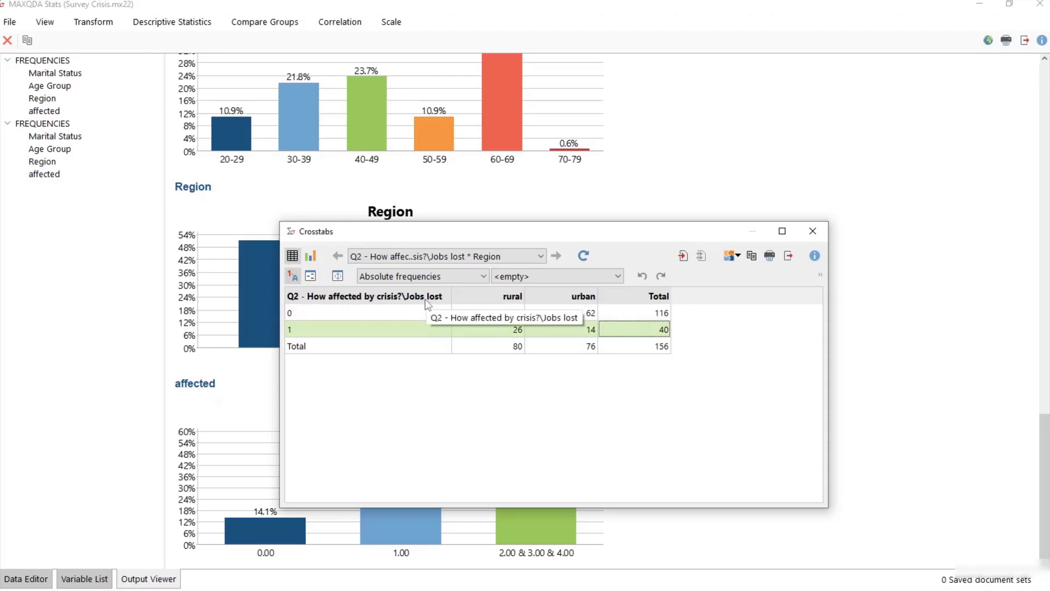
pyautogui.click(495, 348)
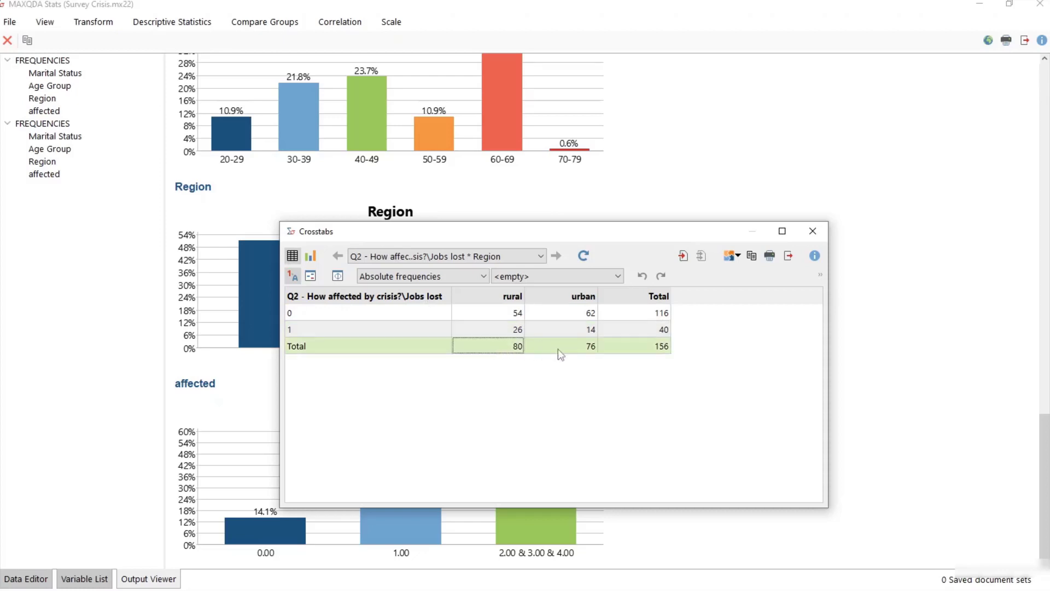
pyautogui.click(579, 350)
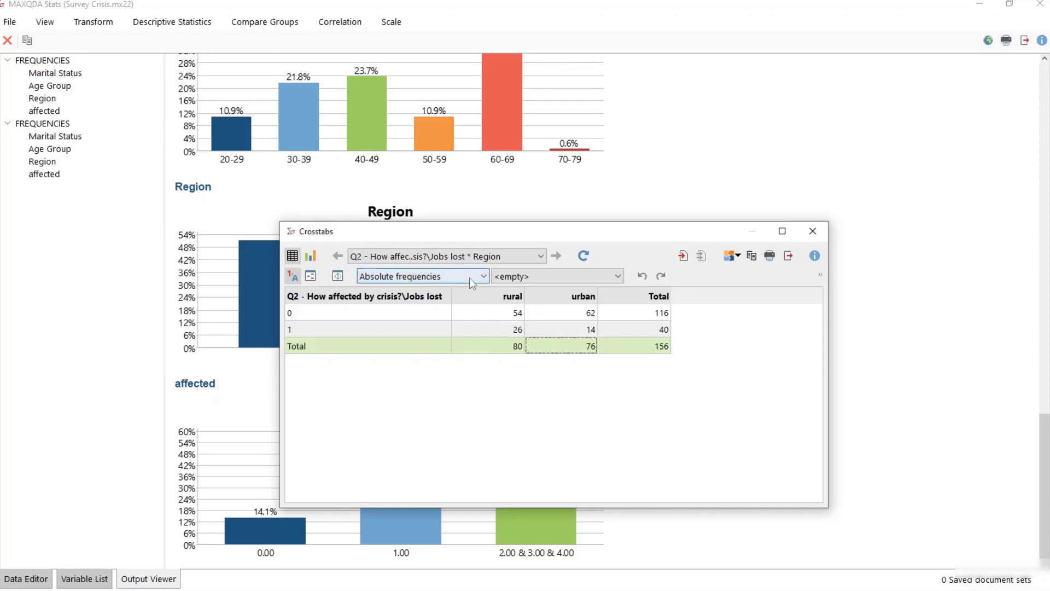
# Add column percentages beside the absolute frequencies in the crosstab, view its bar chart and return to the table.
pyautogui.click(549, 274)
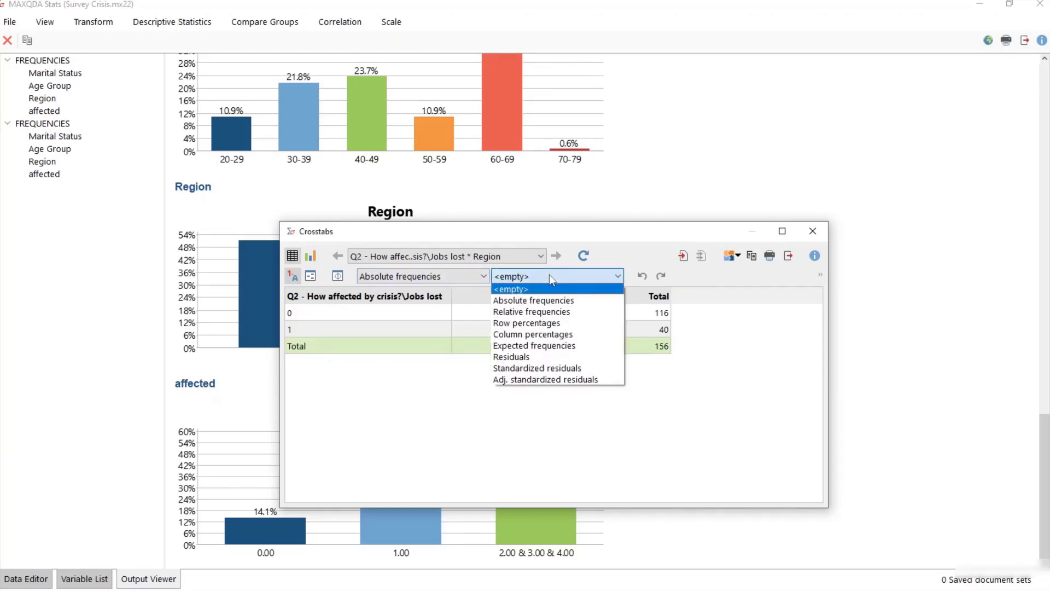
pyautogui.click(593, 338)
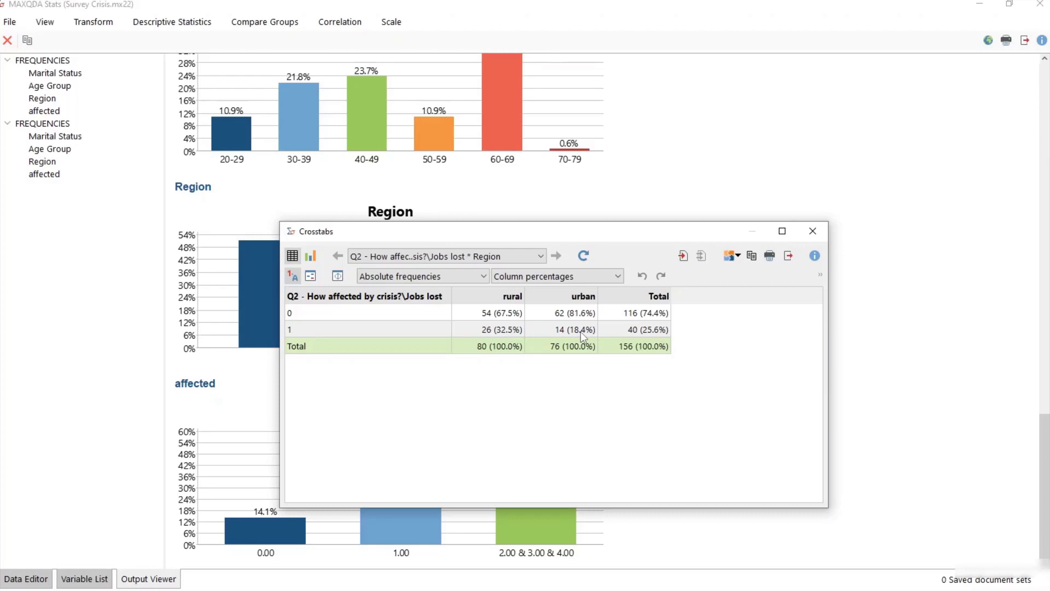
pyautogui.click(310, 256)
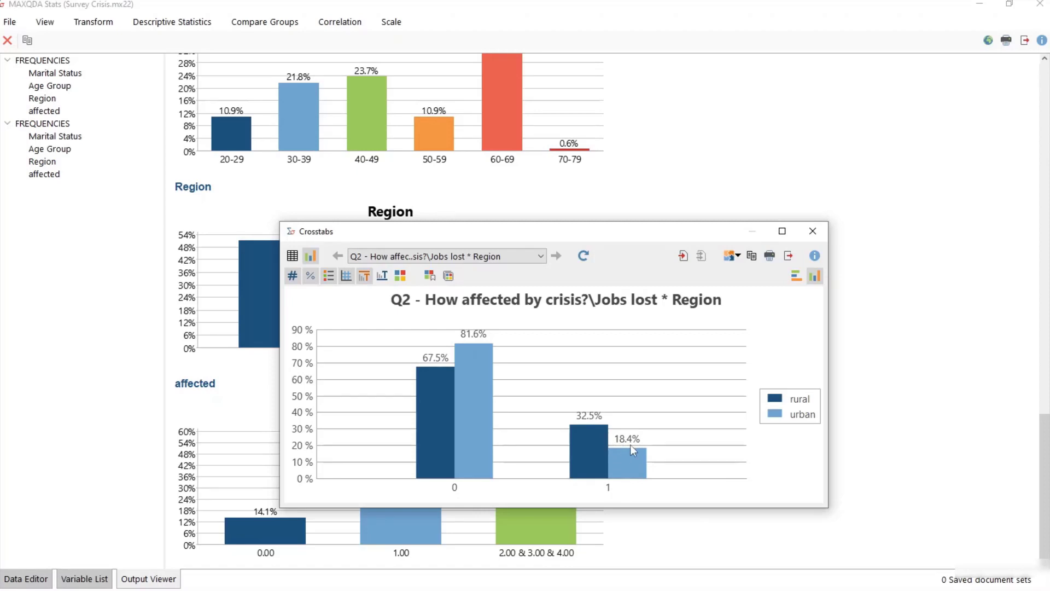
pyautogui.click(292, 256)
pyautogui.click(520, 388)
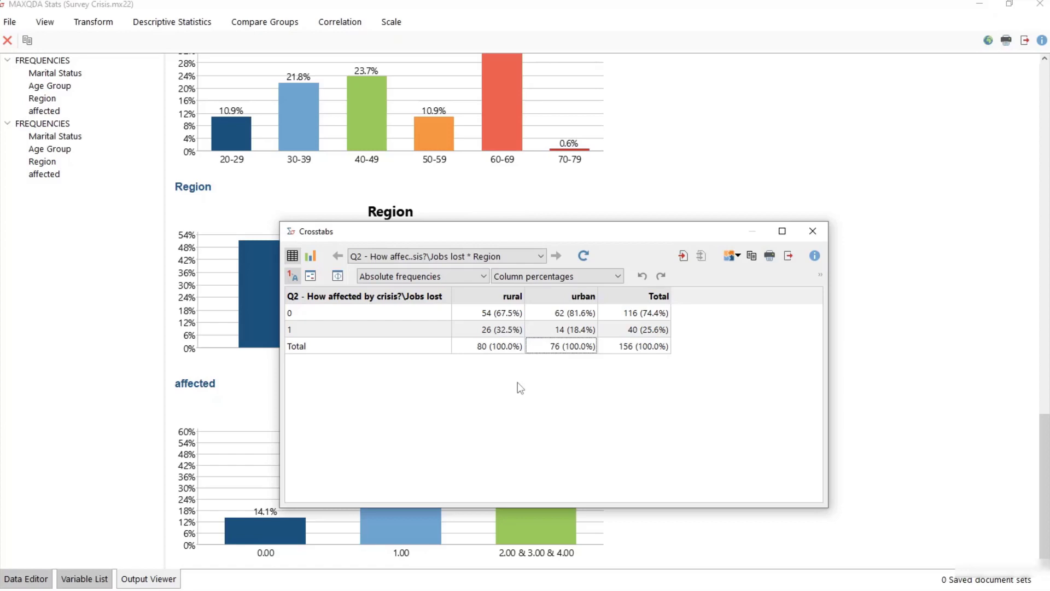
# Filter the Data Editor by the crosstab cell for rural and Jobs lost = 1, save those cases as a document set and close the crosstab.
pyautogui.click(478, 334)
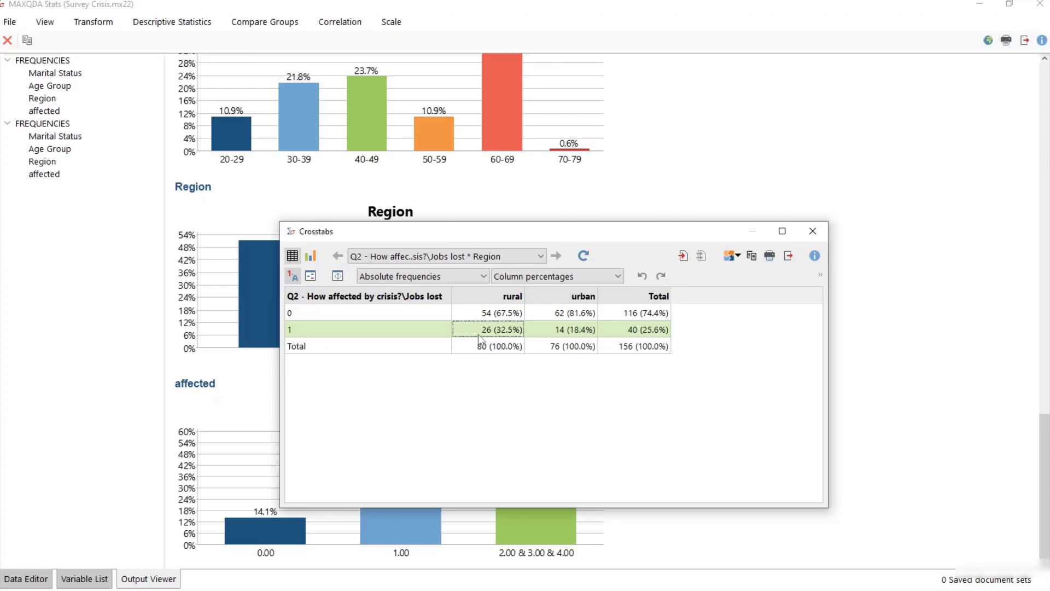
pyautogui.rightClick(479, 337)
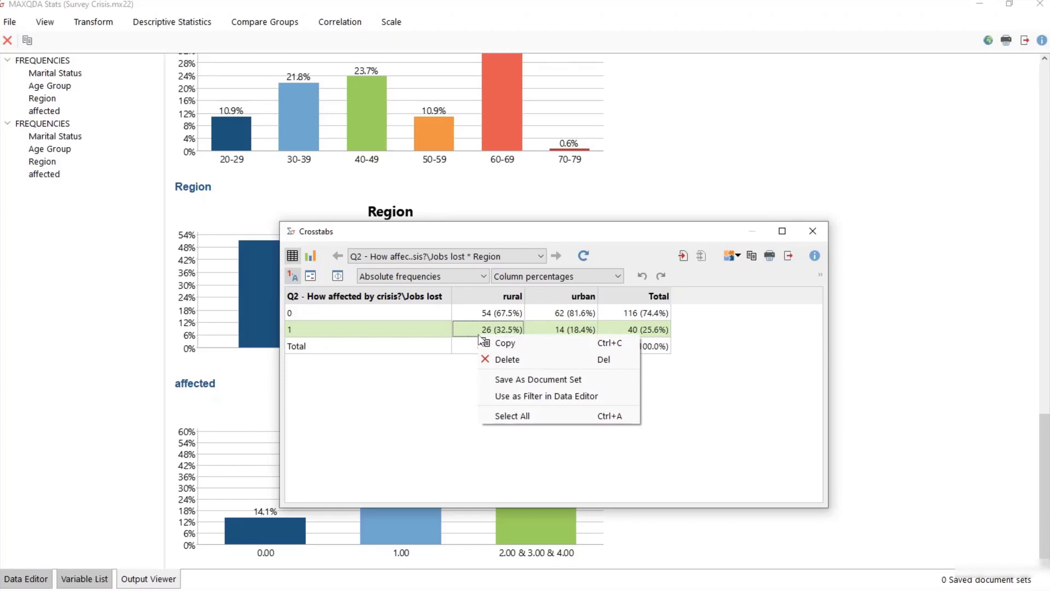
pyautogui.click(622, 397)
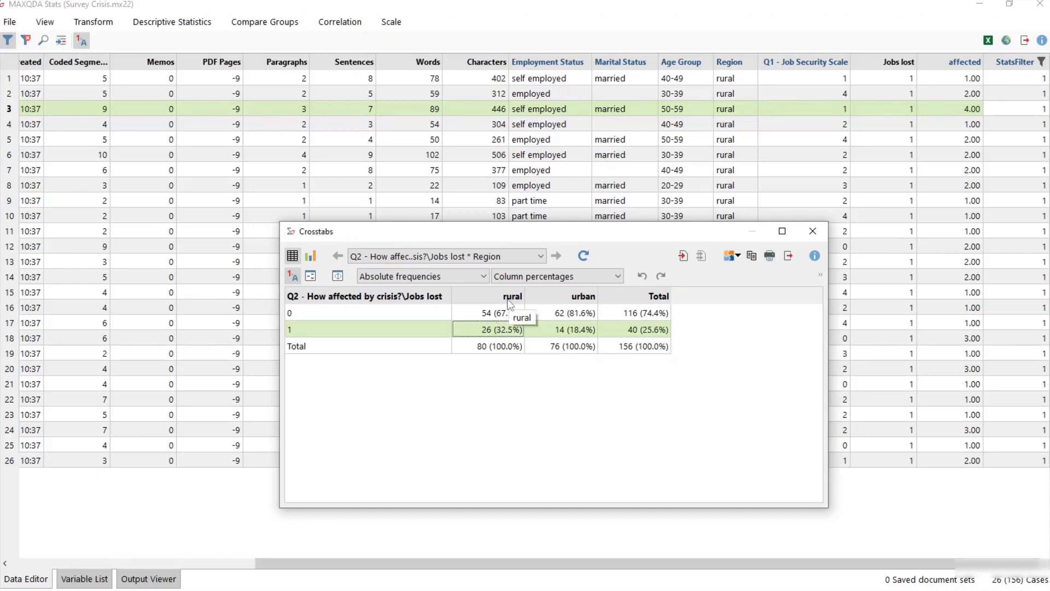
pyautogui.rightClick(475, 335)
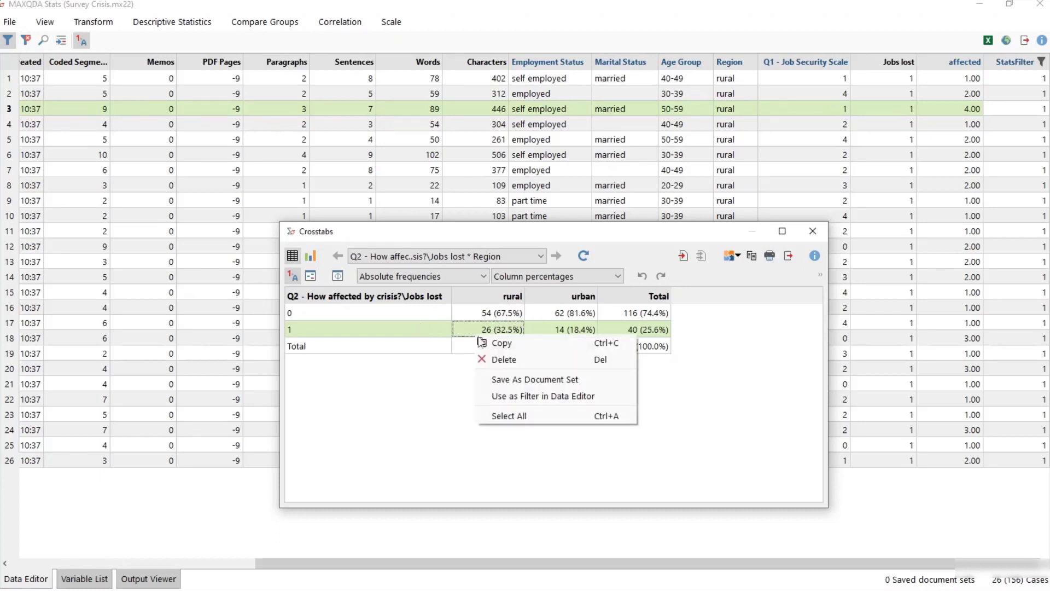
pyautogui.click(605, 382)
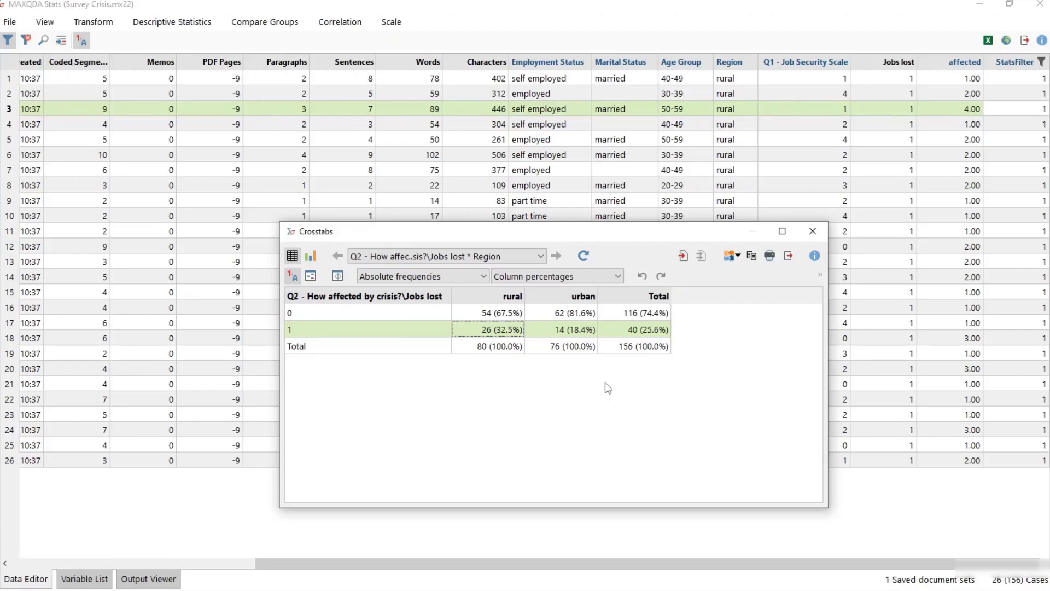
pyautogui.click(812, 231)
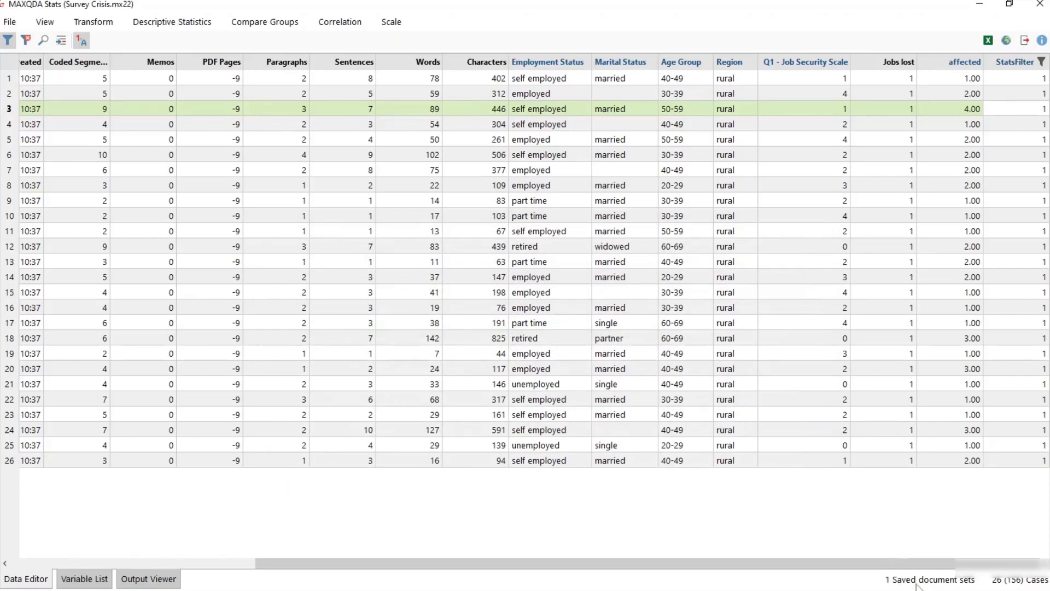
# Quit MAXQDA Stats, inserting the new document variables and the "Jobs lost * Region (1 * rural)" document set into the MAXQDA project.
pyautogui.click(1040, 7)
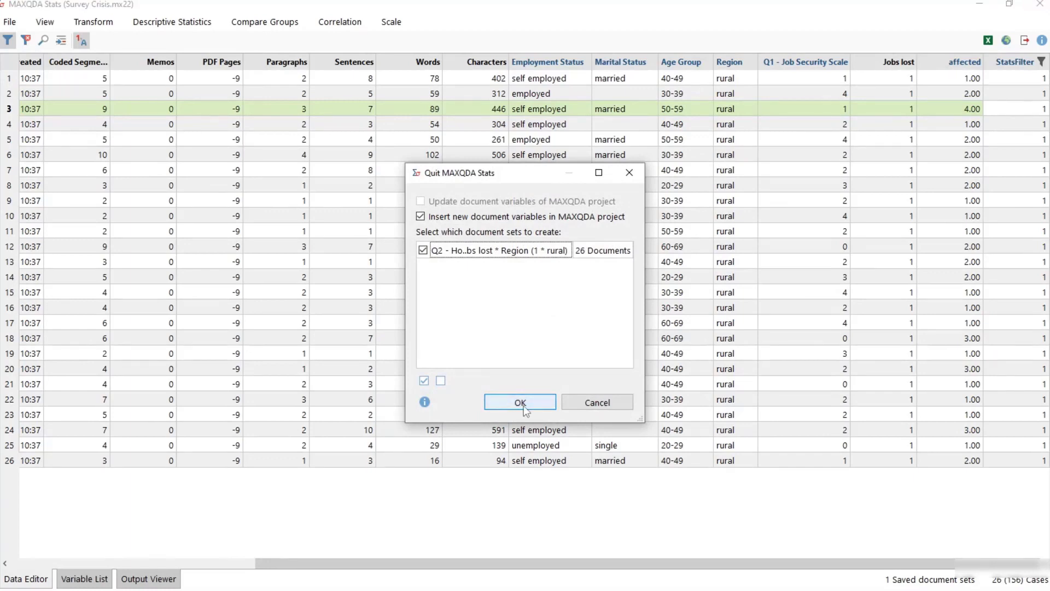
pyautogui.click(520, 403)
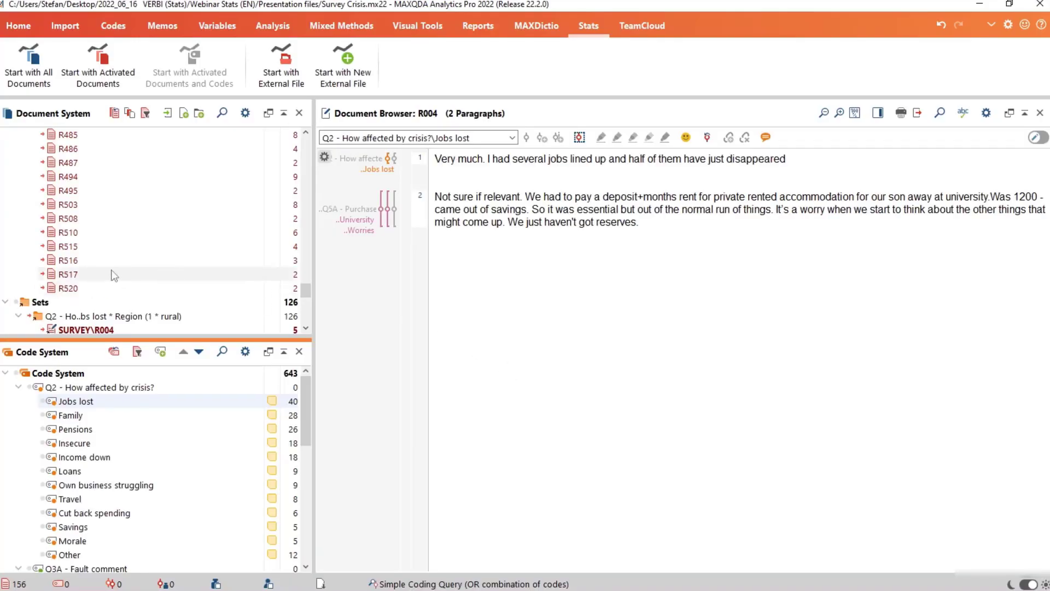
pyautogui.scroll(-1, 105, 146)
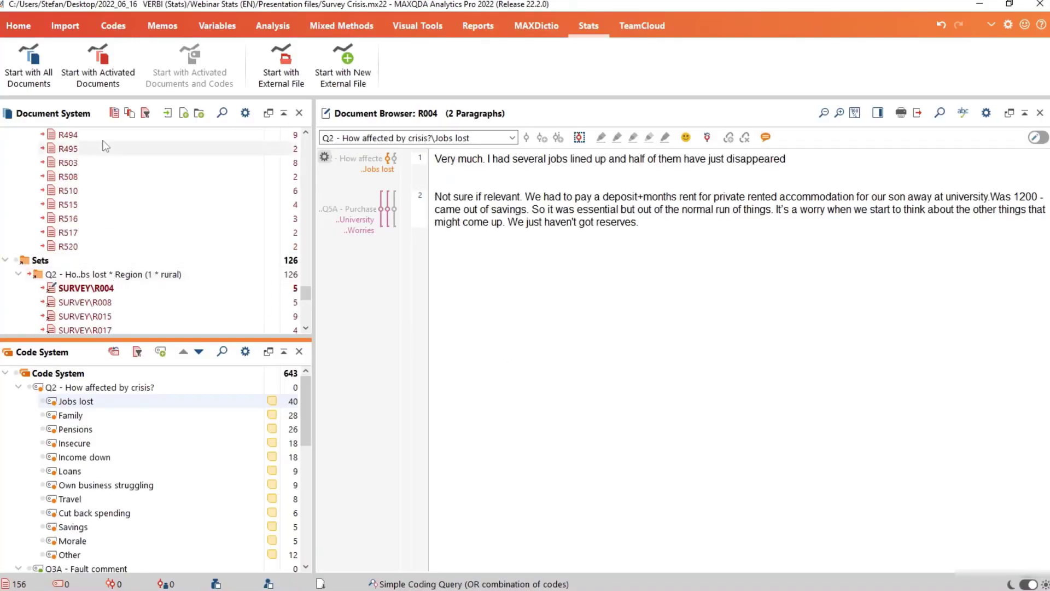
# Activate only the documents in the "Jobs lost * Region (1 * rural)" set and look through its documents.
pyautogui.click(30, 274)
pyautogui.scroll(-1, 51, 276)
pyautogui.scroll(-1, 51, 276)
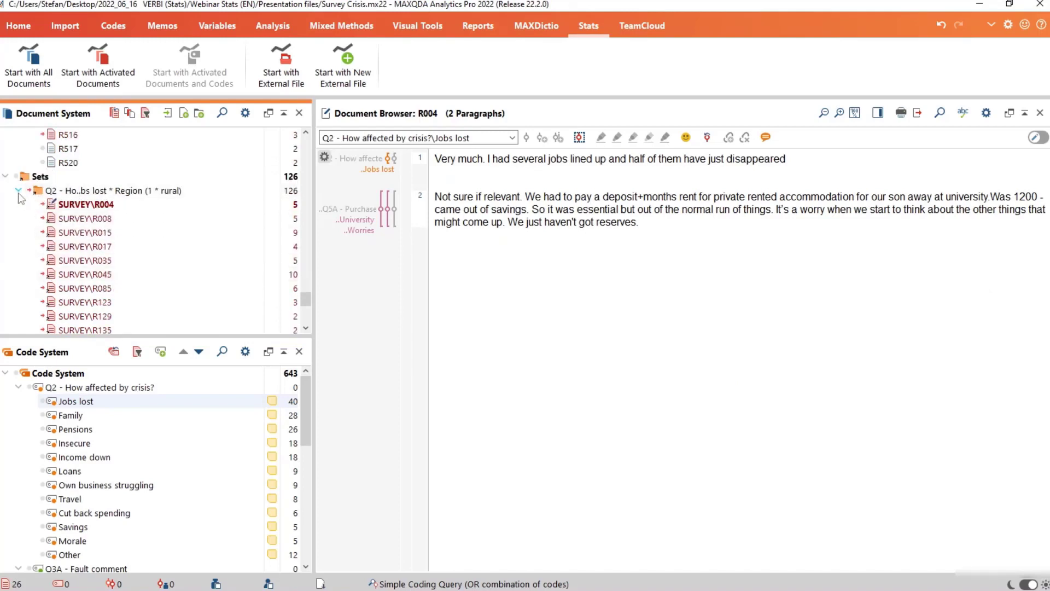
pyautogui.moveTo(30, 305)
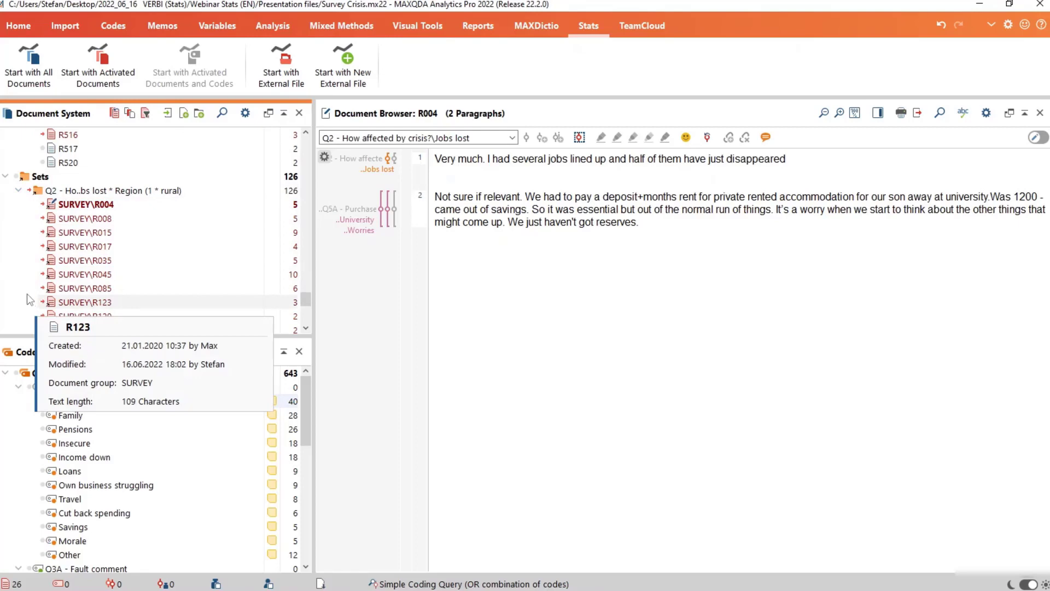
pyautogui.scroll(-5, 8, 260)
pyautogui.scroll(-1, 8, 260)
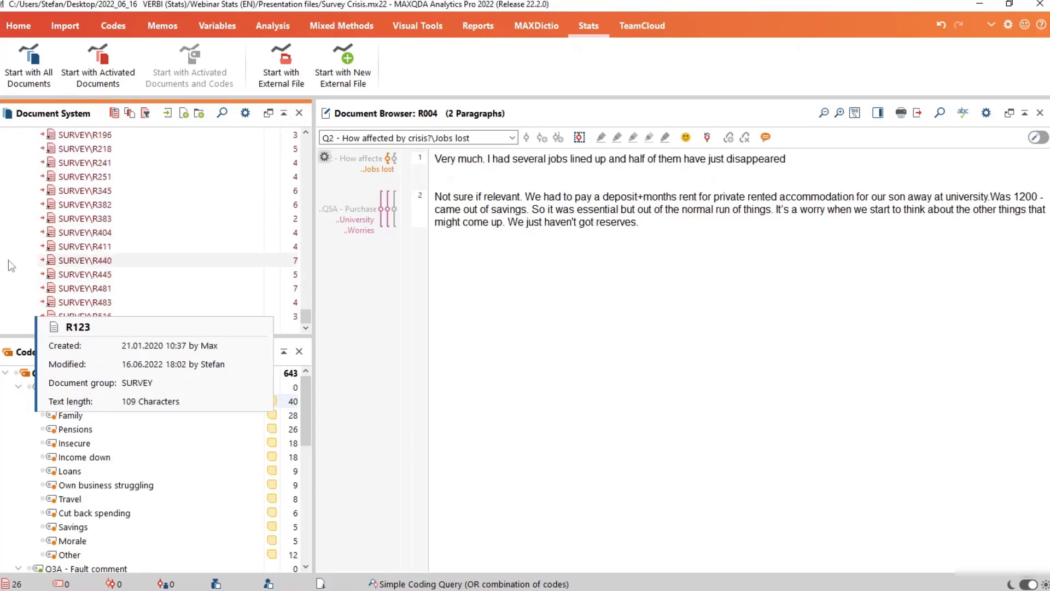
pyautogui.scroll(10, 185, 316)
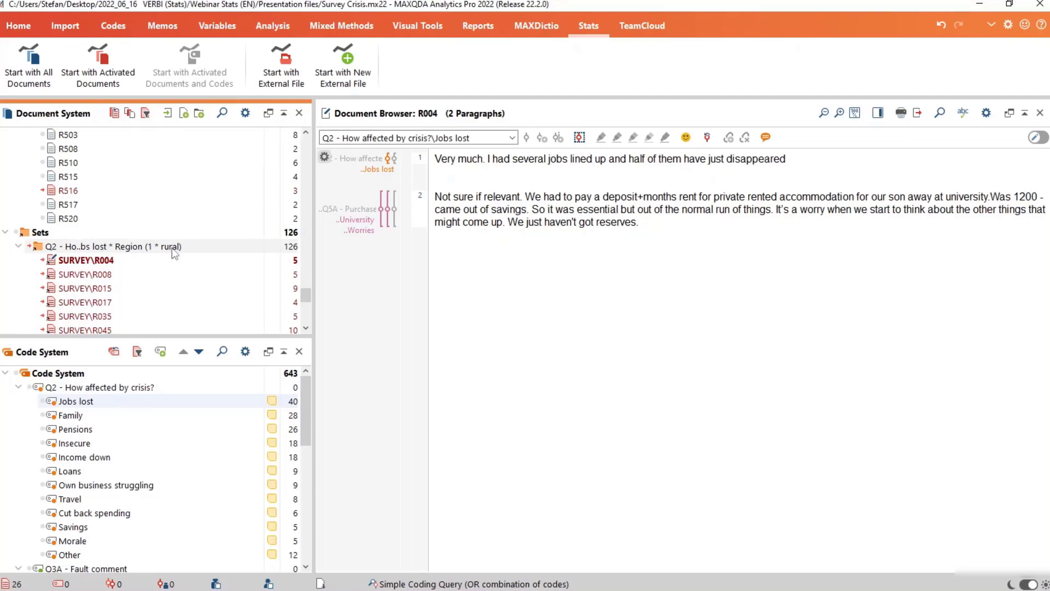
pyautogui.scroll(-1, 174, 253)
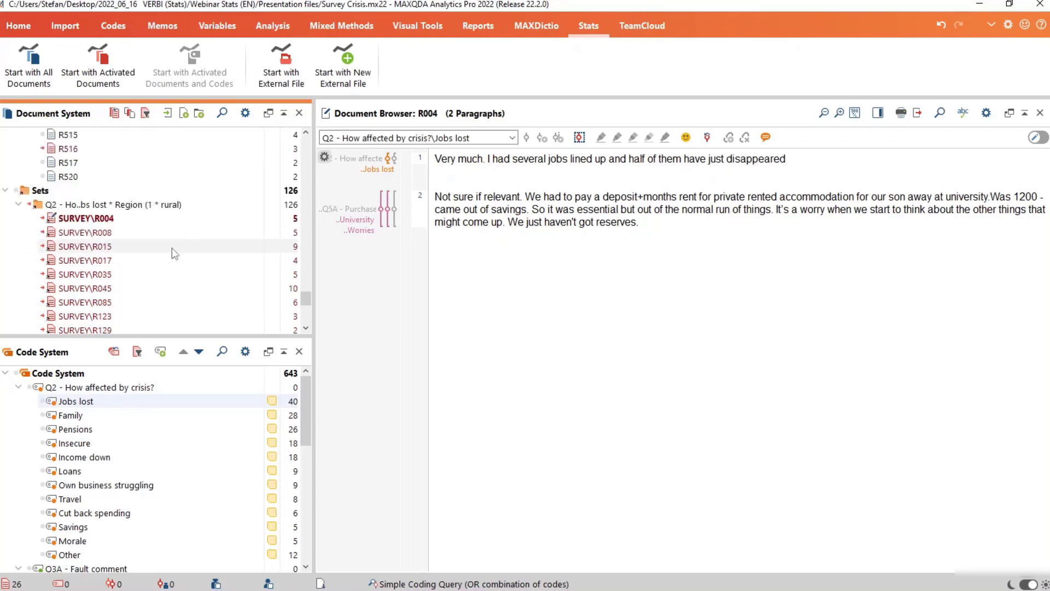
# Open document R004 from the set and check its Region and Jobs lost values in the data editor for document variables.
pyautogui.doubleClick(107, 222)
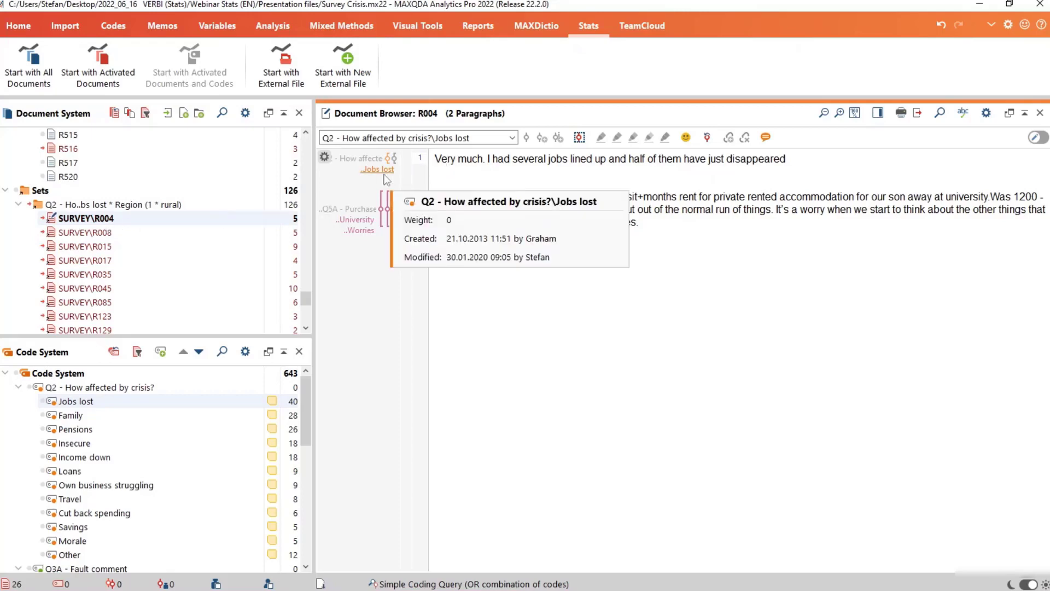
pyautogui.click(218, 26)
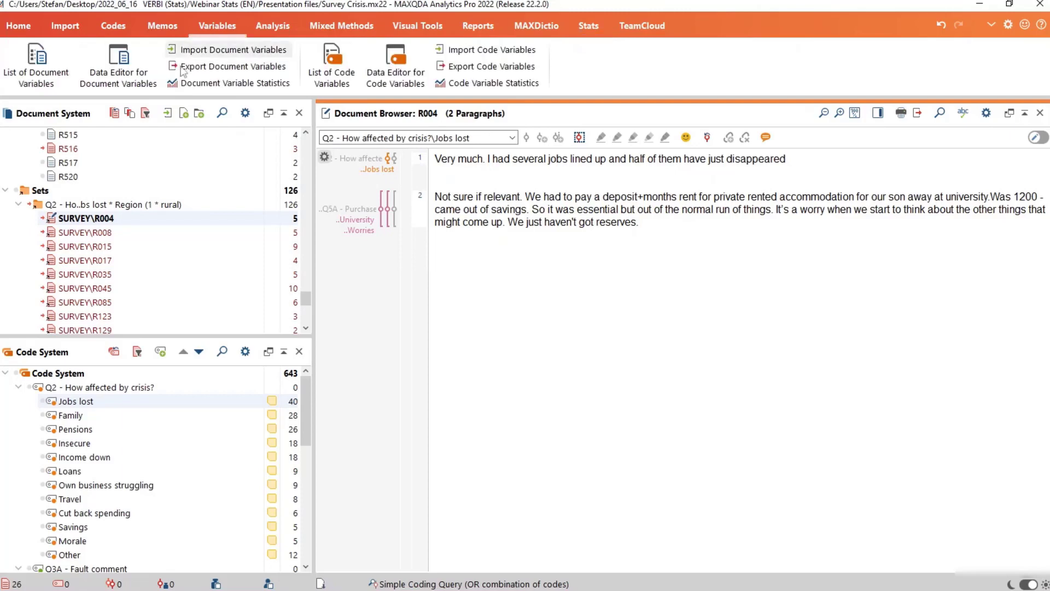
pyautogui.click(131, 81)
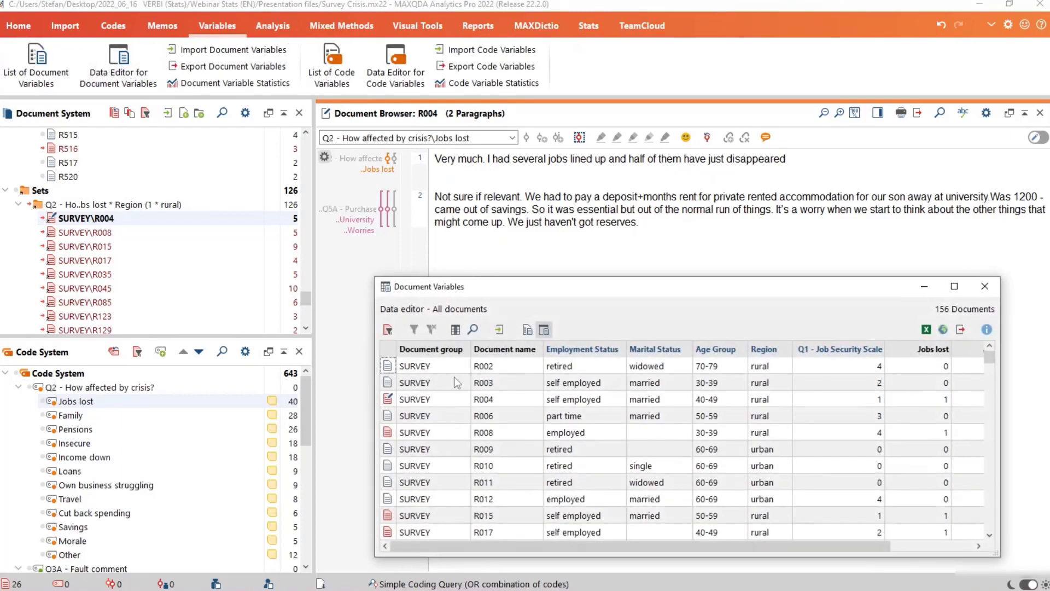
pyautogui.click(648, 399)
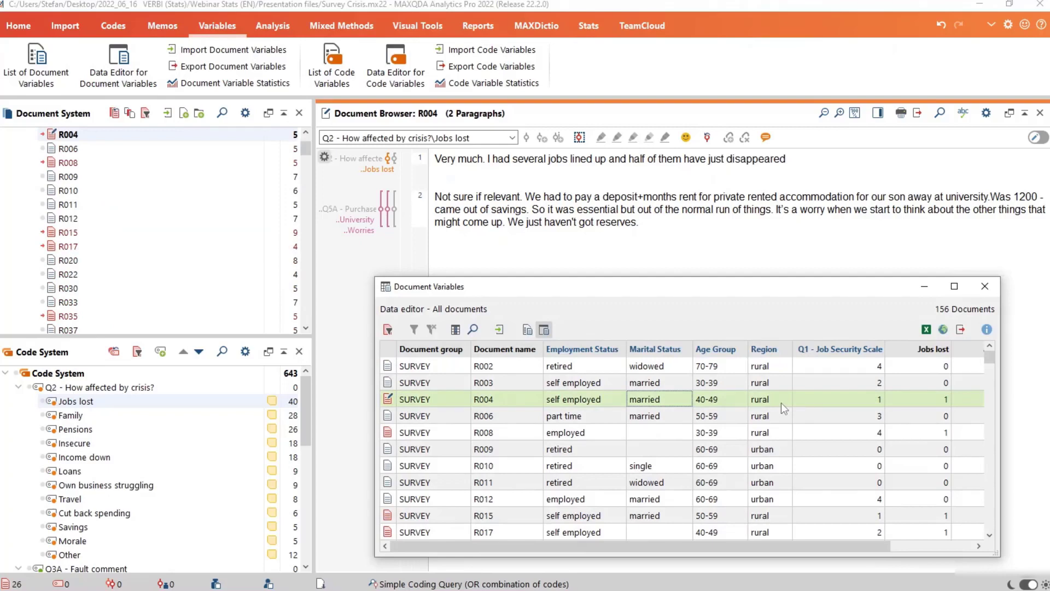
# Return to the "Jobs lost * Region (1 * rural)" set in the Document System and close the Document Variables window.
pyautogui.scroll(-10, 158, 257)
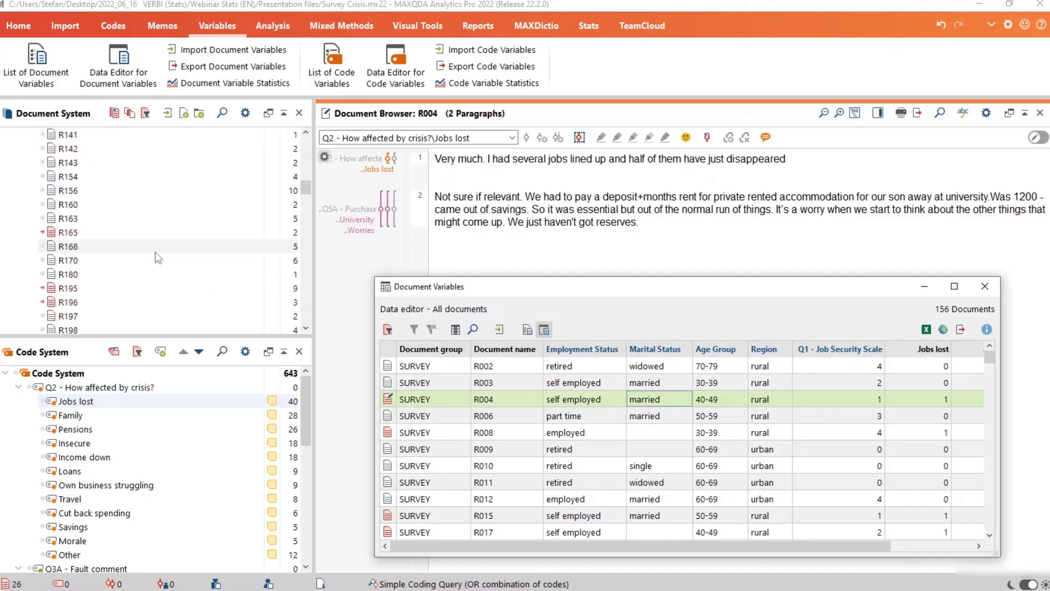
pyautogui.scroll(-15, 158, 258)
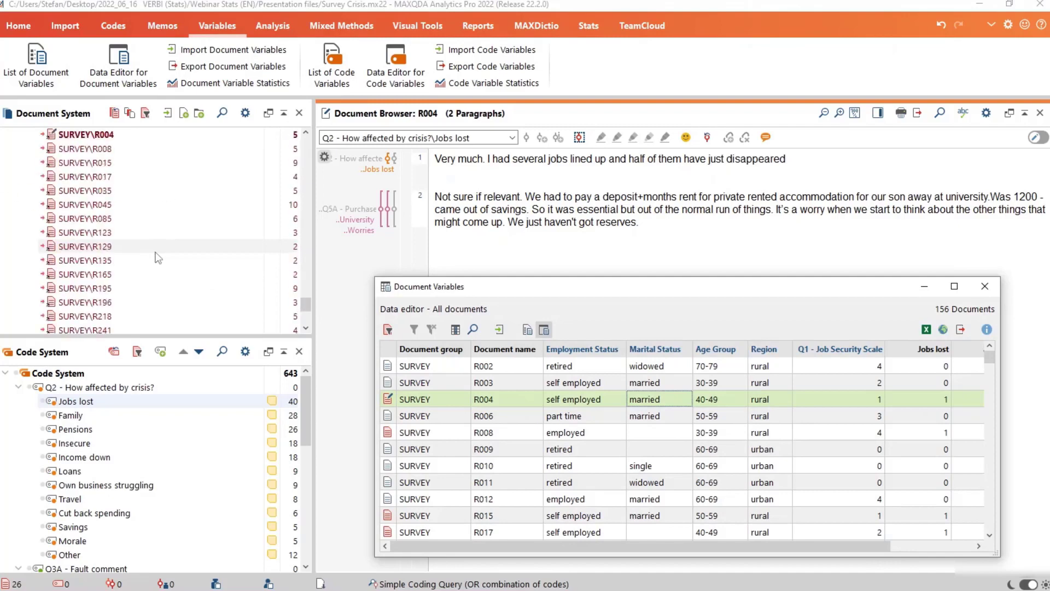
pyautogui.scroll(2, 125, 170)
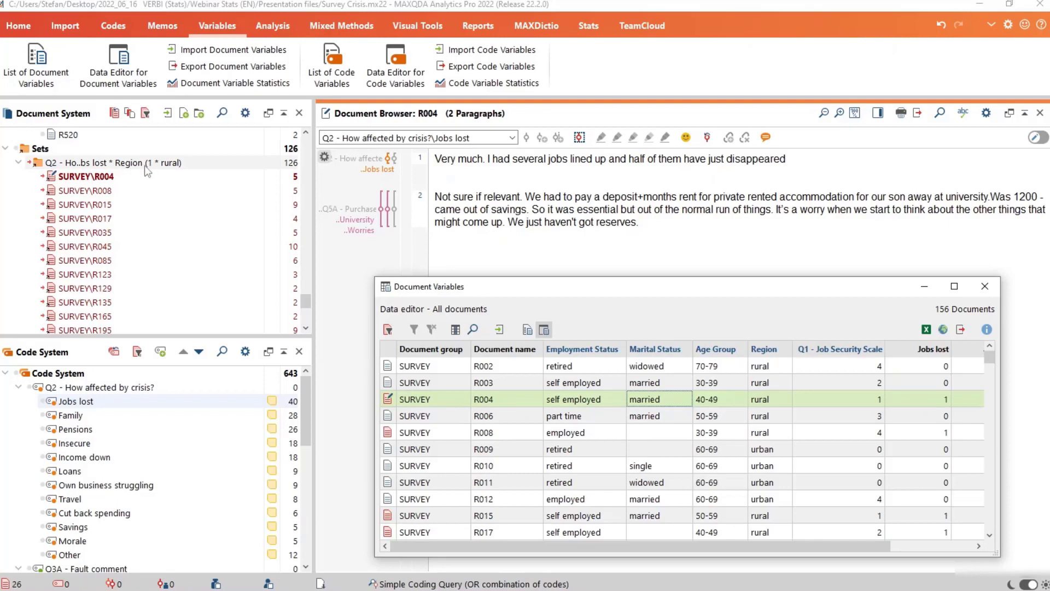
pyautogui.doubleClick(386, 288)
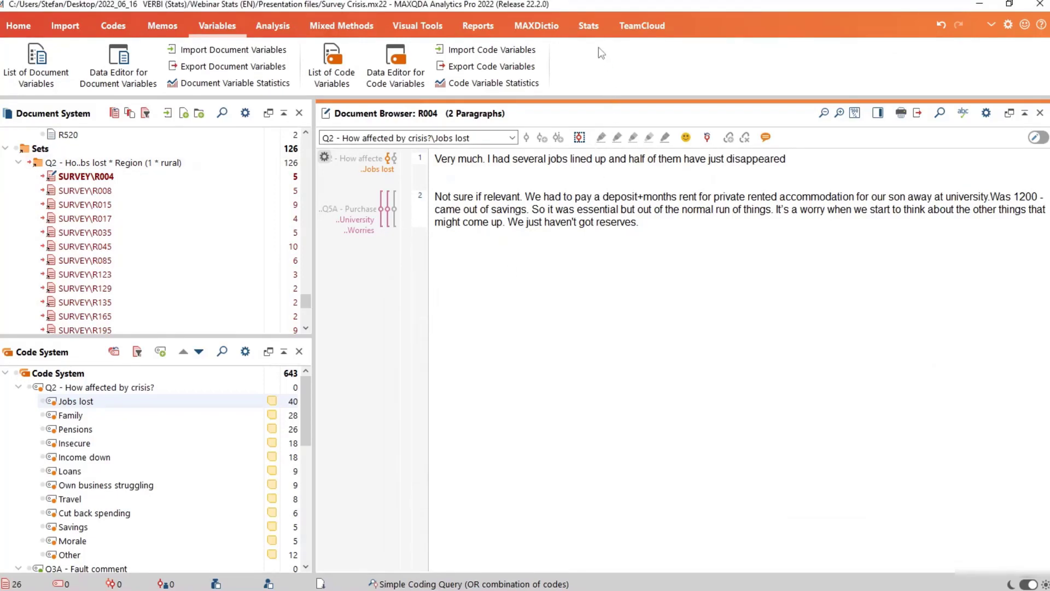
# Start MAXQDA Stats with all documents and run an independent-samples t-test of affected grouped by Region, rural versus urban.
pyautogui.click(589, 27)
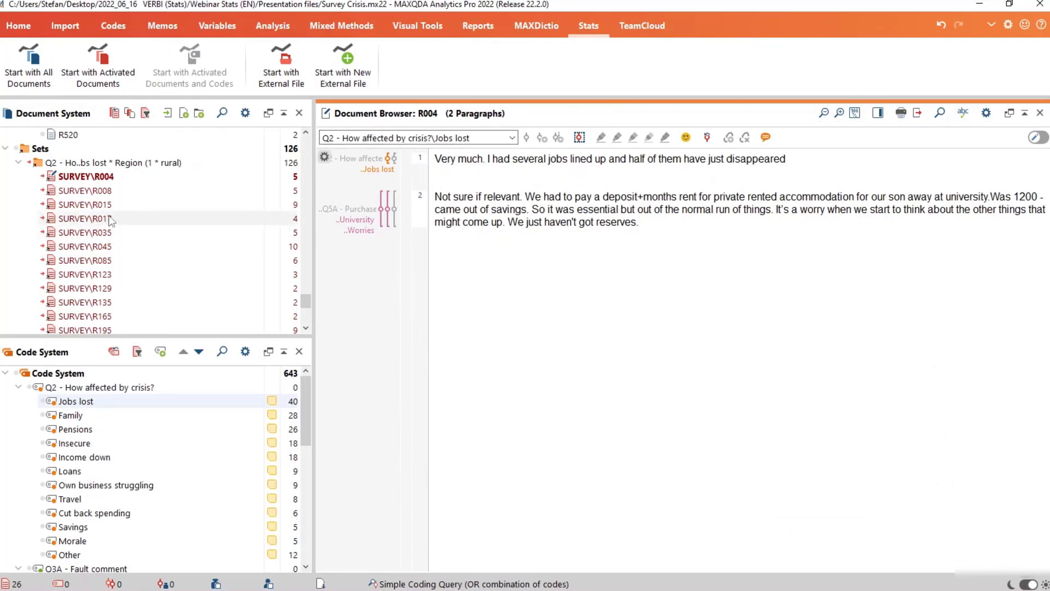
pyautogui.click(31, 81)
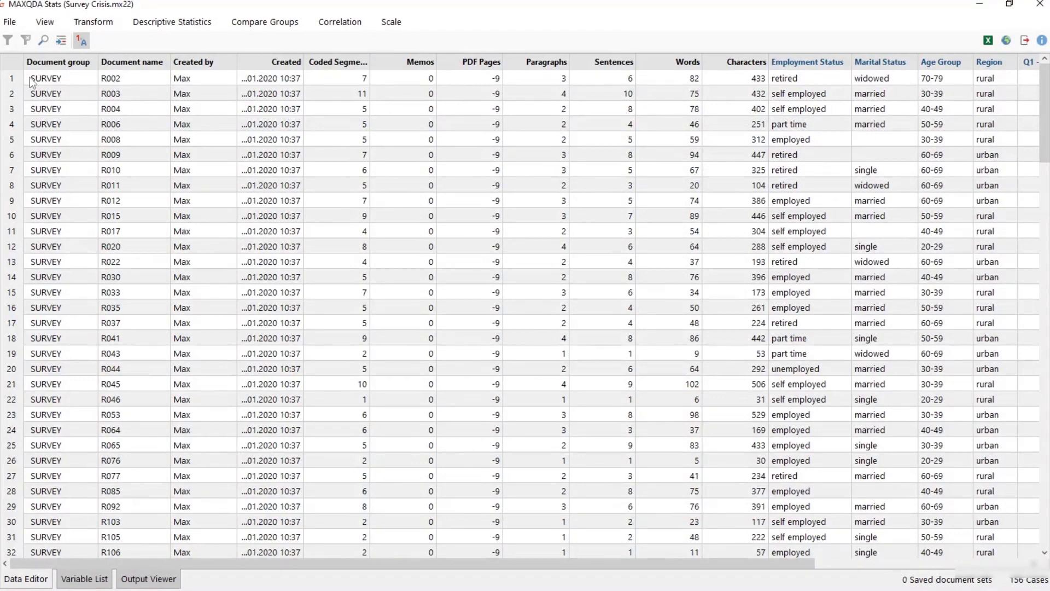
pyautogui.click(264, 24)
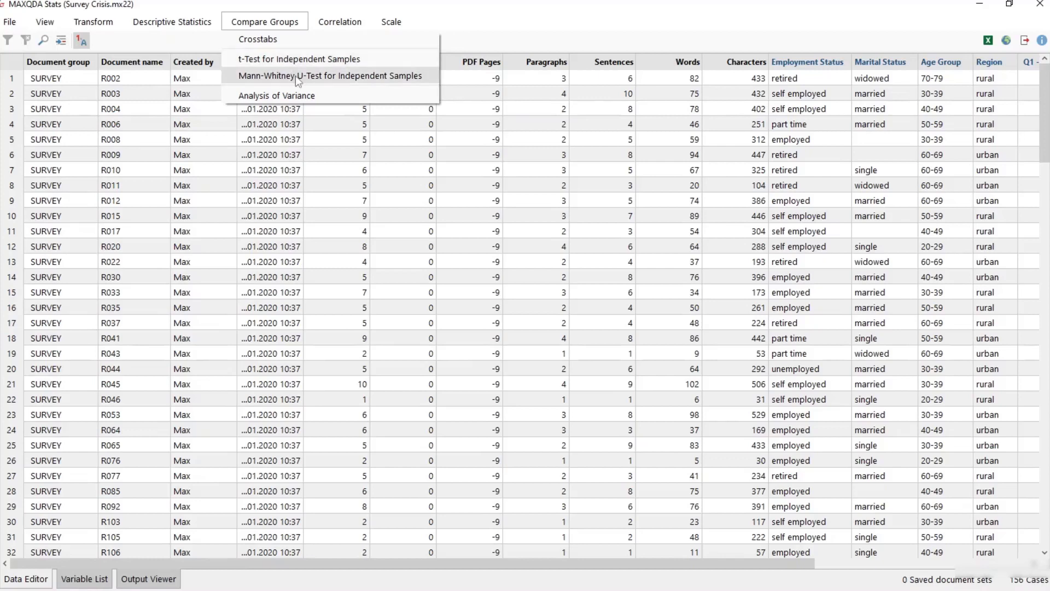
pyautogui.click(294, 61)
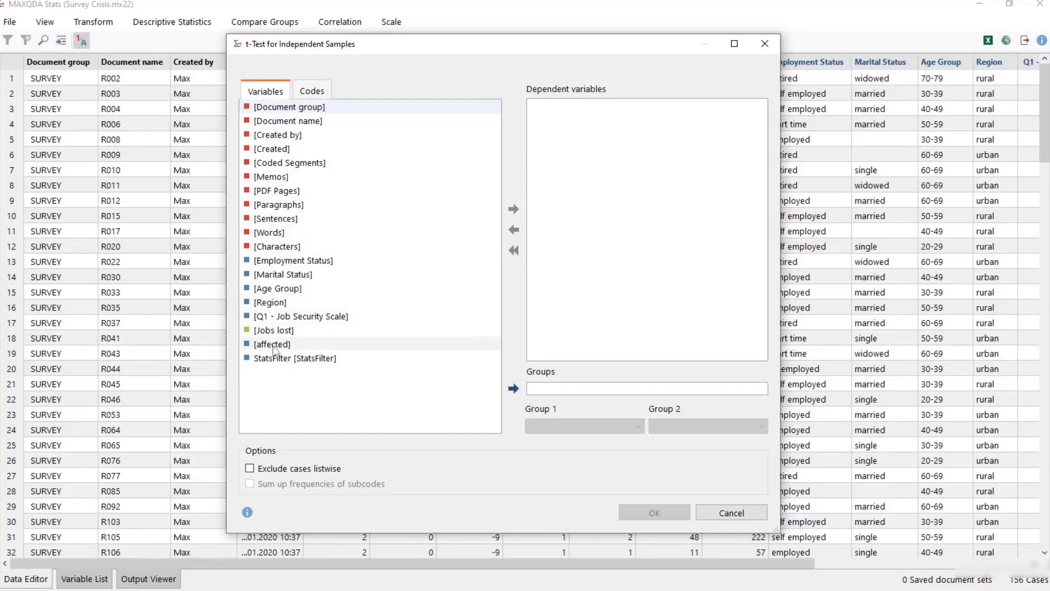
pyautogui.moveTo(274, 350); pyautogui.dragTo(630, 146)
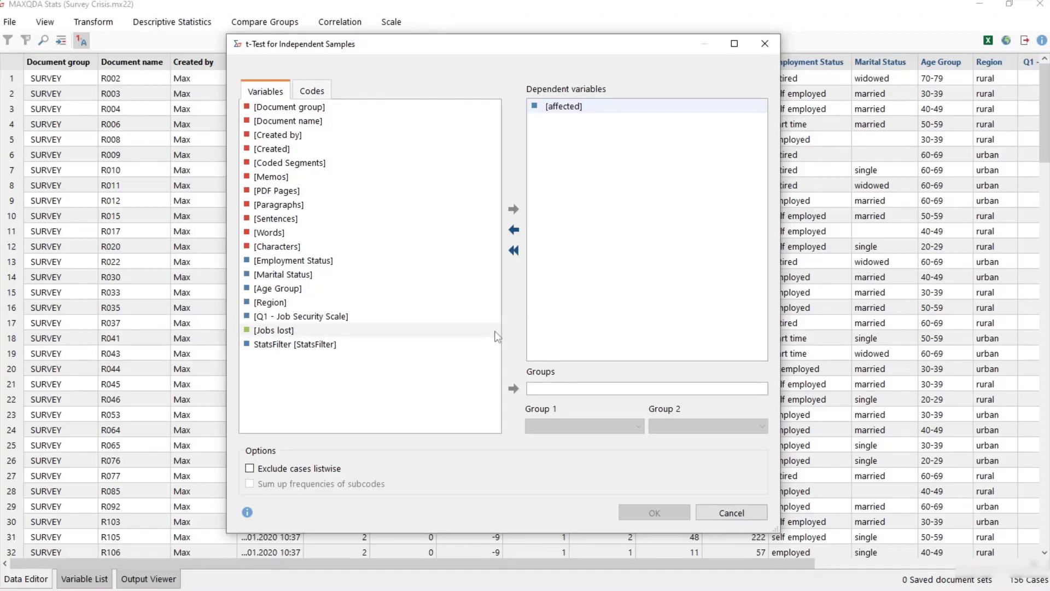
pyautogui.moveTo(276, 303); pyautogui.dragTo(566, 392)
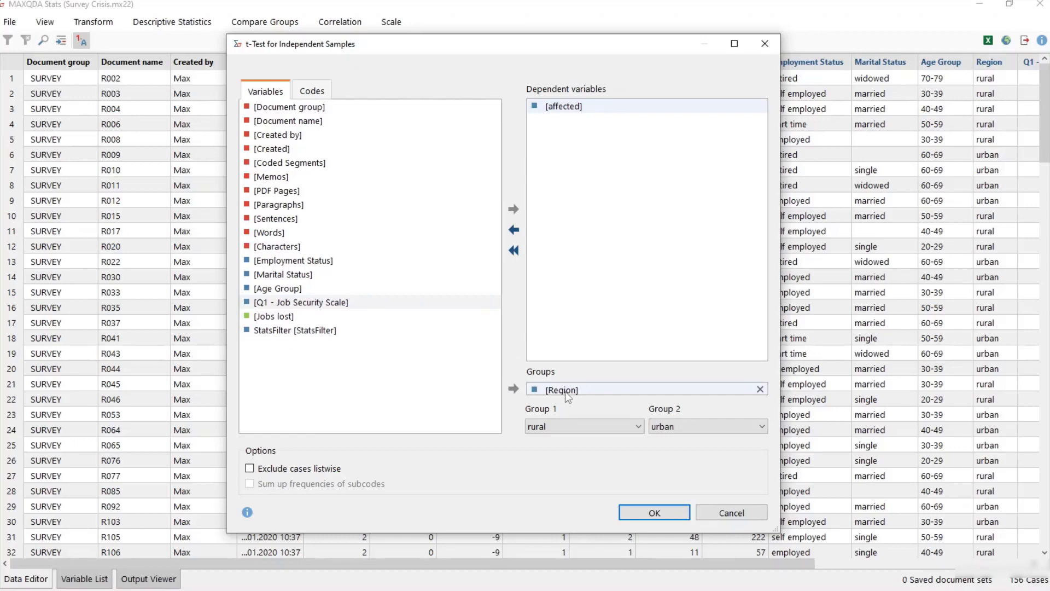
pyautogui.click(654, 512)
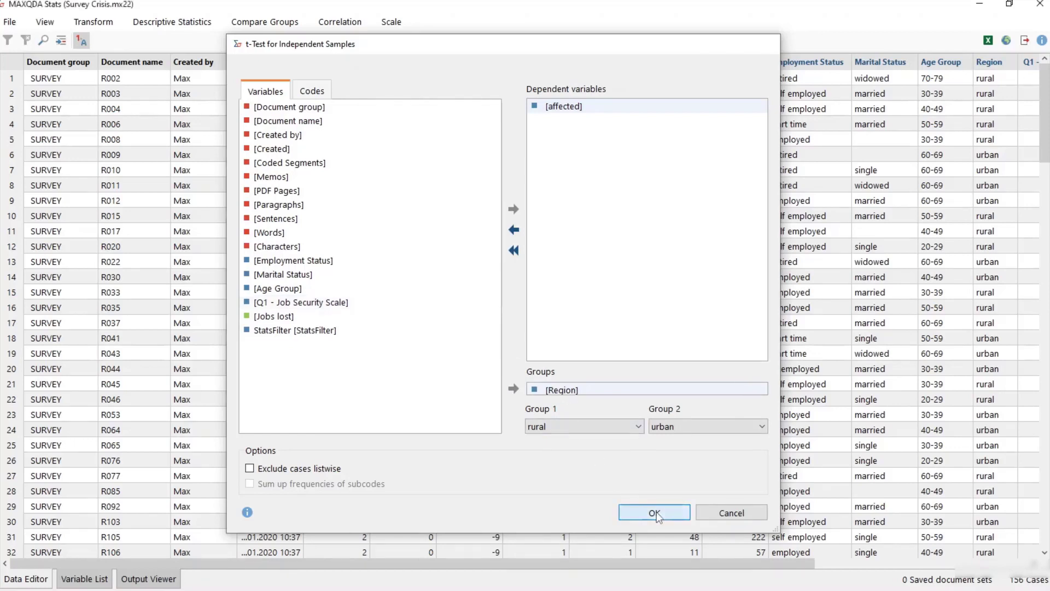
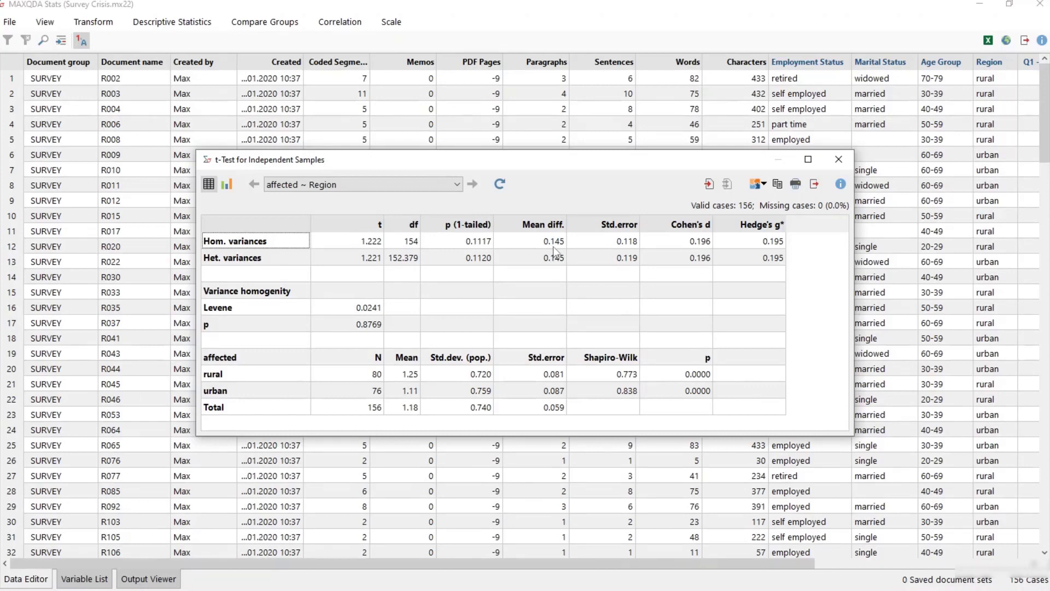
# View the t-test's bar chart of group means, return to the results table and close the t-test.
pyautogui.click(228, 184)
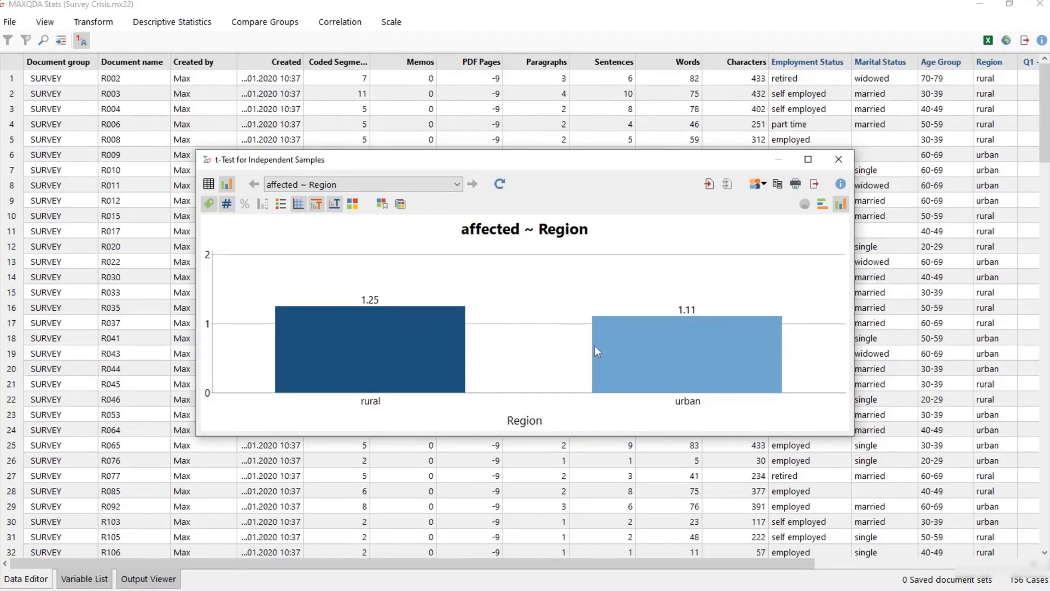
pyautogui.click(208, 185)
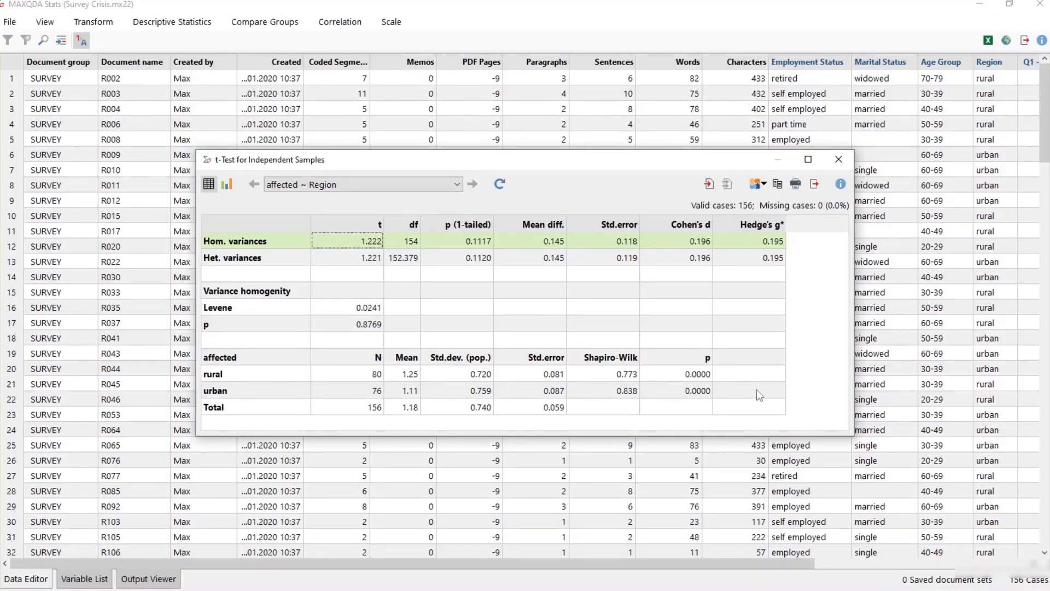
pyautogui.click(838, 159)
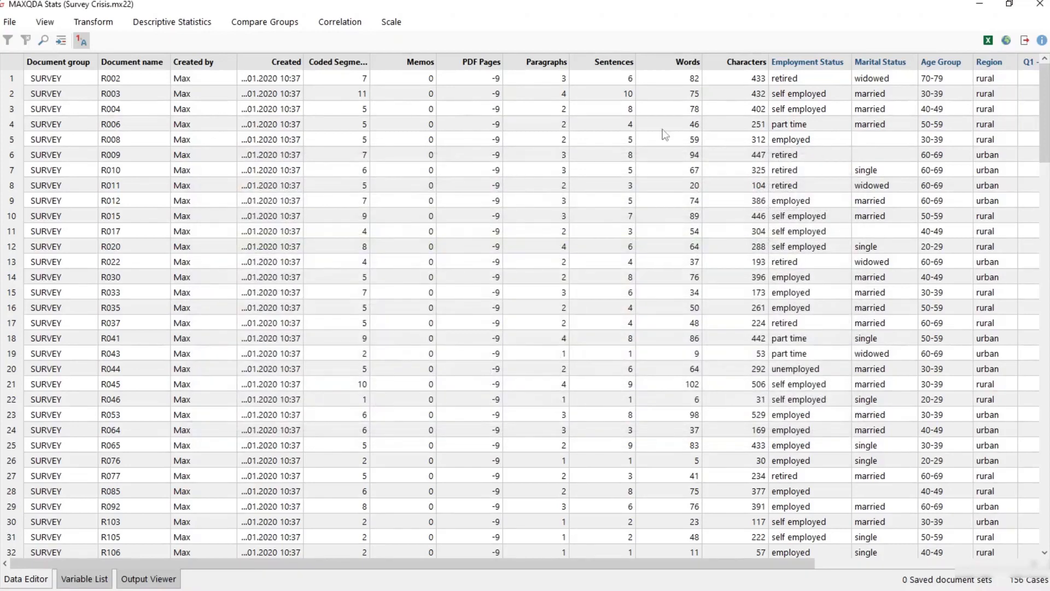
# Run a one-way analysis of variance with affected as the dependent variable and Employment Status as the factor.
pyautogui.click(266, 23)
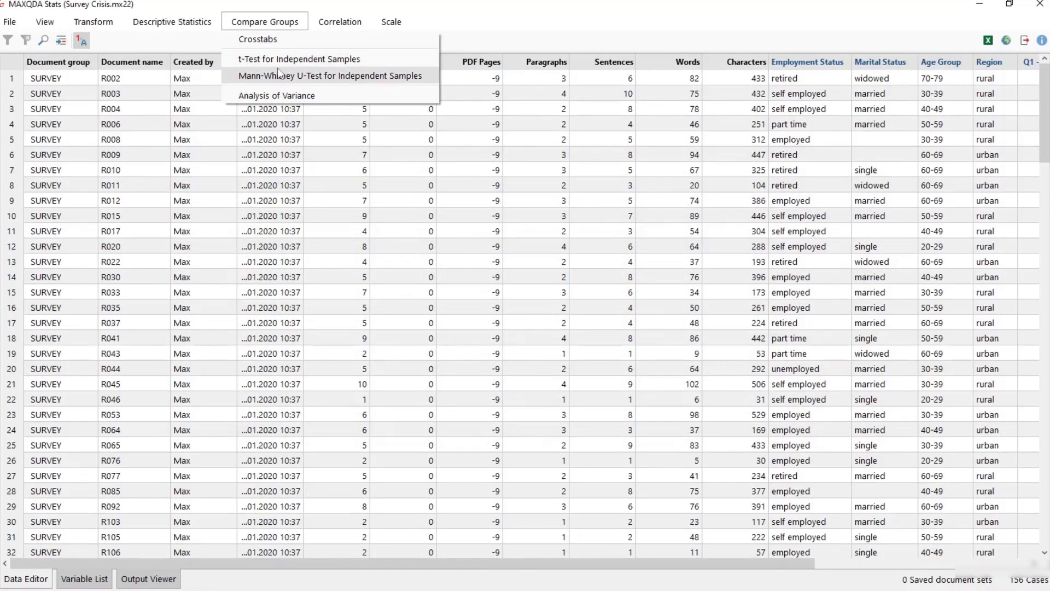
pyautogui.click(333, 97)
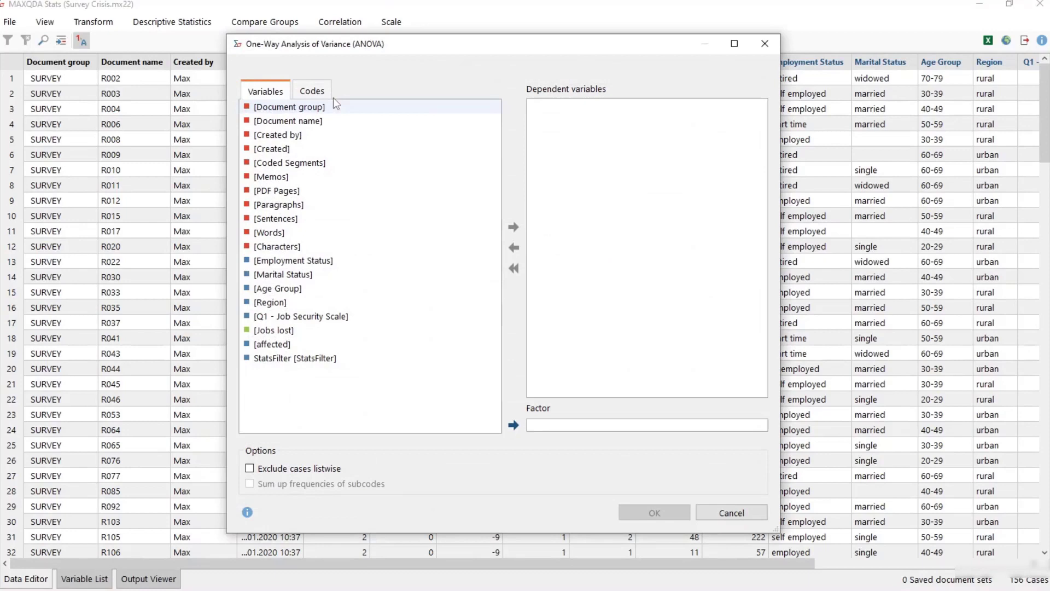
pyautogui.moveTo(328, 344); pyautogui.dragTo(647, 209)
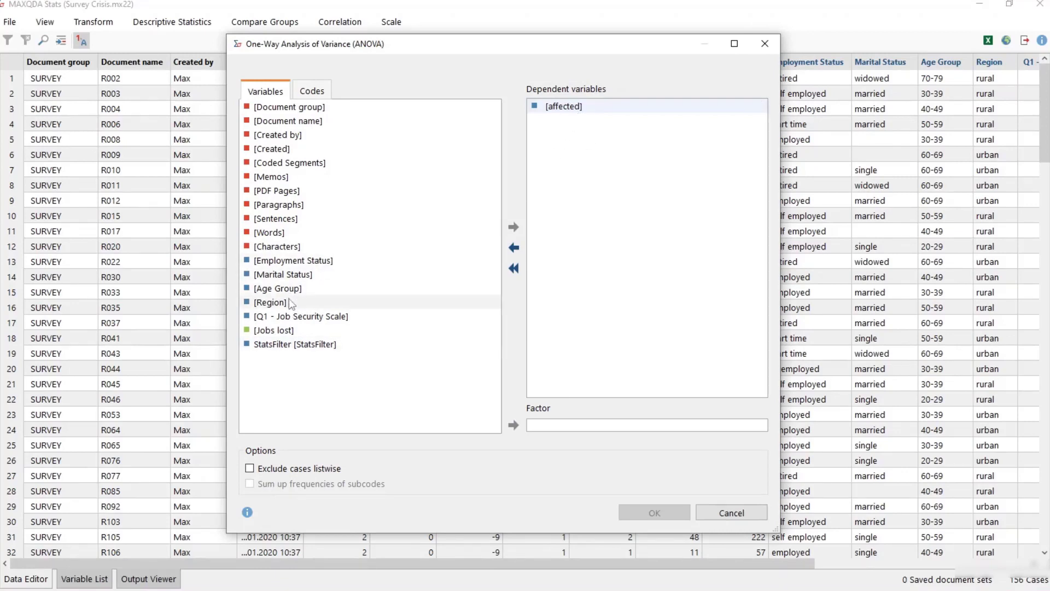
pyautogui.moveTo(304, 261); pyautogui.dragTo(602, 423)
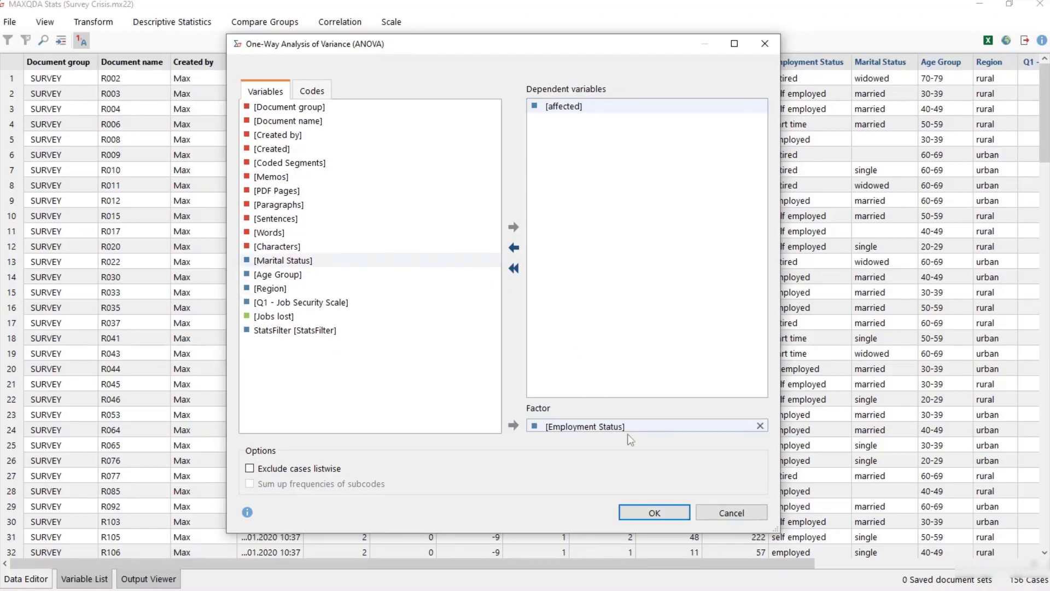
pyautogui.click(654, 513)
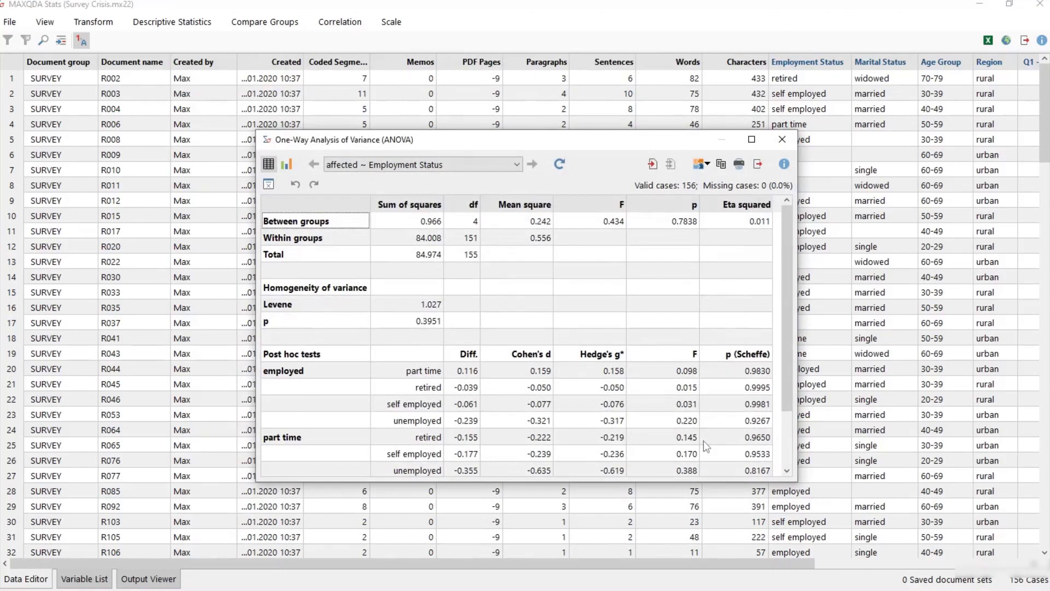
# View the ANOVA's bar chart, examine the post hoc tests in its results table and close the results.
pyautogui.click(287, 164)
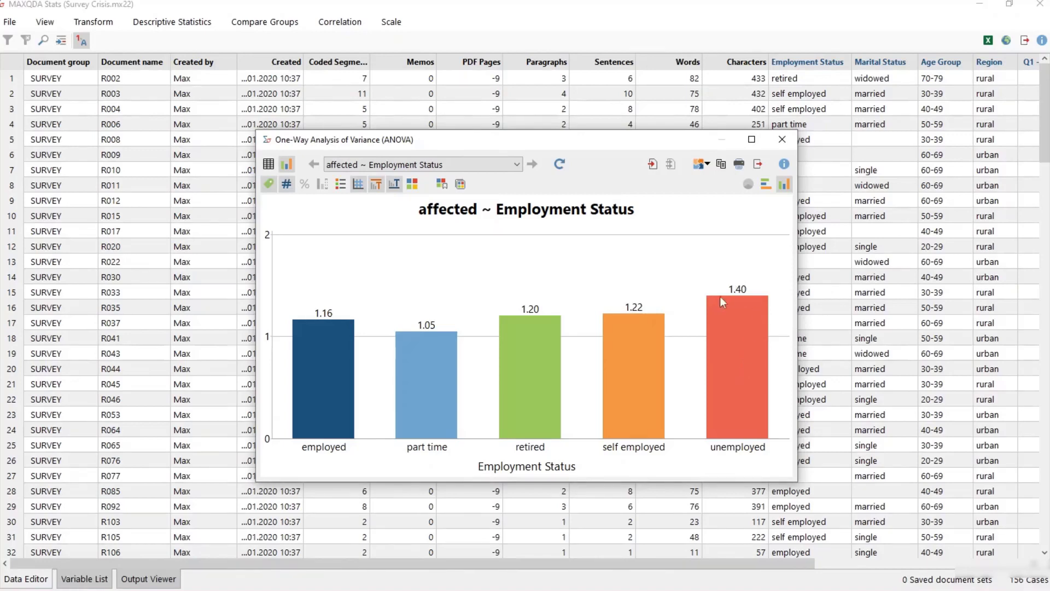
pyautogui.click(269, 165)
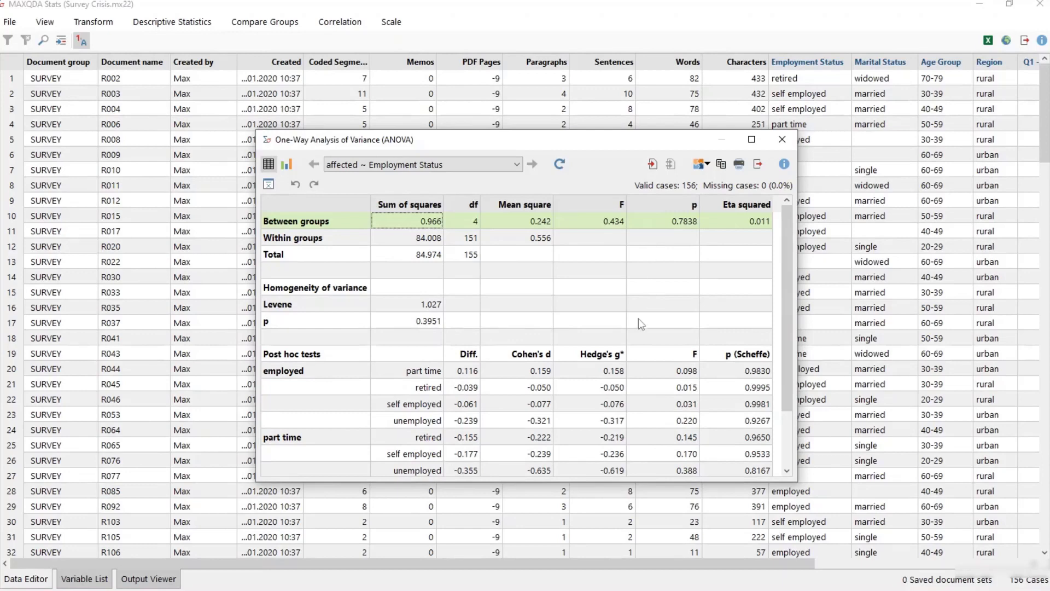
pyautogui.scroll(-2, 639, 319)
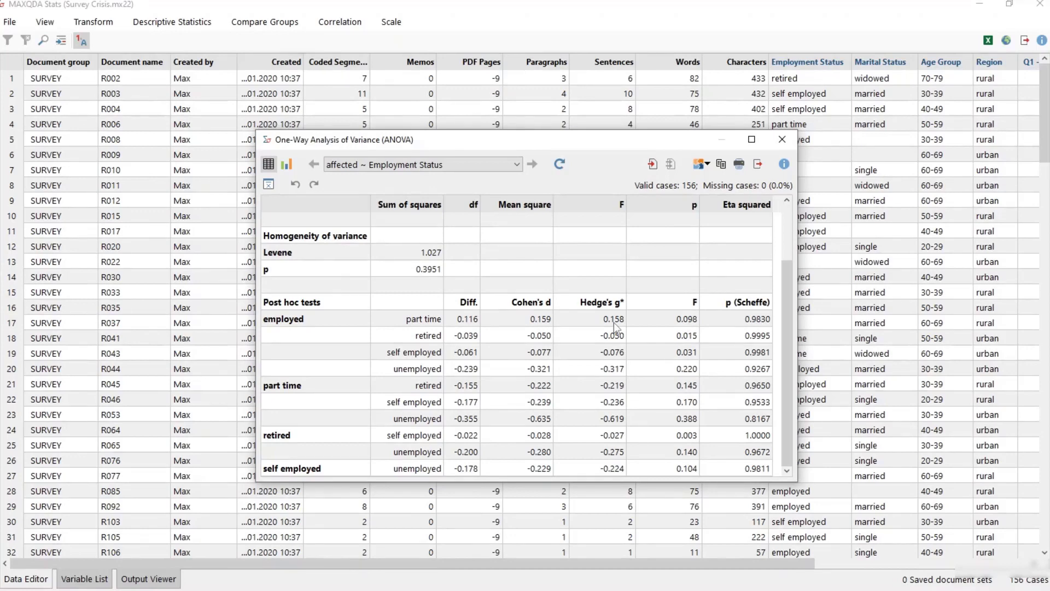
pyautogui.scroll(3, 614, 322)
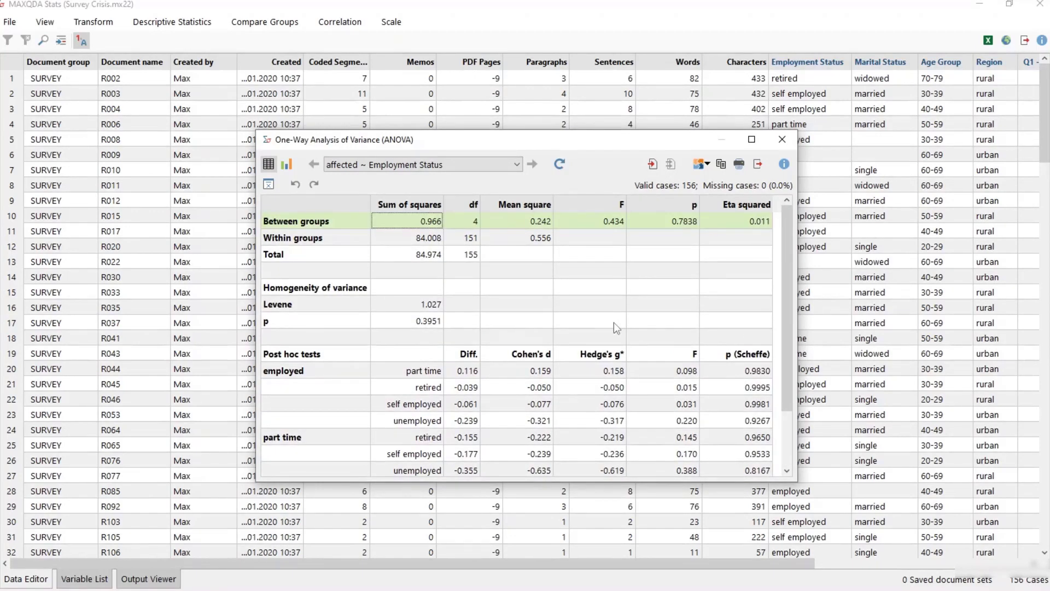
pyautogui.click(786, 145)
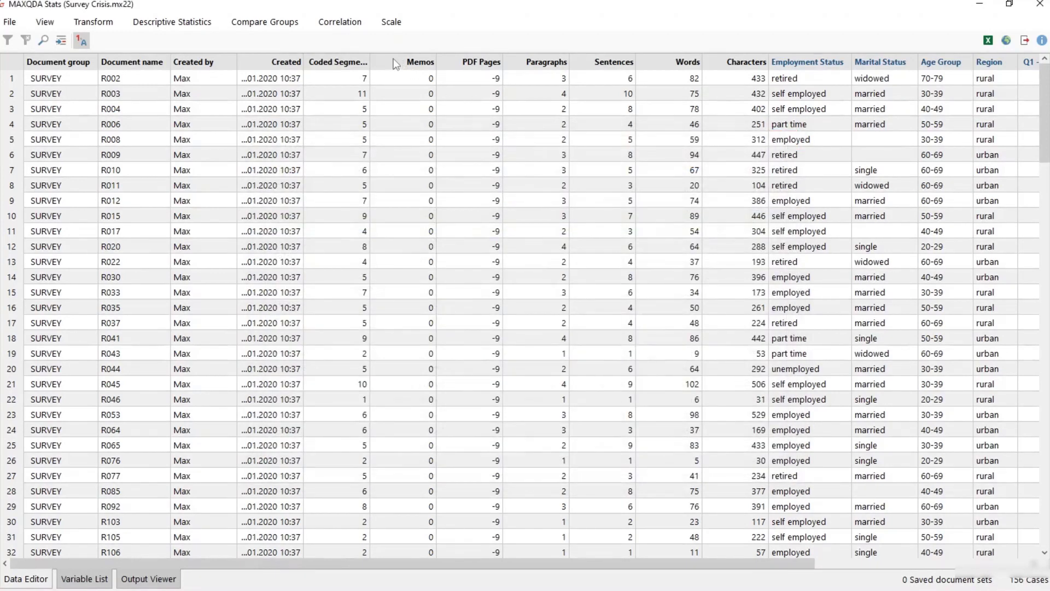
# Run a Spearman's rho correlation between Q1 - Job Security Scale and affected.
pyautogui.click(338, 25)
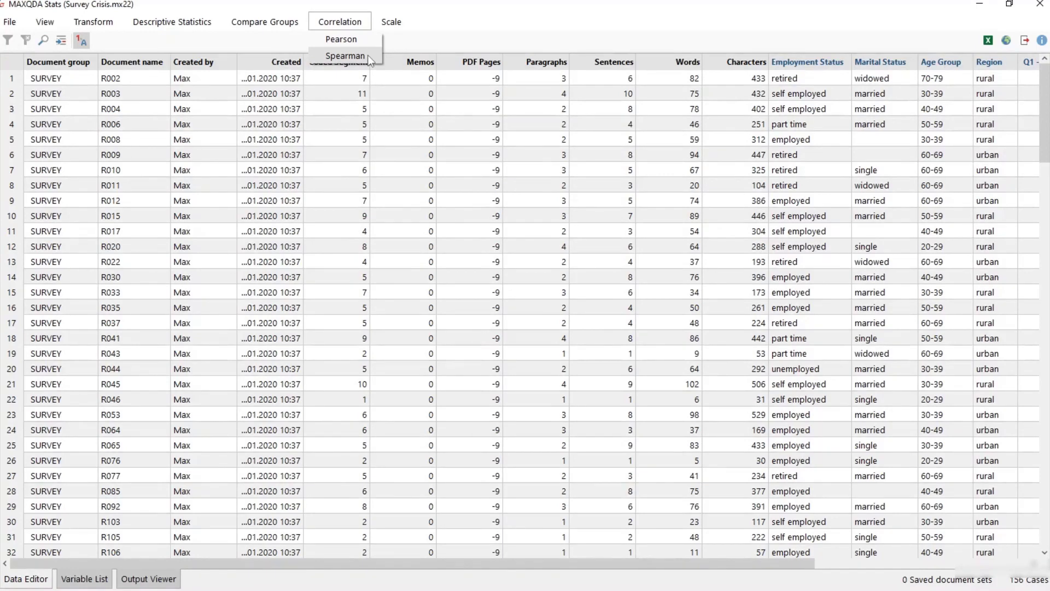
pyautogui.click(345, 56)
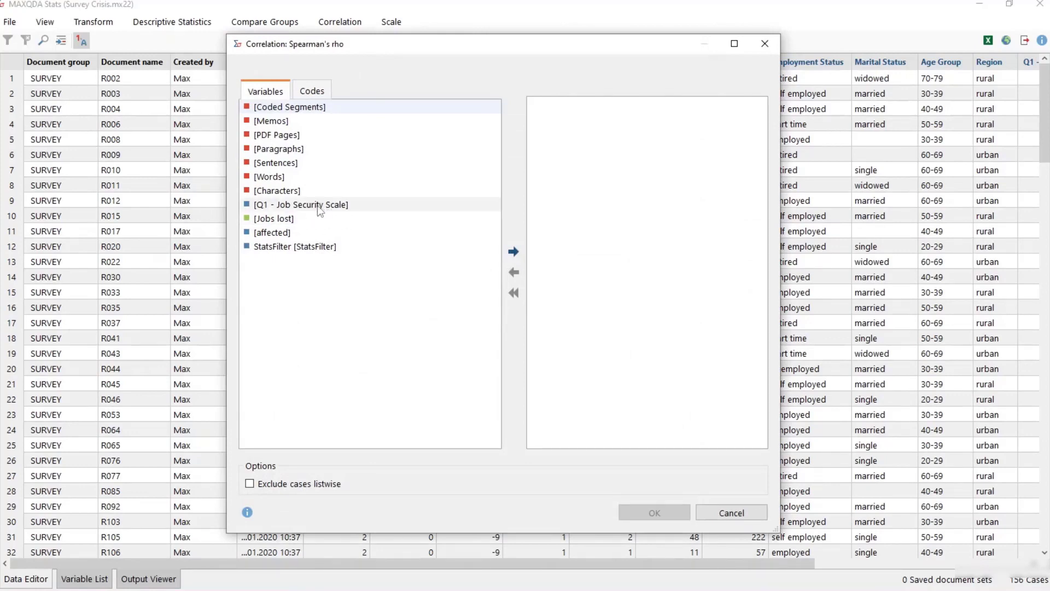
pyautogui.moveTo(317, 205); pyautogui.dragTo(634, 140)
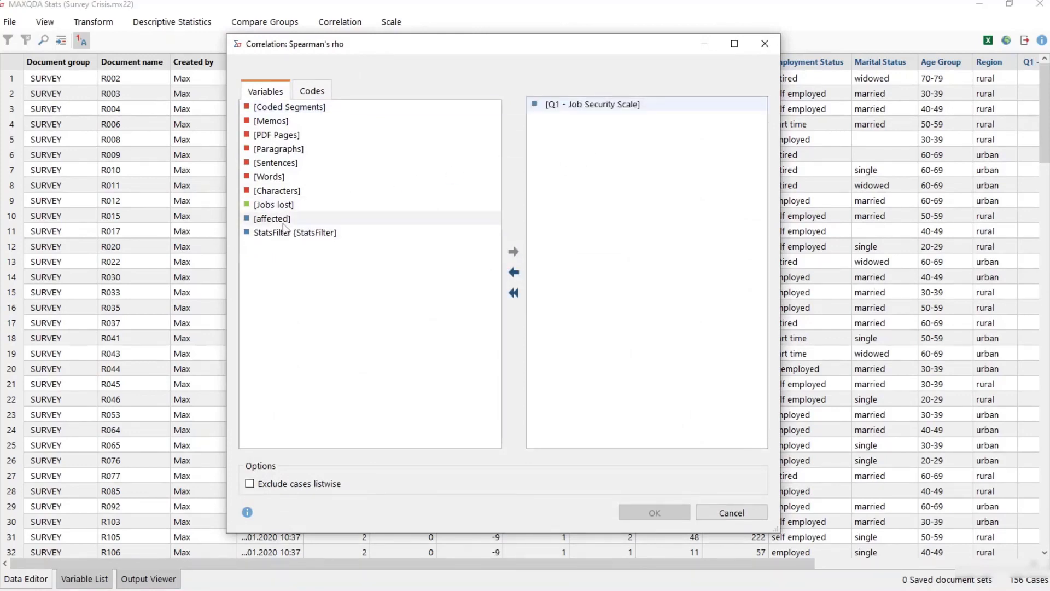
pyautogui.moveTo(288, 221); pyautogui.dragTo(611, 208)
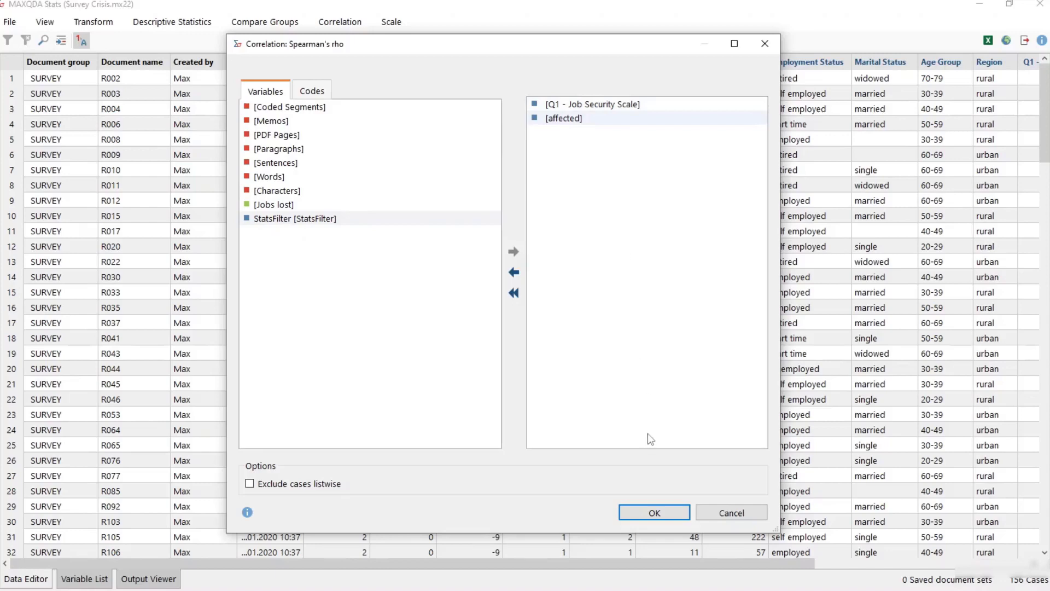
pyautogui.click(655, 513)
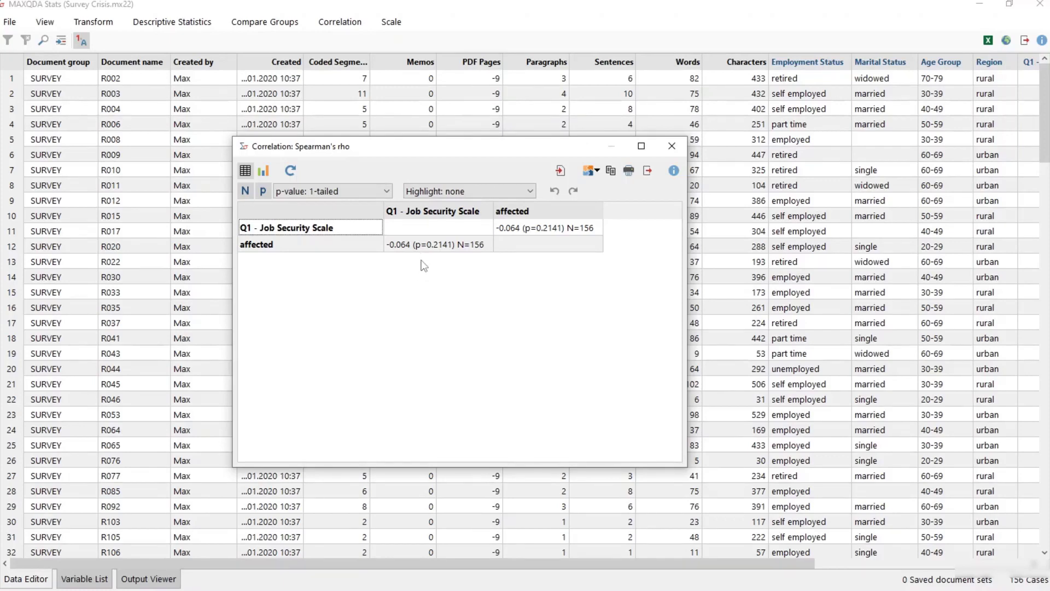
# Hide the case numbers and p-values in the correlation table and set highlighting to by correlation.
pyautogui.click(245, 193)
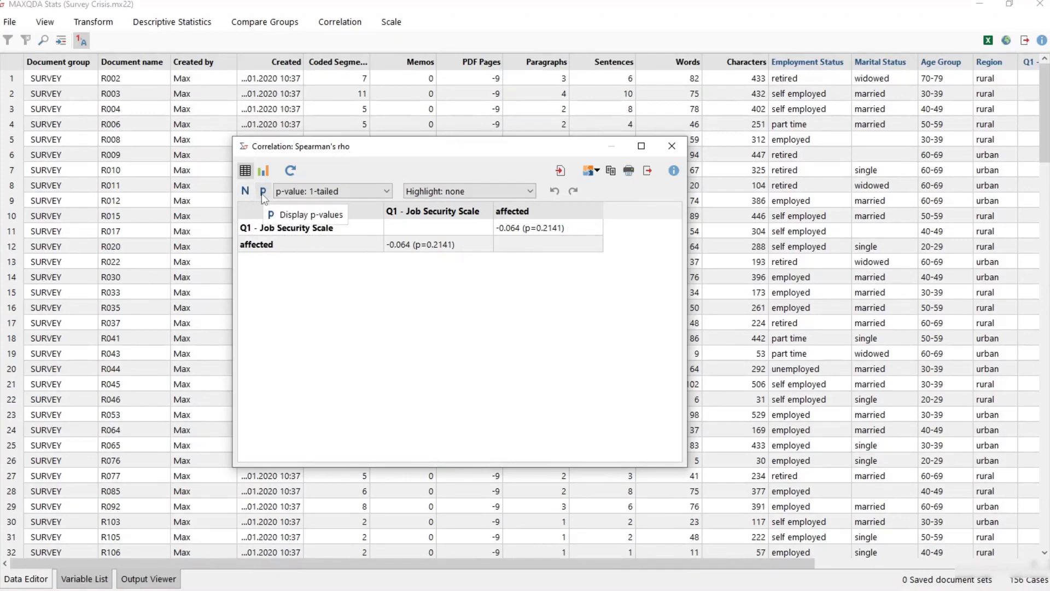
pyautogui.click(263, 191)
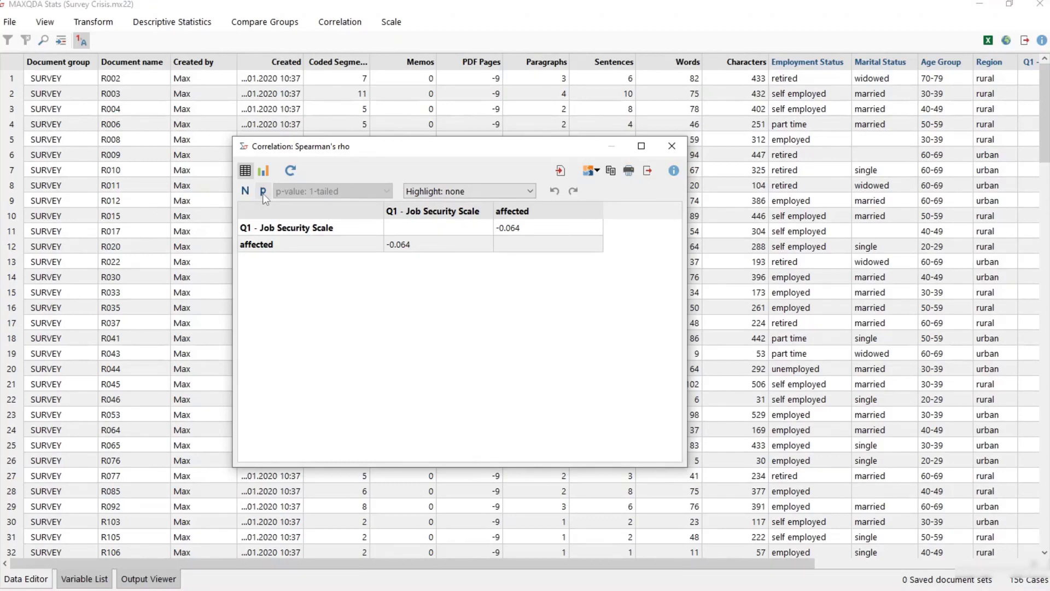
pyautogui.click(476, 191)
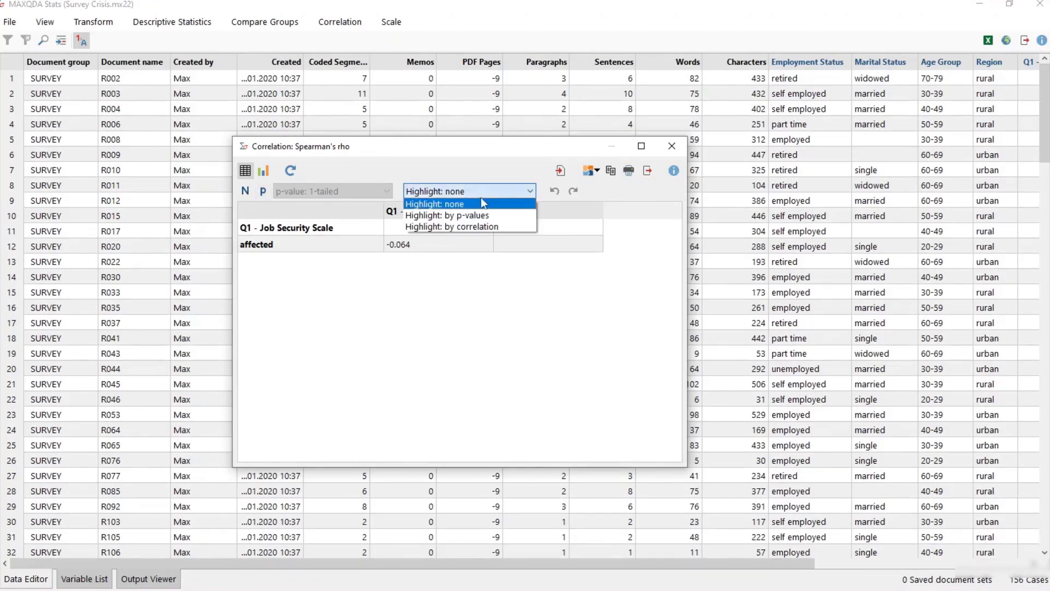
pyautogui.click(505, 228)
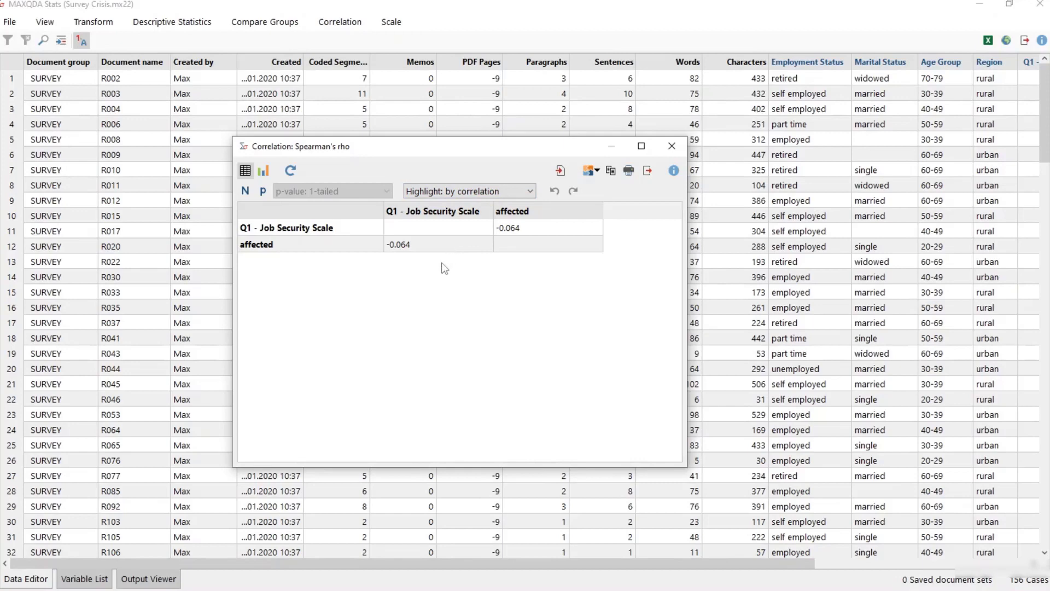
# Show the correlation's scatter plot, inspect the cases behind individual points and view the options available for a selected point.
pyautogui.click(265, 176)
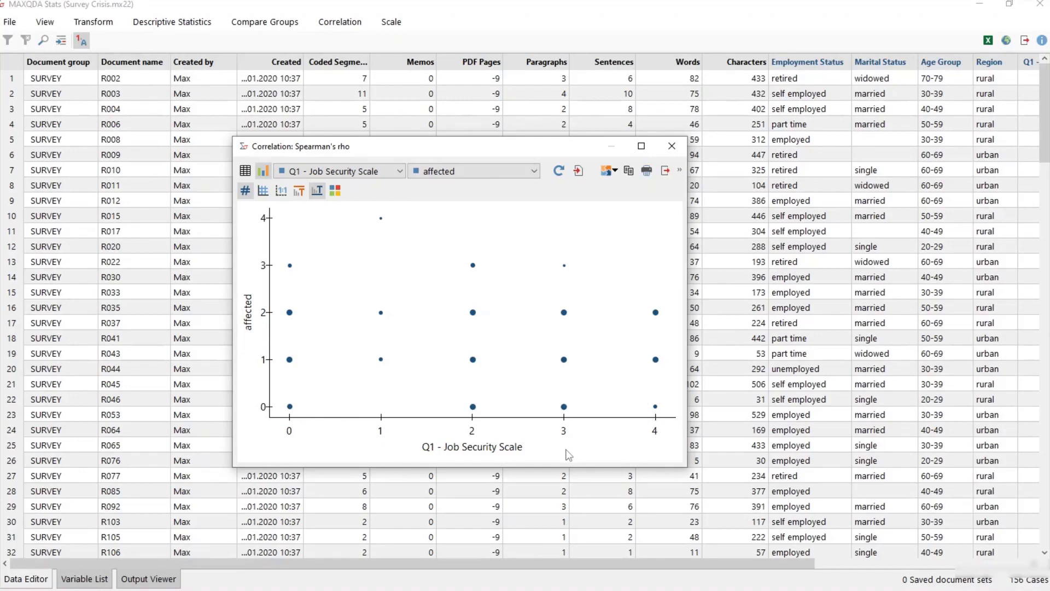
pyautogui.moveTo(290, 411)
pyautogui.moveTo(381, 220)
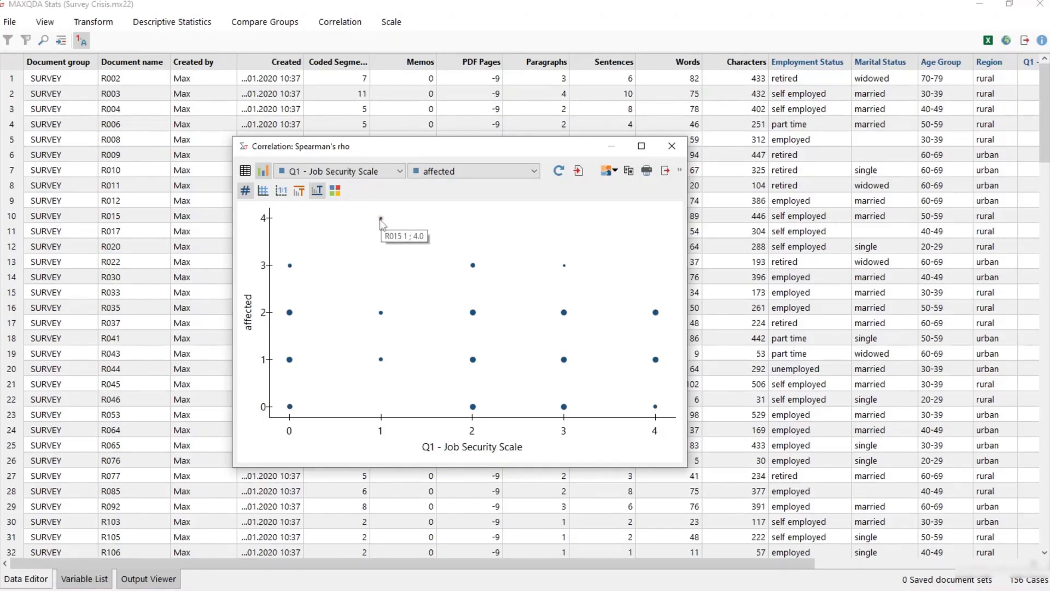
pyautogui.click(473, 267)
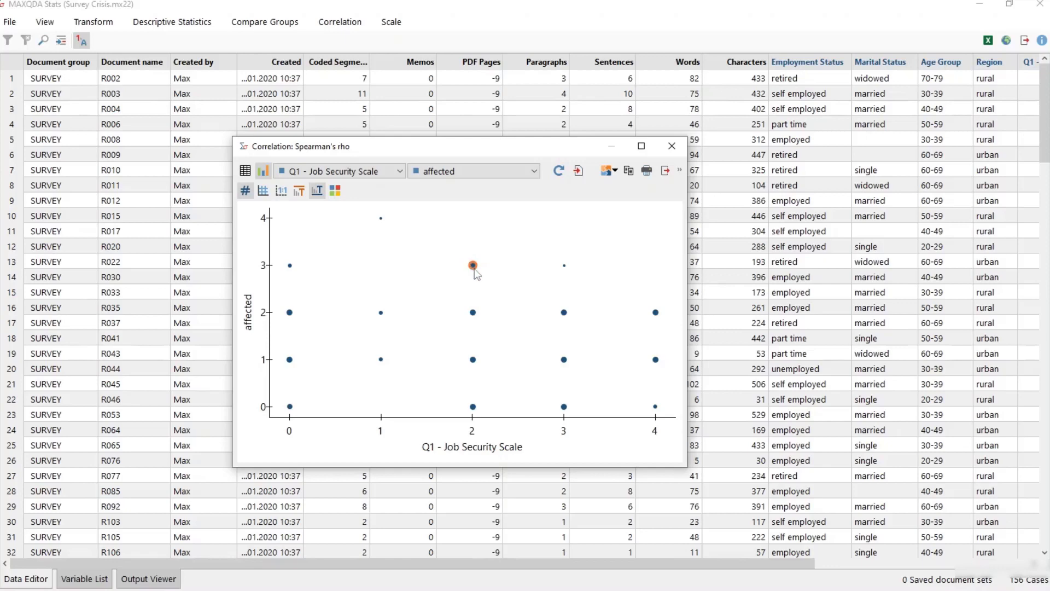
pyautogui.rightClick(474, 267)
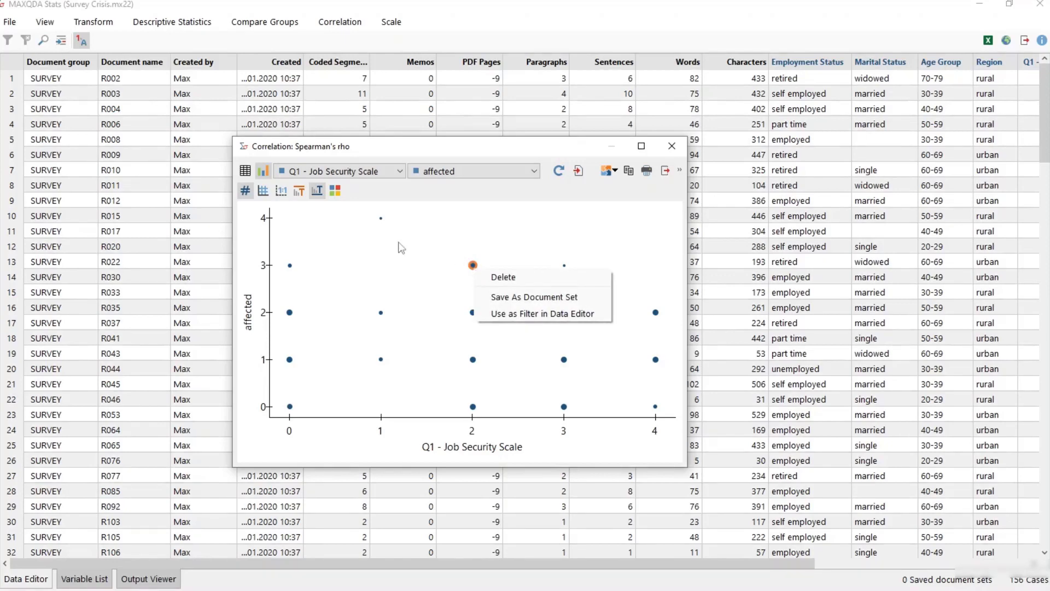
# Save the scatter plot point at Job Security 0 and affected 3 as a document set and use it as a filter in the Data Editor.
pyautogui.click(290, 266)
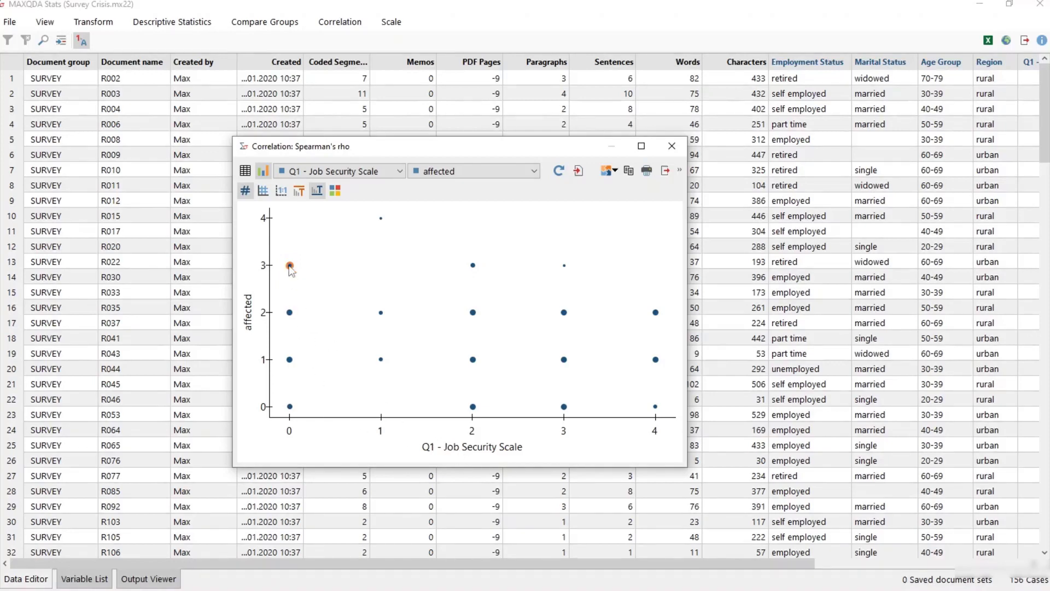
pyautogui.moveTo(290, 268)
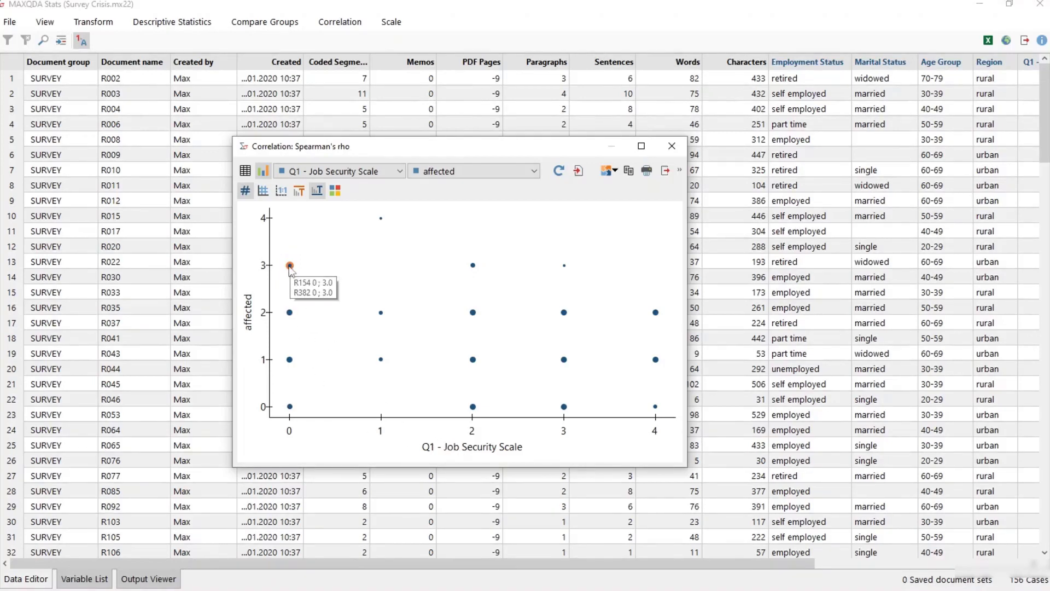
pyautogui.rightClick(290, 267)
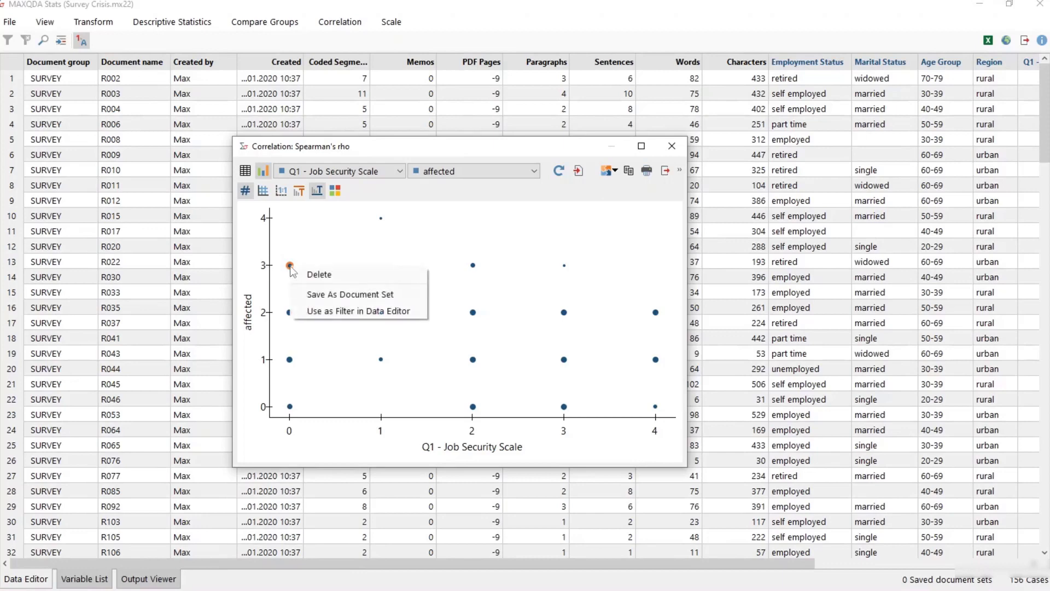
pyautogui.click(377, 295)
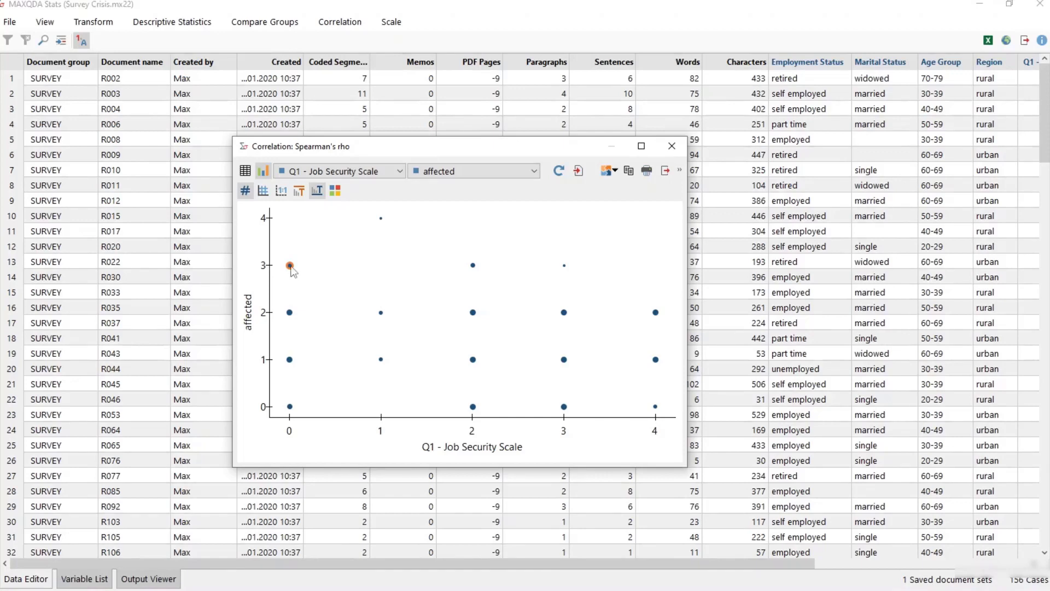
pyautogui.rightClick(291, 266)
pyautogui.click(379, 312)
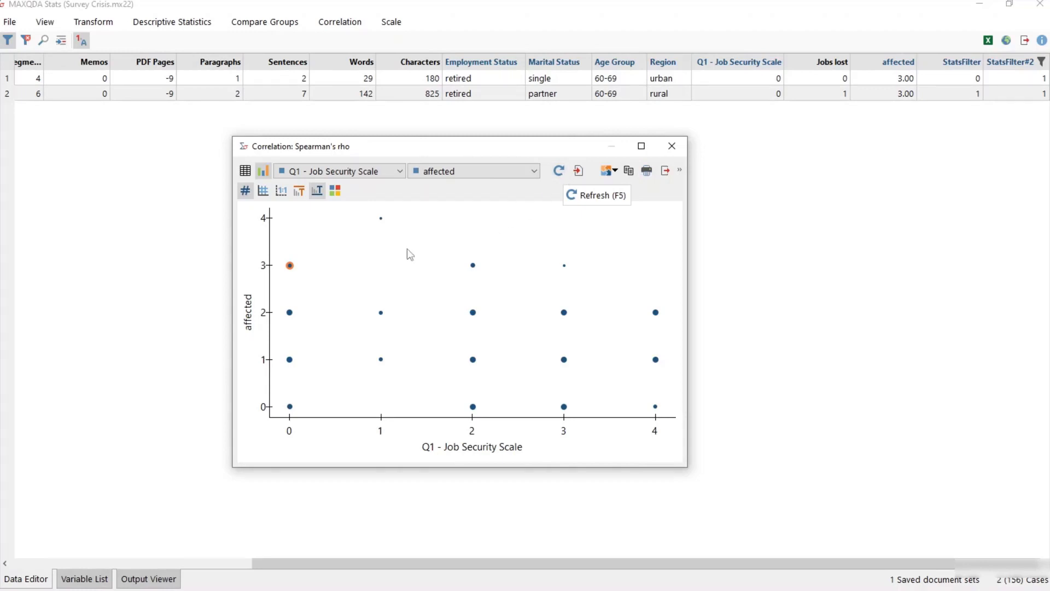
# Select the group of scatter plot points with Job Security 0 to 1 and affected 2 to 4, and close the correlation results.
pyautogui.moveTo(277, 209); pyautogui.dragTo(422, 335)
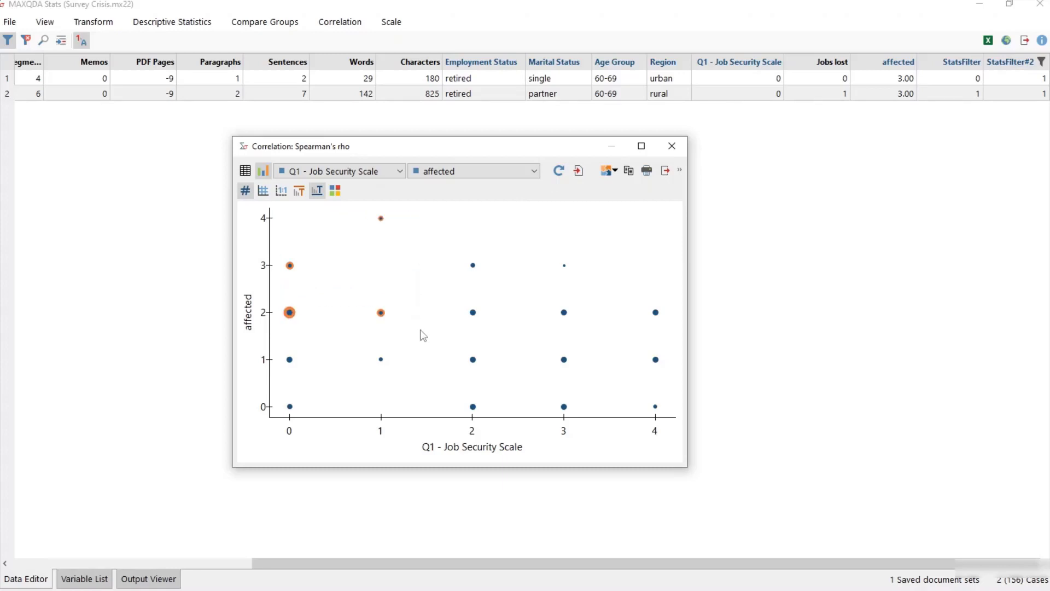
pyautogui.click(673, 150)
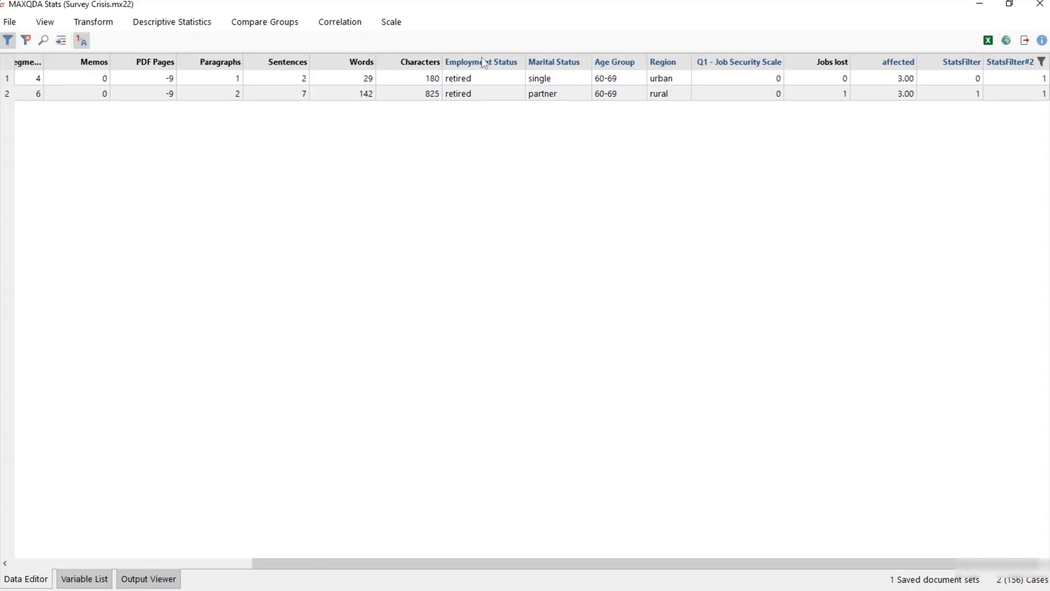
# Open the external data file Scaling-EN.sav from the Presentation files folder.
pyautogui.click(12, 22)
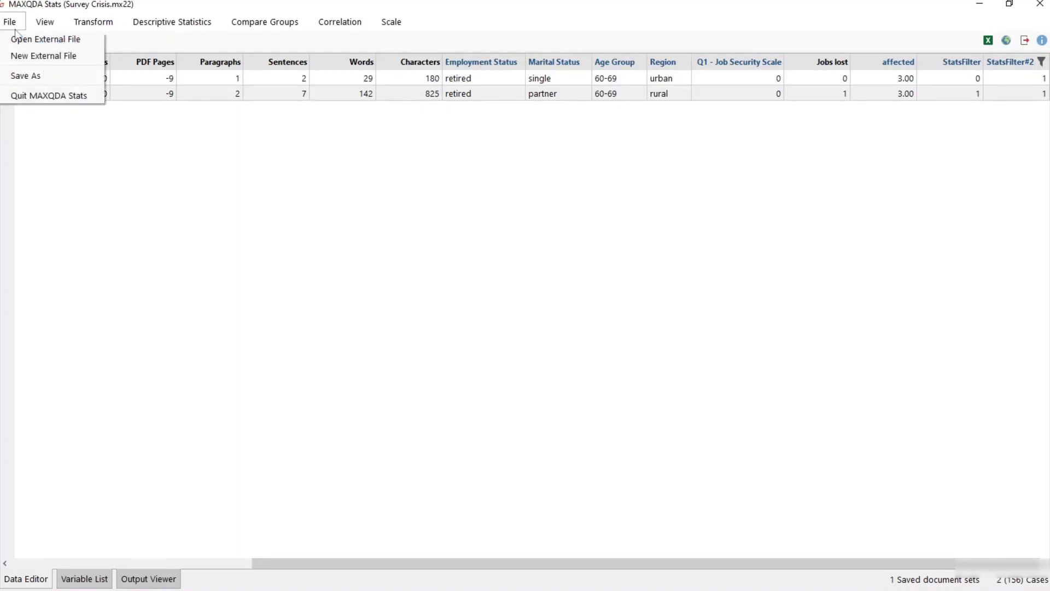
pyautogui.click(66, 42)
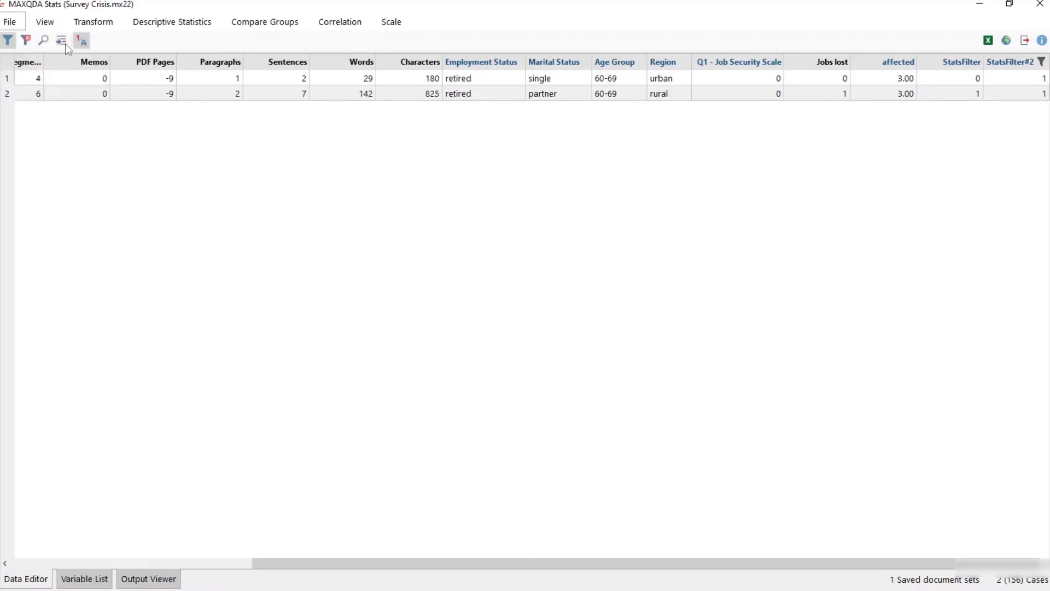
pyautogui.click(586, 350)
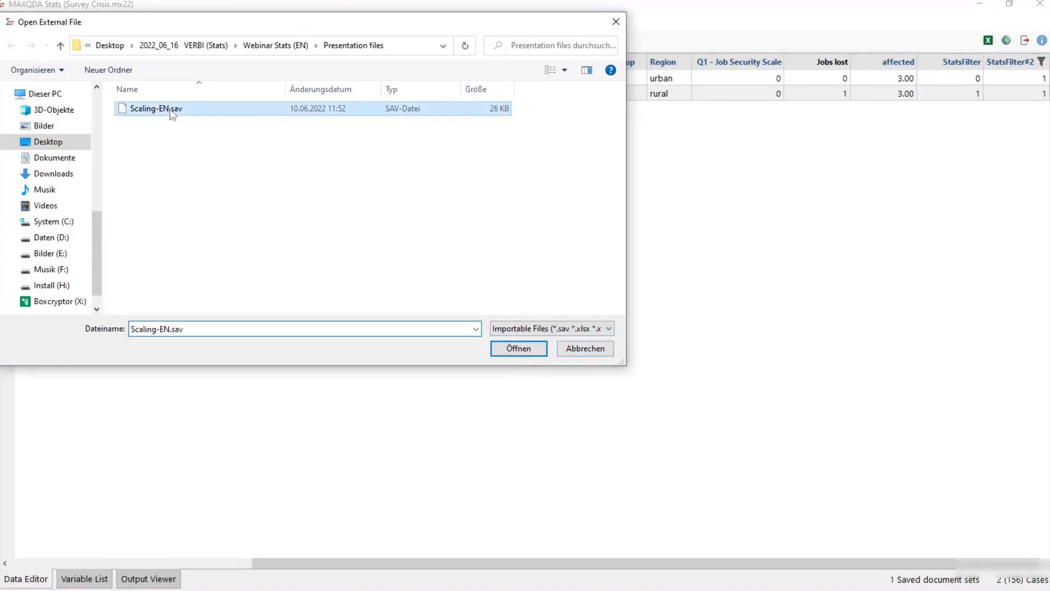
pyautogui.doubleClick(172, 109)
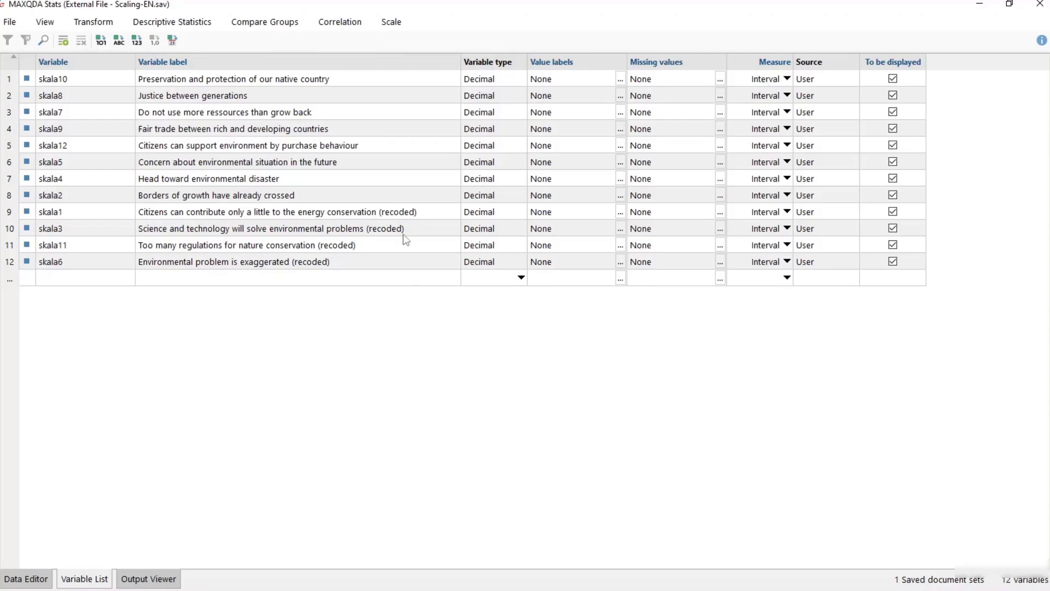
# View the scale items' values in the Data Editor and examine their variable labels in the Variable List.
pyautogui.click(27, 580)
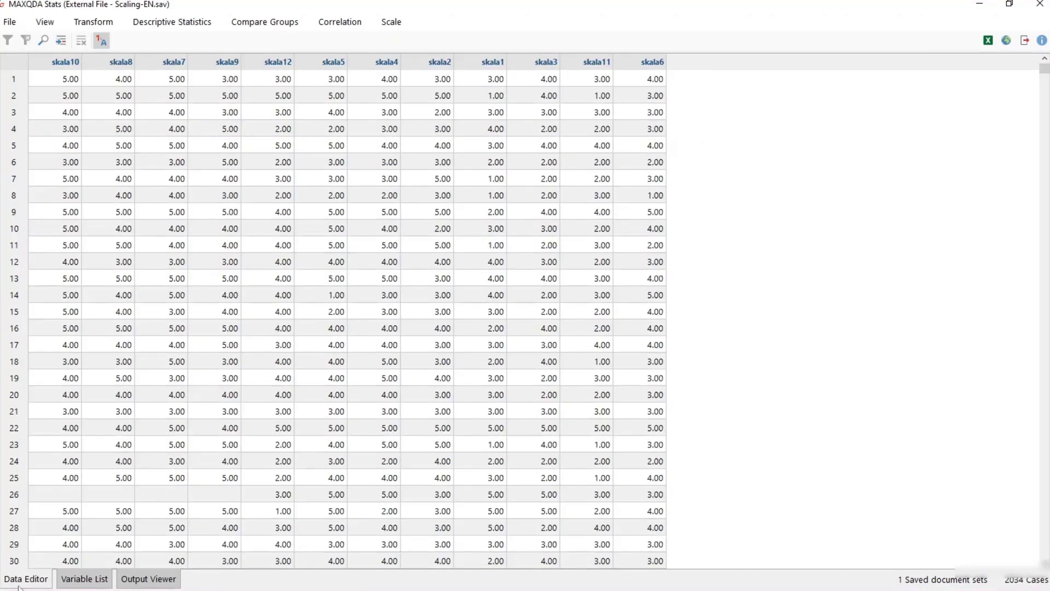
pyautogui.click(80, 581)
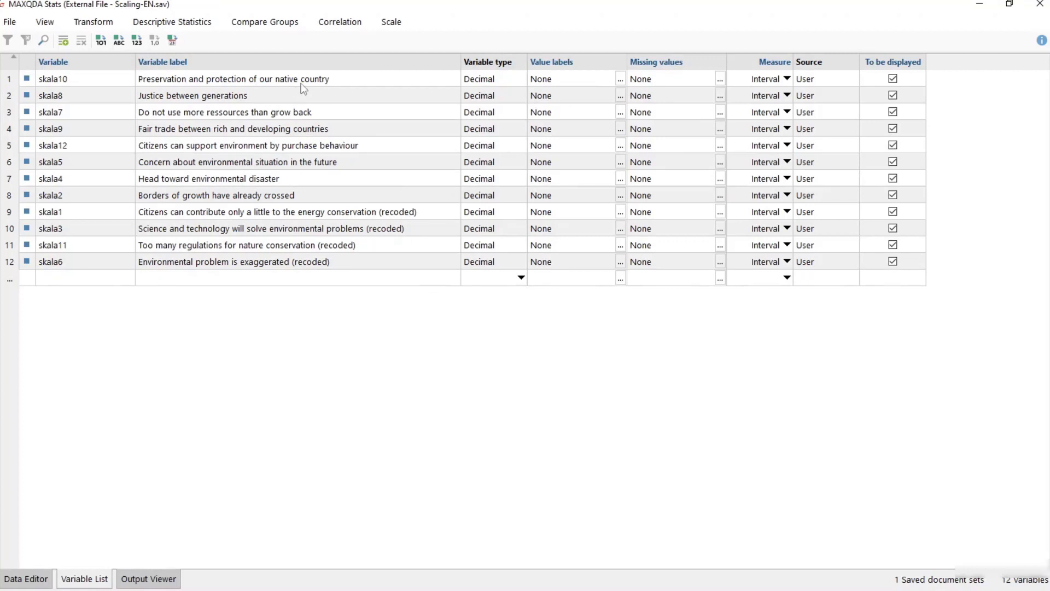
pyautogui.click(239, 101)
pyautogui.click(325, 113)
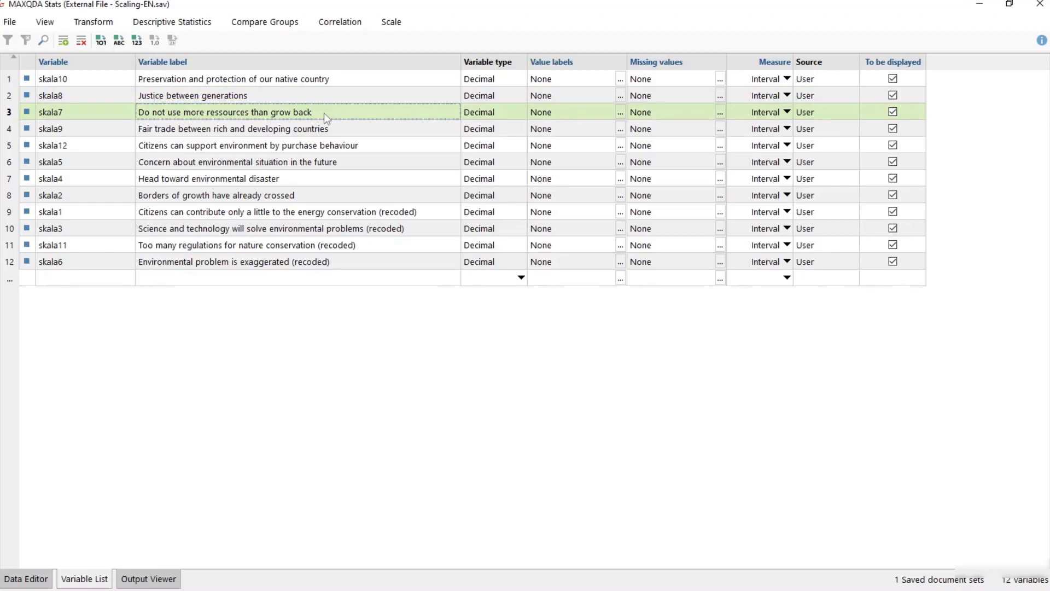
pyautogui.click(328, 130)
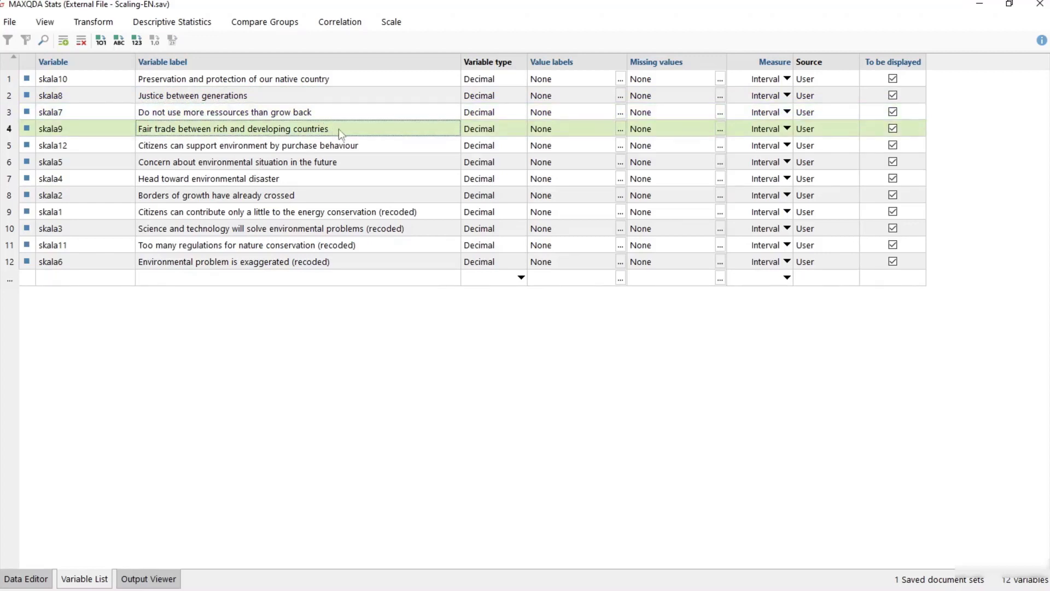
# Run a reliability analysis (Cronbach's Alpha) on all the scale items and widen the results table's Item column to show the full labels.
pyautogui.click(399, 27)
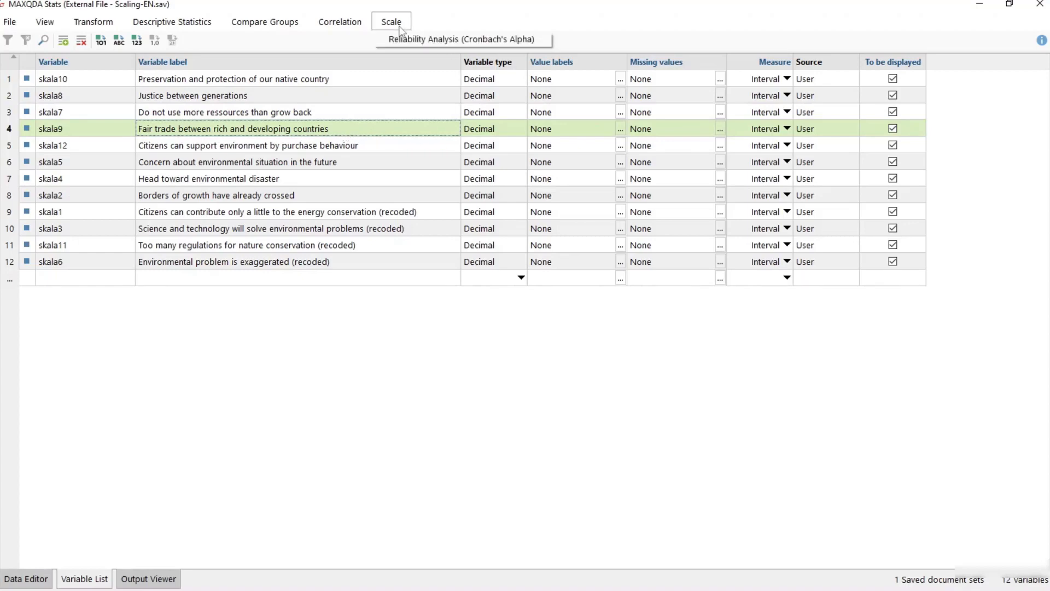
pyautogui.click(446, 42)
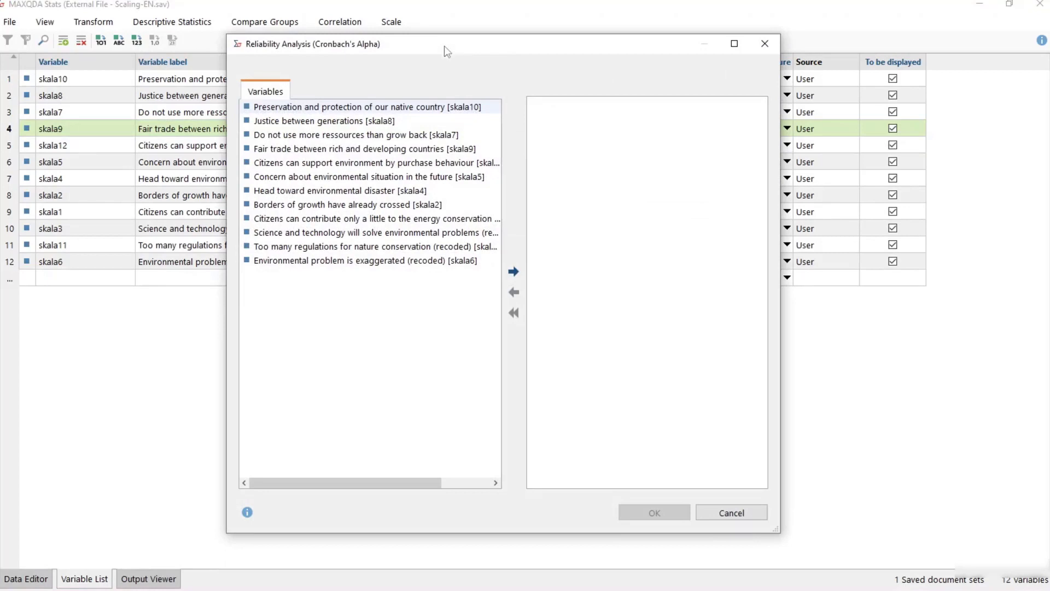
pyautogui.keyDown('shift'); pyautogui.click(354, 261); pyautogui.keyUp('shift')
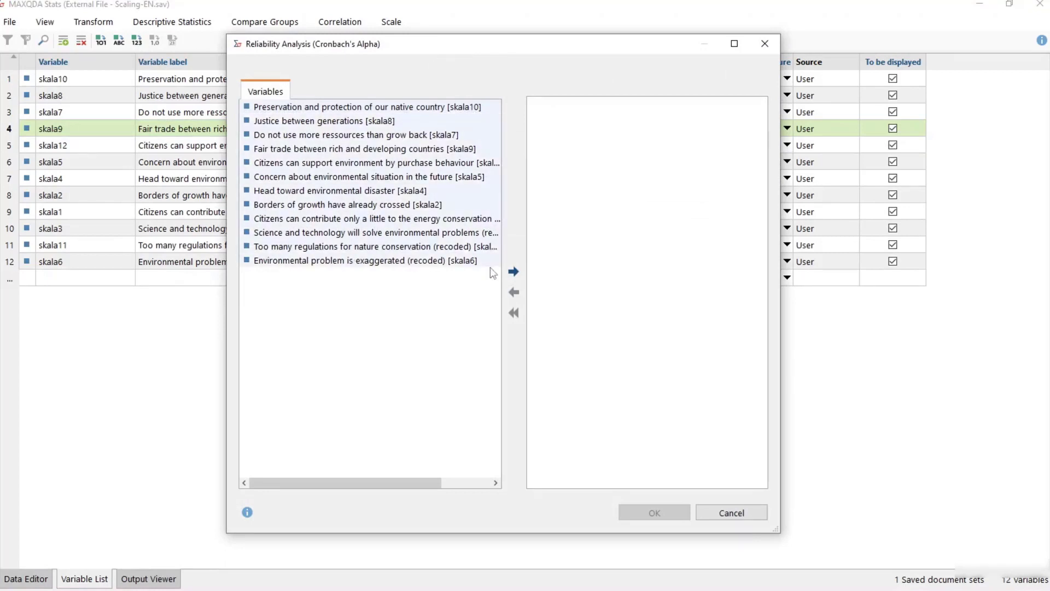
pyautogui.click(513, 272)
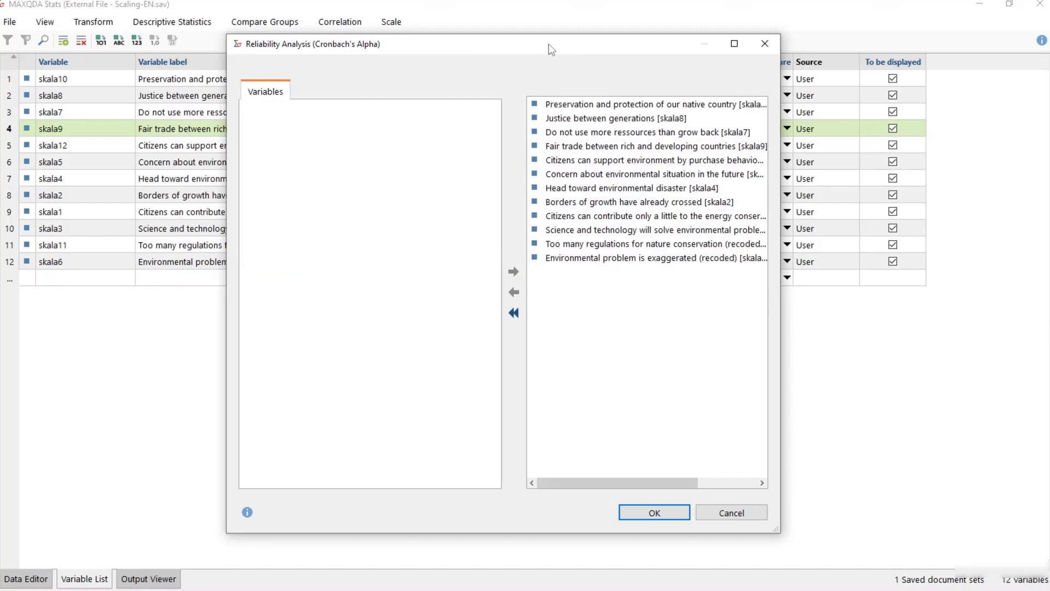
pyautogui.moveTo(549, 44); pyautogui.dragTo(555, 58)
pyautogui.moveTo(555, 71); pyautogui.dragTo(545, 42)
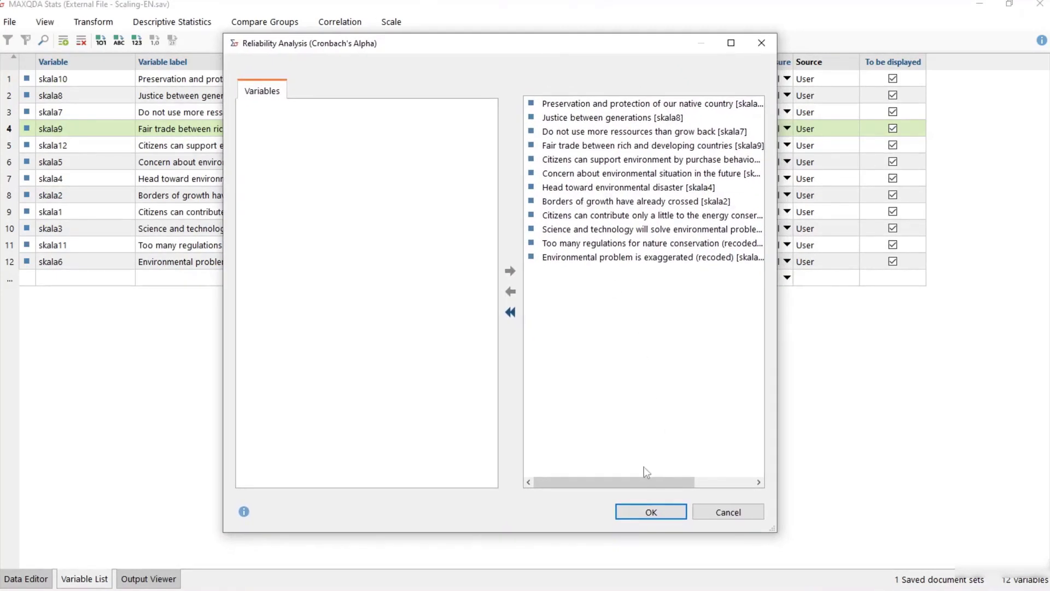
pyautogui.click(651, 512)
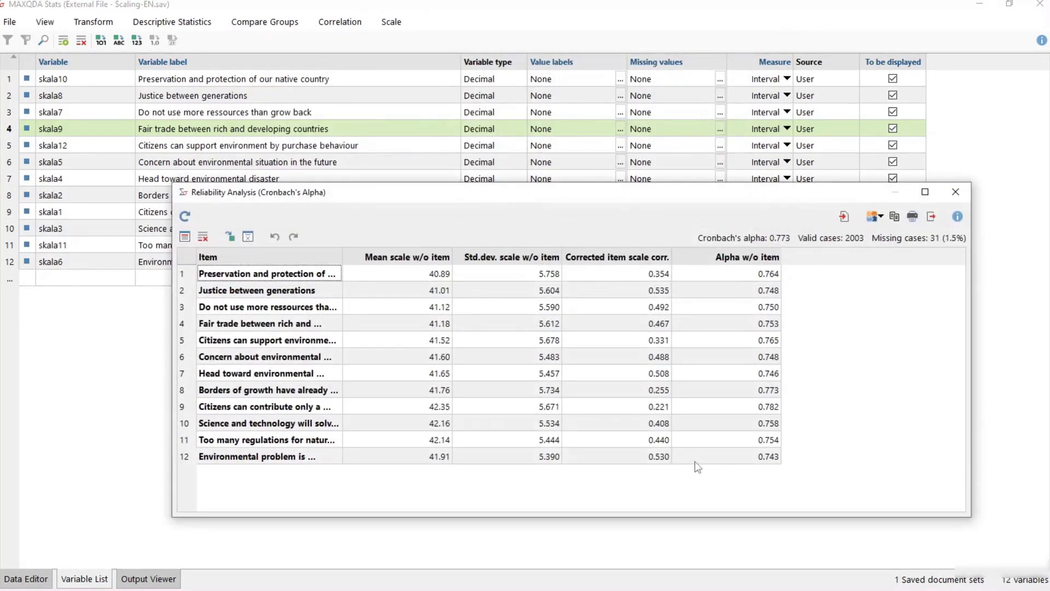
pyautogui.moveTo(343, 265); pyautogui.dragTo(490, 270)
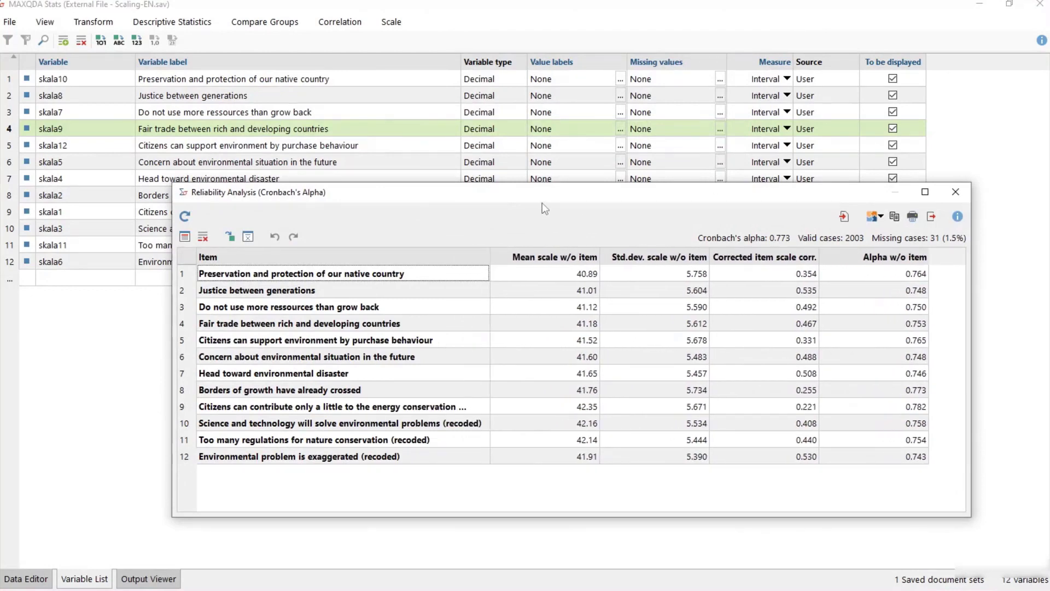
# Highlight the item that weakens the scale and remove "Citizens can contribute only a little to the energy conservation (recoded)" from the reliability analysis.
pyautogui.moveTo(542, 203); pyautogui.dragTo(516, 132)
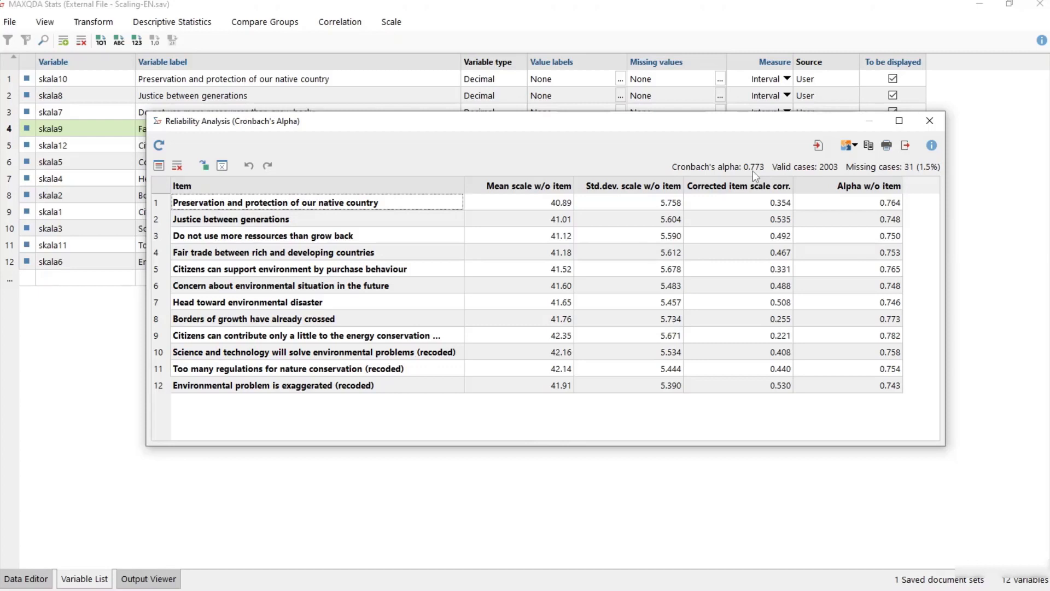
pyautogui.click(159, 166)
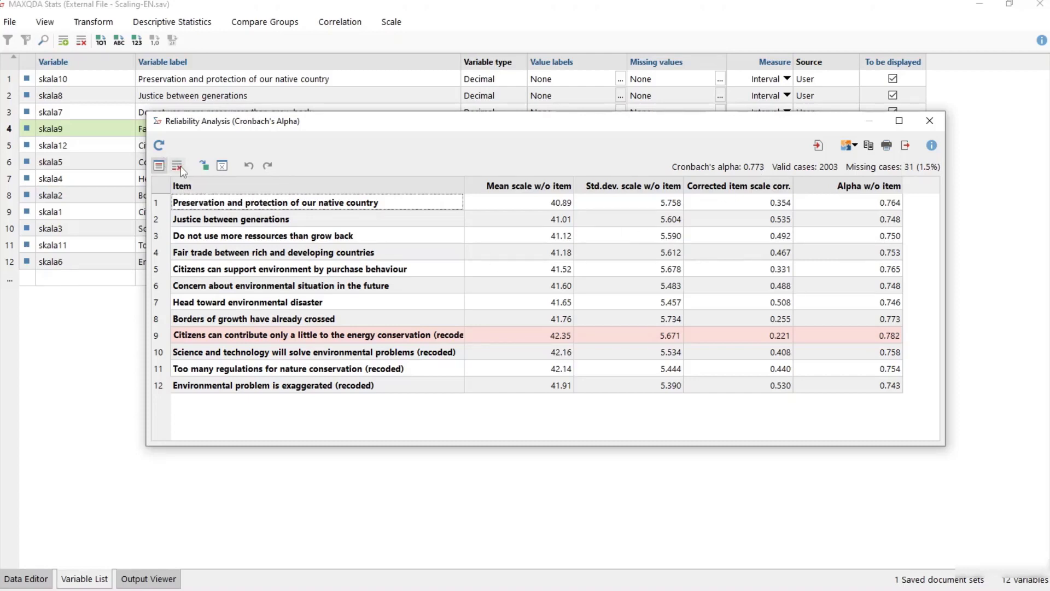
pyautogui.click(207, 339)
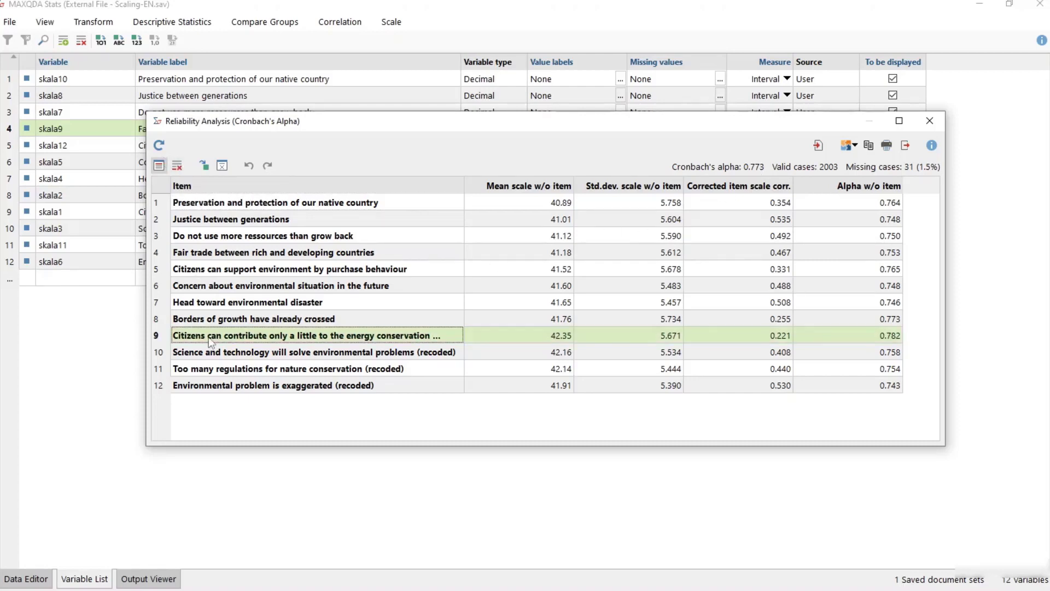
pyautogui.click(177, 167)
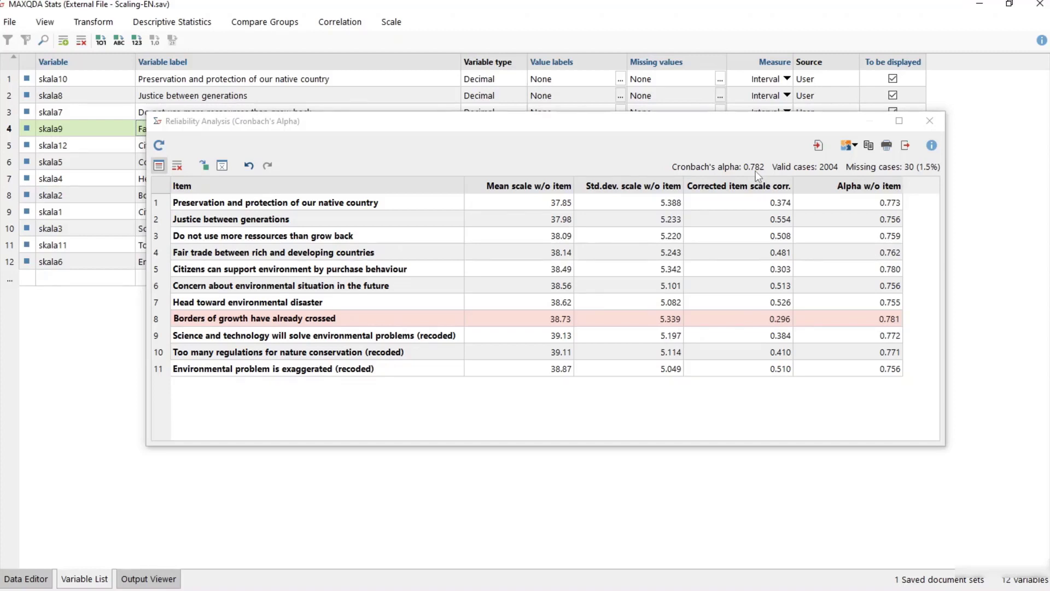
pyautogui.click(236, 124)
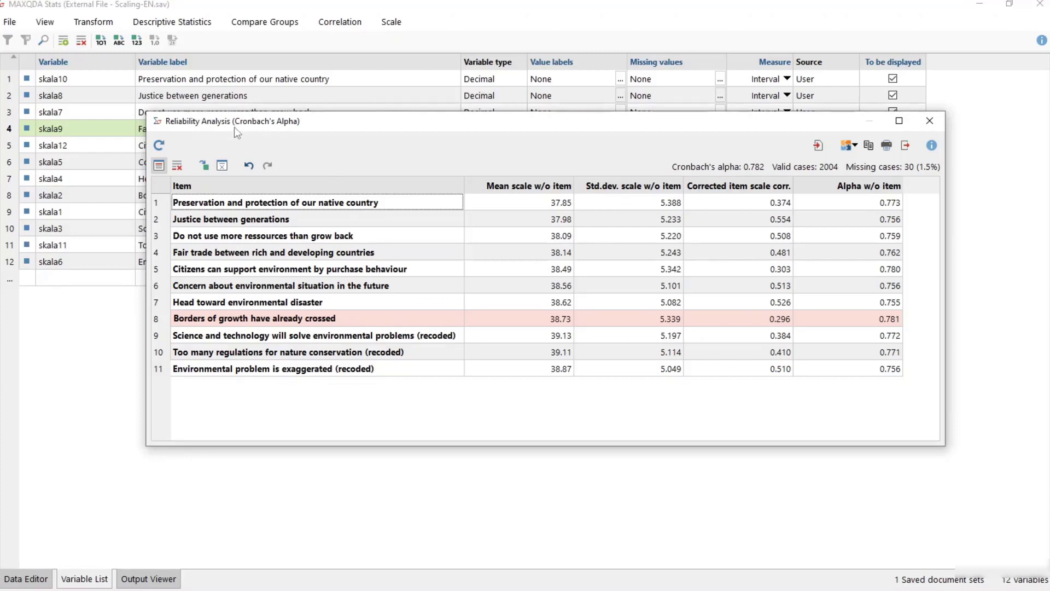
# Build the scale from the remaining items as a new variable named "attitude towards environment", computed as the mean.
pyautogui.click(205, 167)
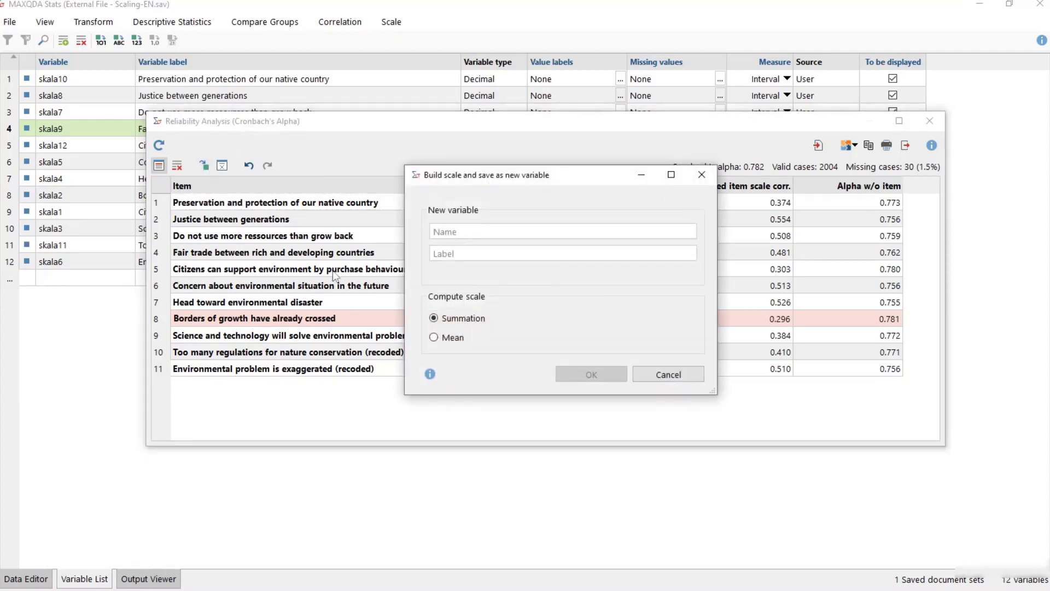
pyautogui.write('atti')
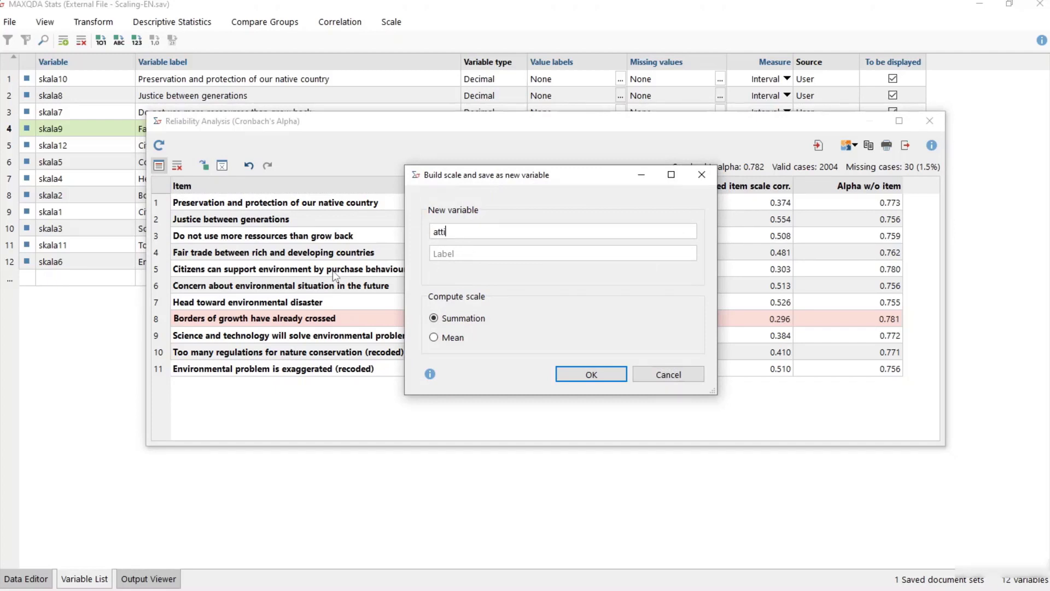
pyautogui.write('tude towards environment')
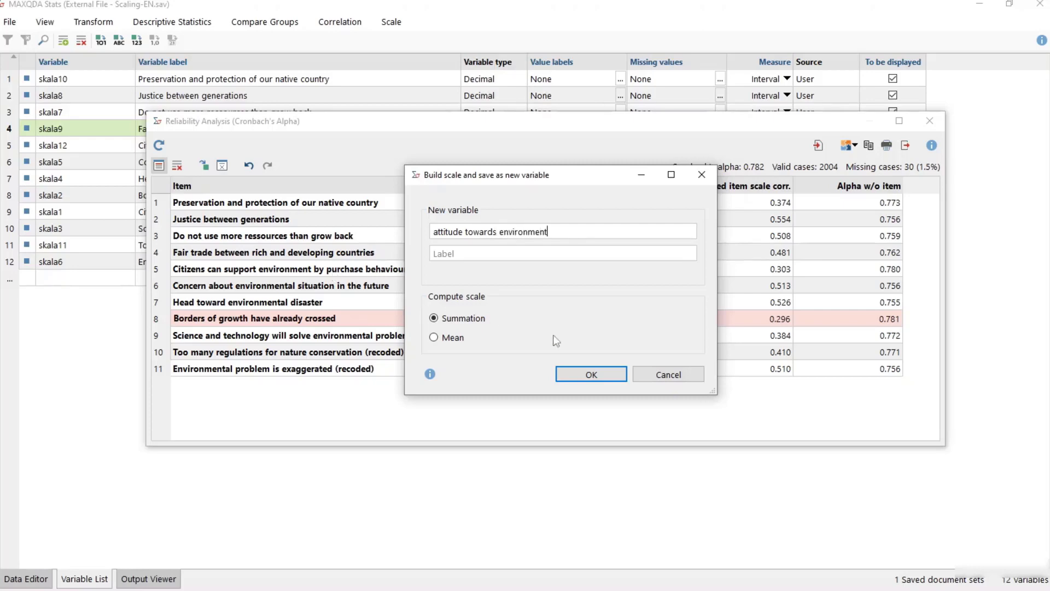
pyautogui.click(453, 338)
pyautogui.click(605, 374)
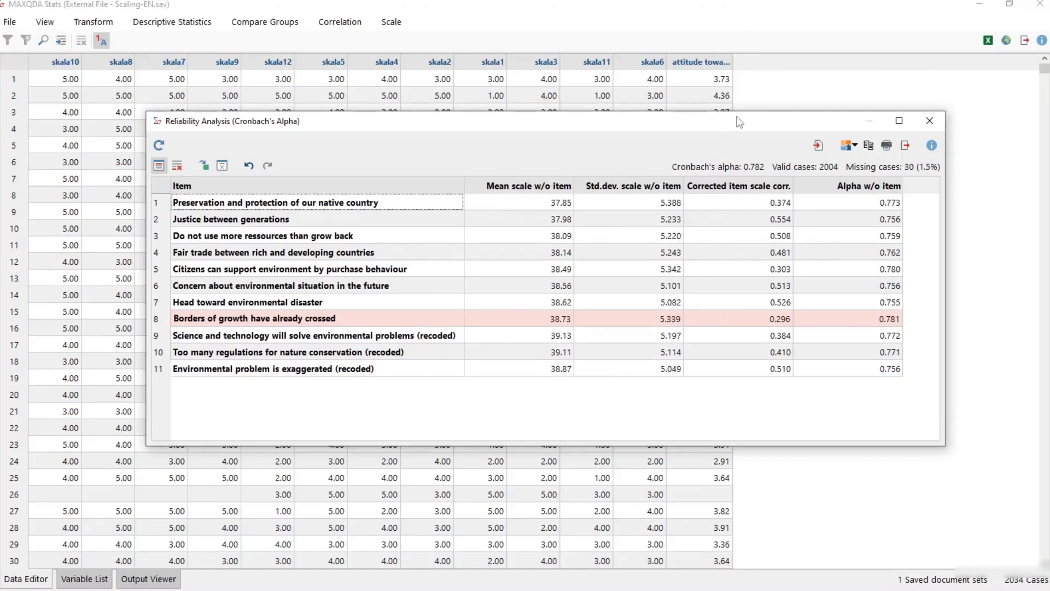
# Close the reliability results and exit MAXQDA Stats without saving the external file.
pyautogui.click(930, 121)
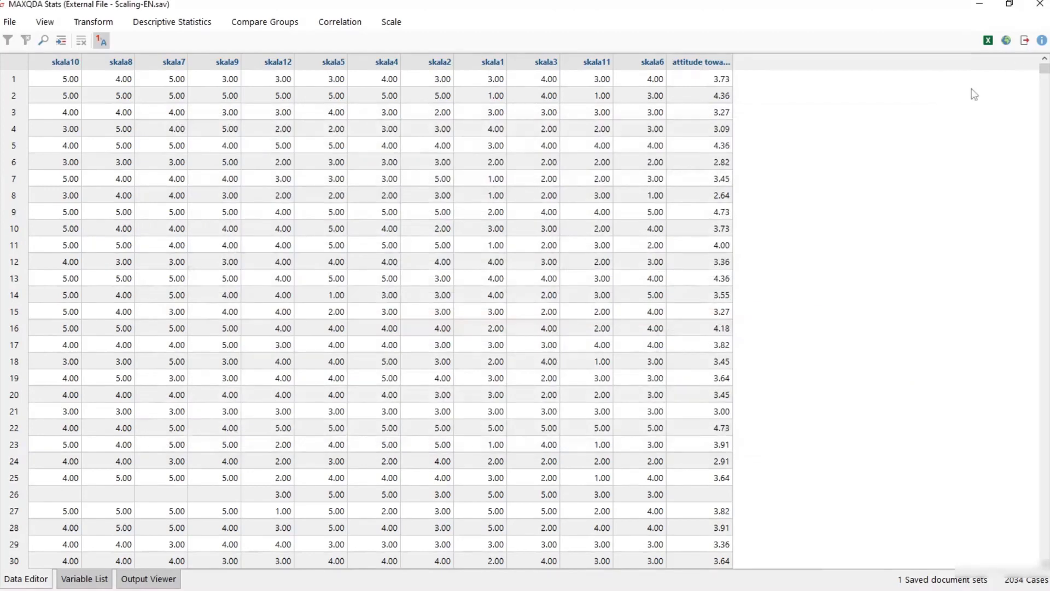
pyautogui.click(1040, 5)
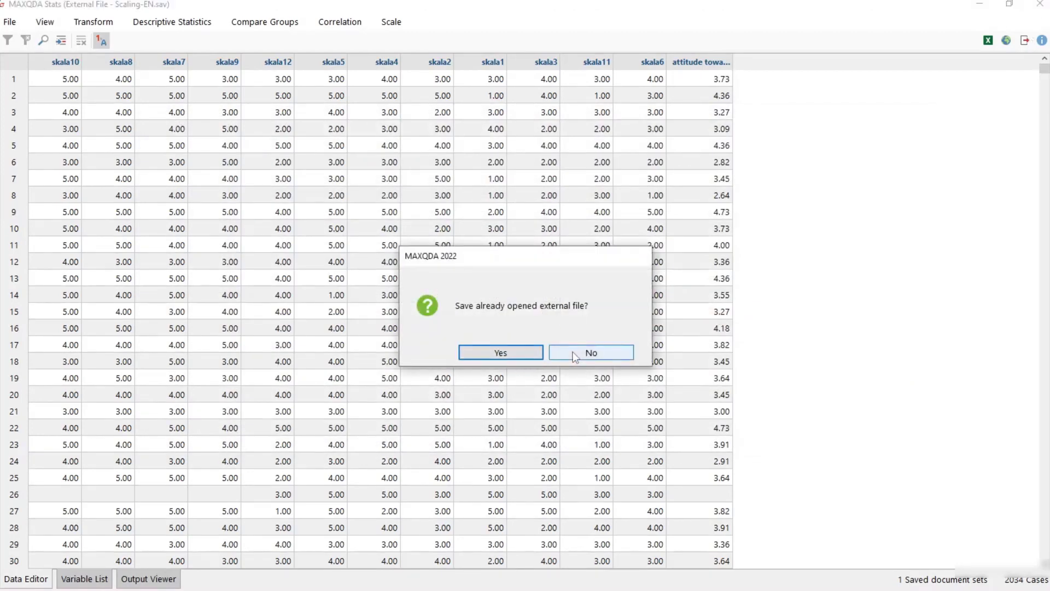
pyautogui.click(575, 357)
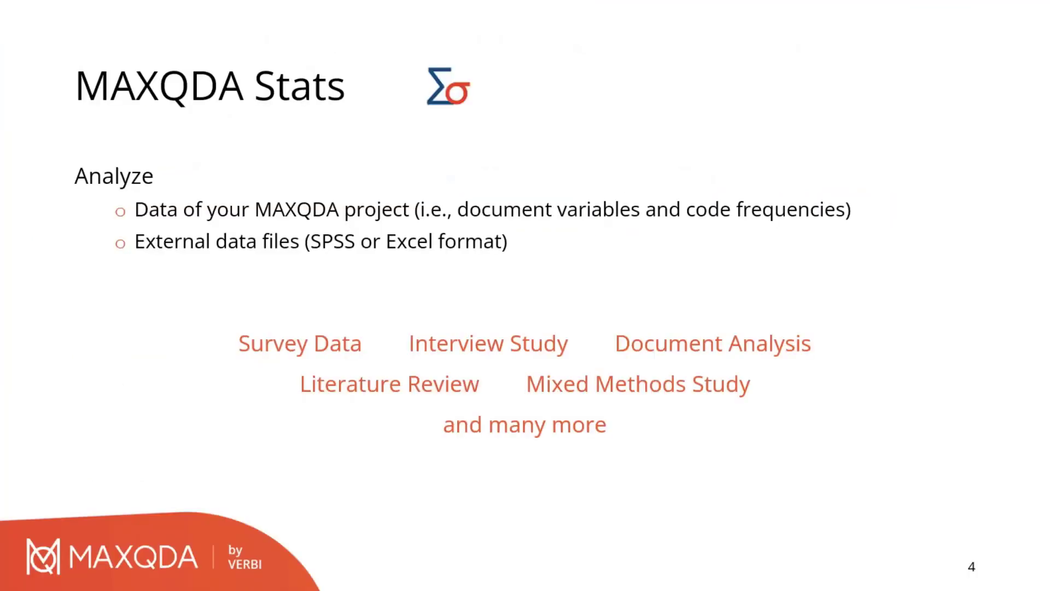
pyautogui.click(162, 327)
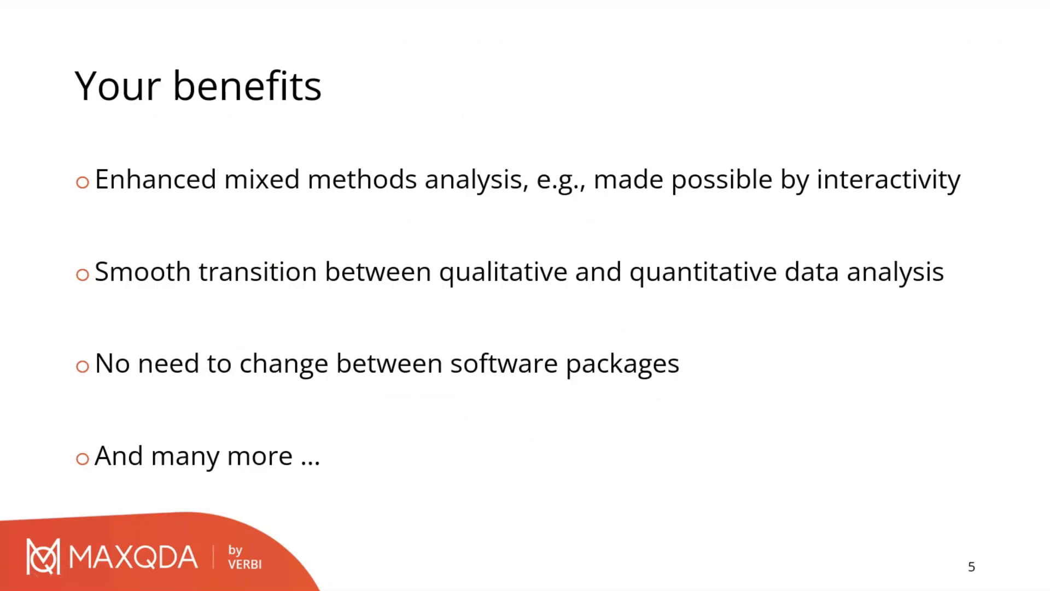
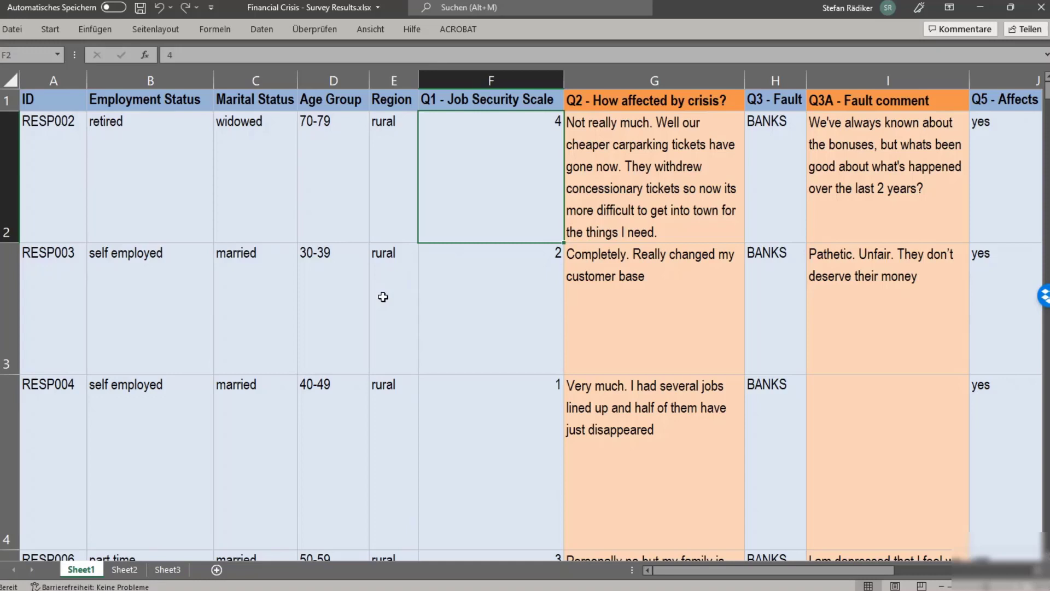
# Examine the first respondent's row and the columns from ID to "Q2 - How affected by crisis?" in the Excel survey results.
pyautogui.click(55, 191)
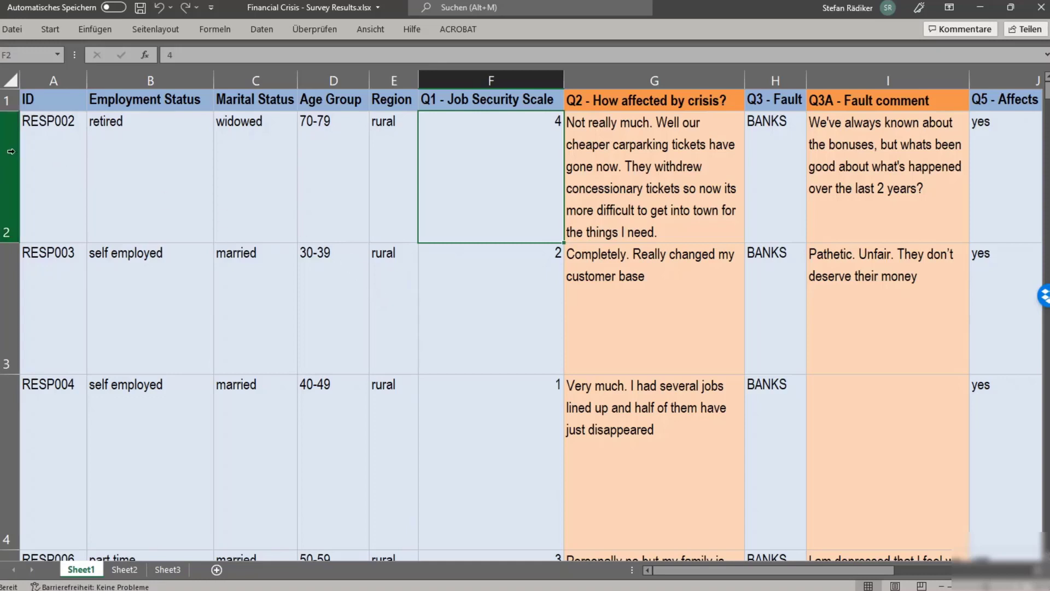
pyautogui.hotkey('shift', 'space')
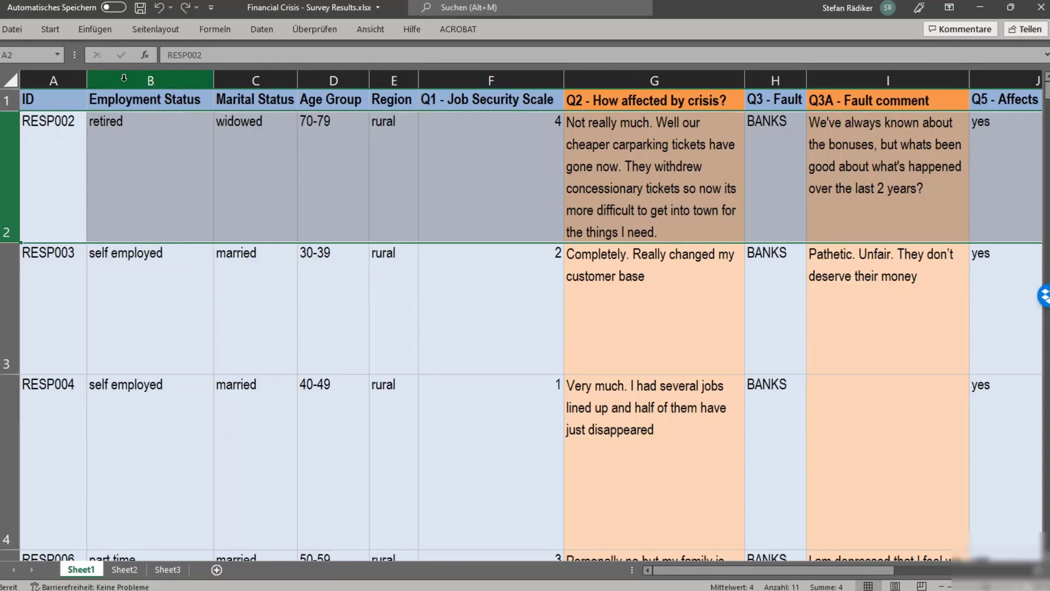
pyautogui.moveTo(62, 80); pyautogui.dragTo(609, 79)
pyautogui.click(629, 79)
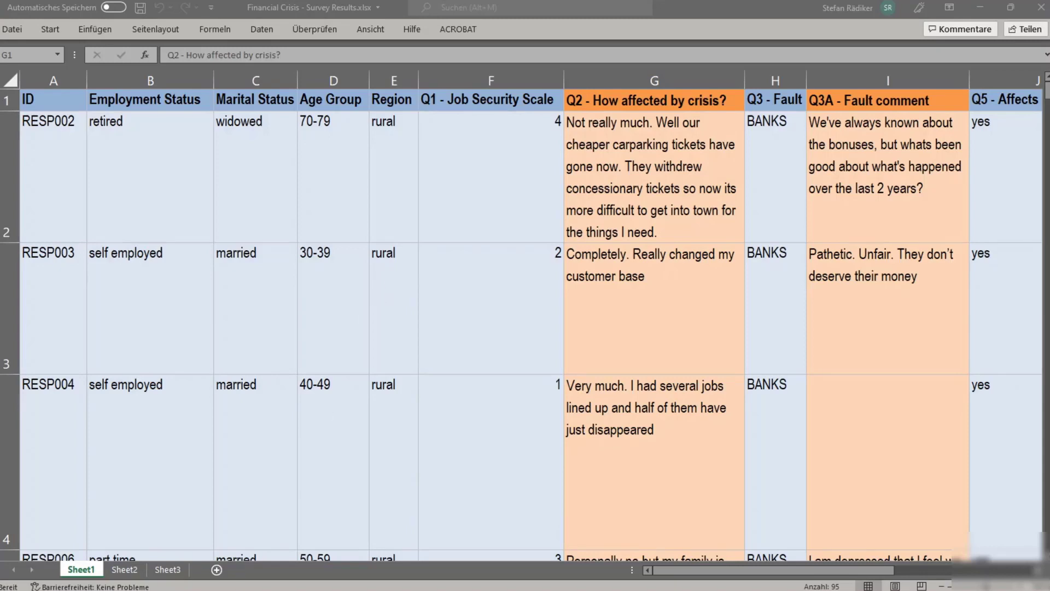
# Switch to MAXQDA and create a new project named Survey on the Desktop.
pyautogui.hotkey('alt', 'Tab')
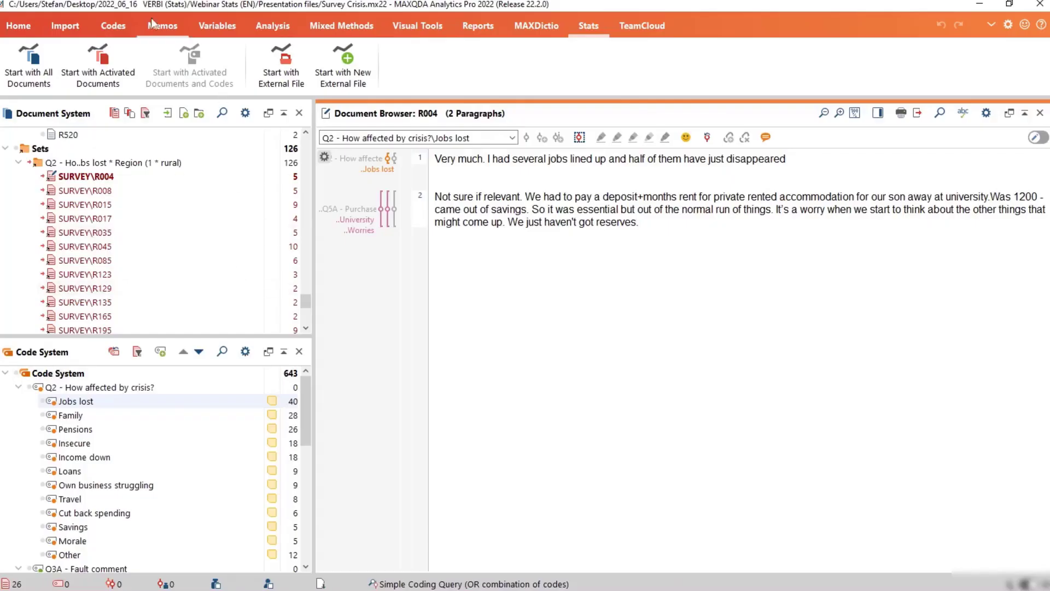
pyautogui.click(53, 32)
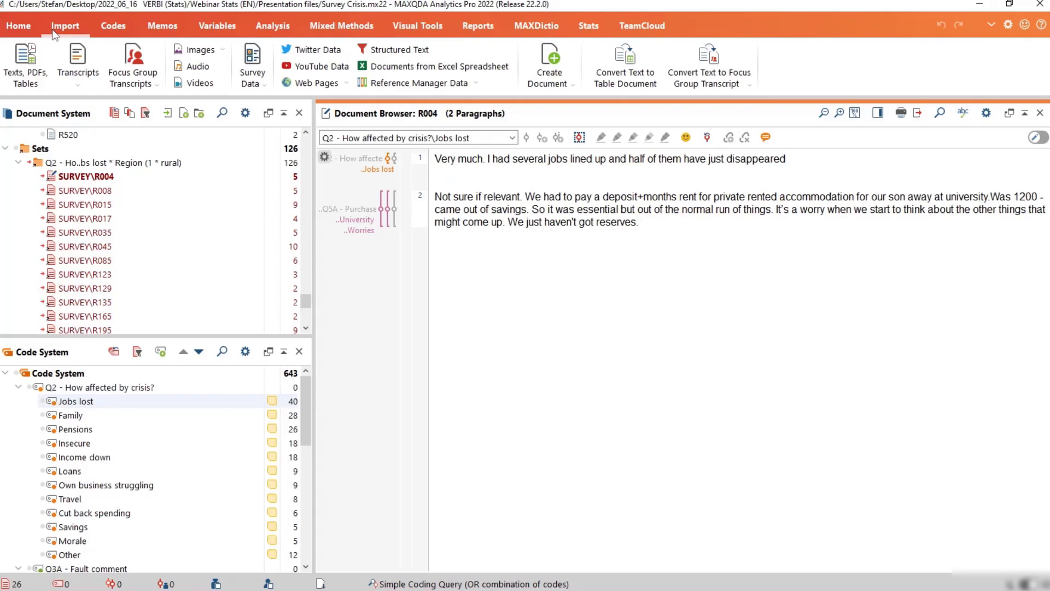
pyautogui.click(18, 25)
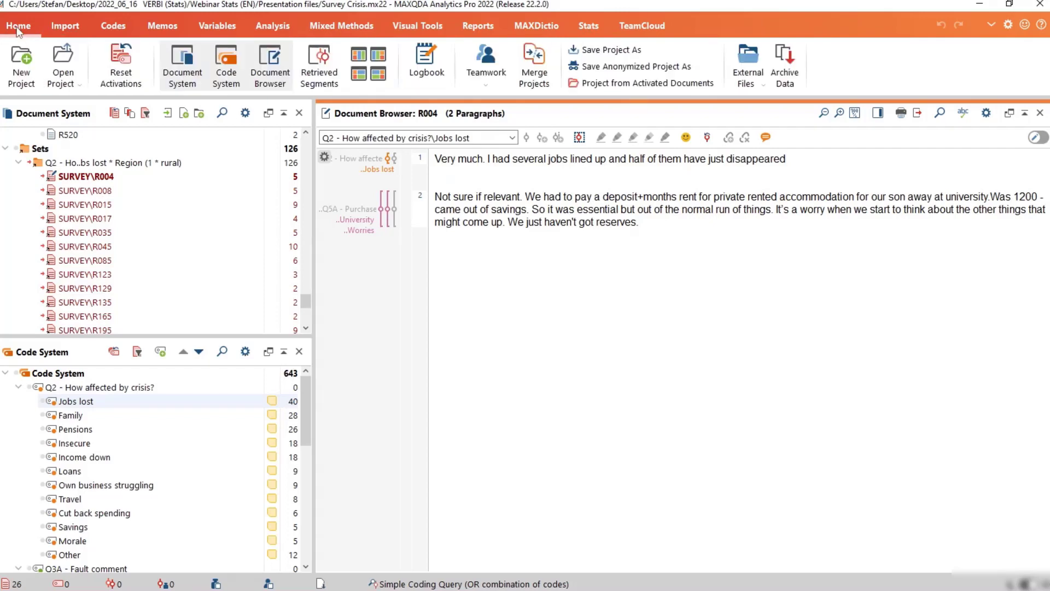
pyautogui.click(69, 80)
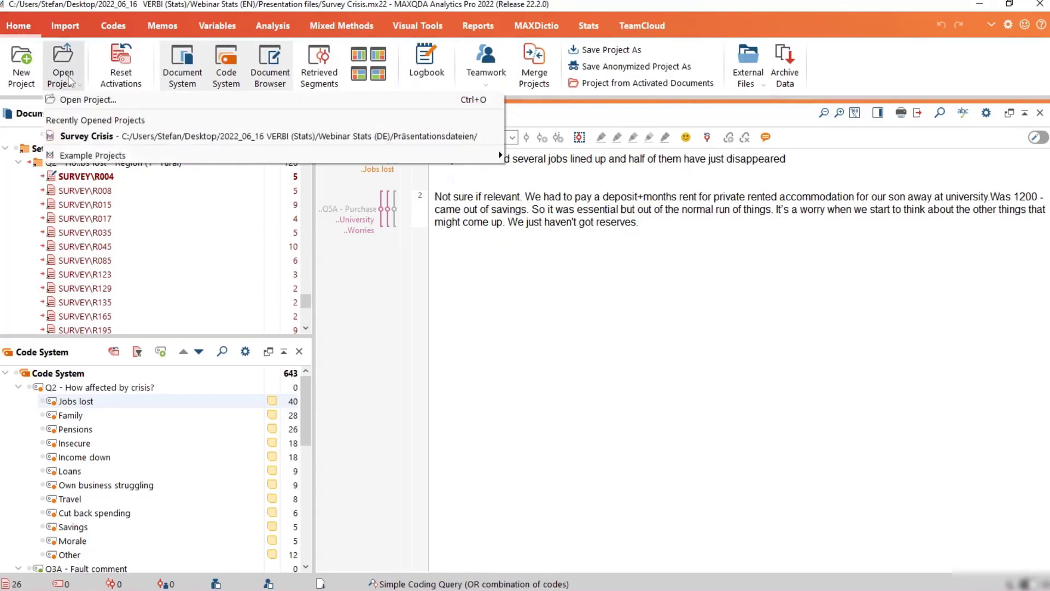
pyautogui.click(110, 103)
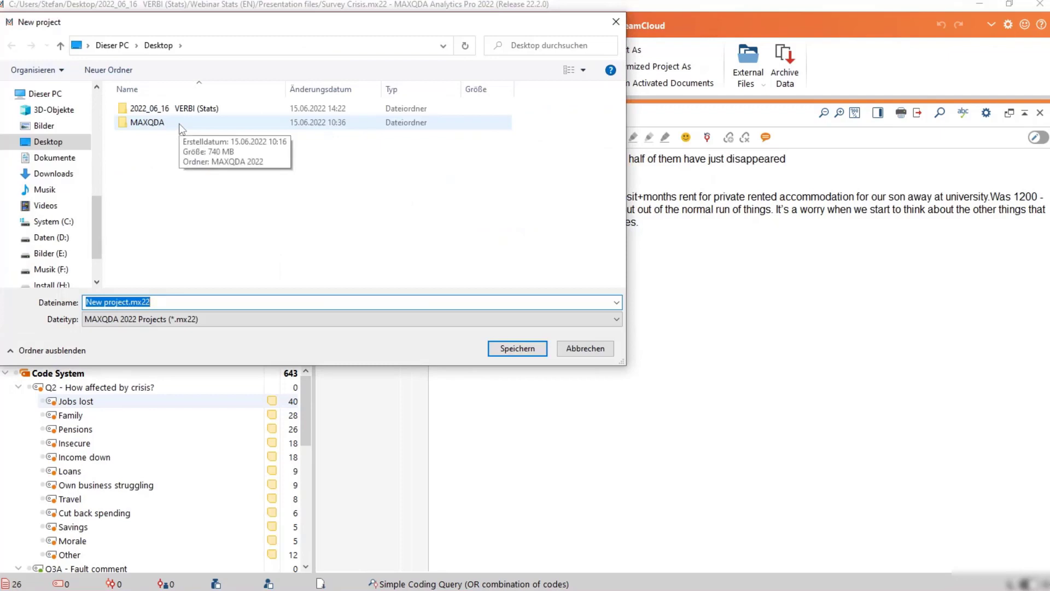
pyautogui.write('Survey')
pyautogui.press('BackSpace')
pyautogui.press('BackSpace')
pyautogui.press('BackSpace')
pyautogui.press('BackSpace')
pyautogui.press('BackSpace')
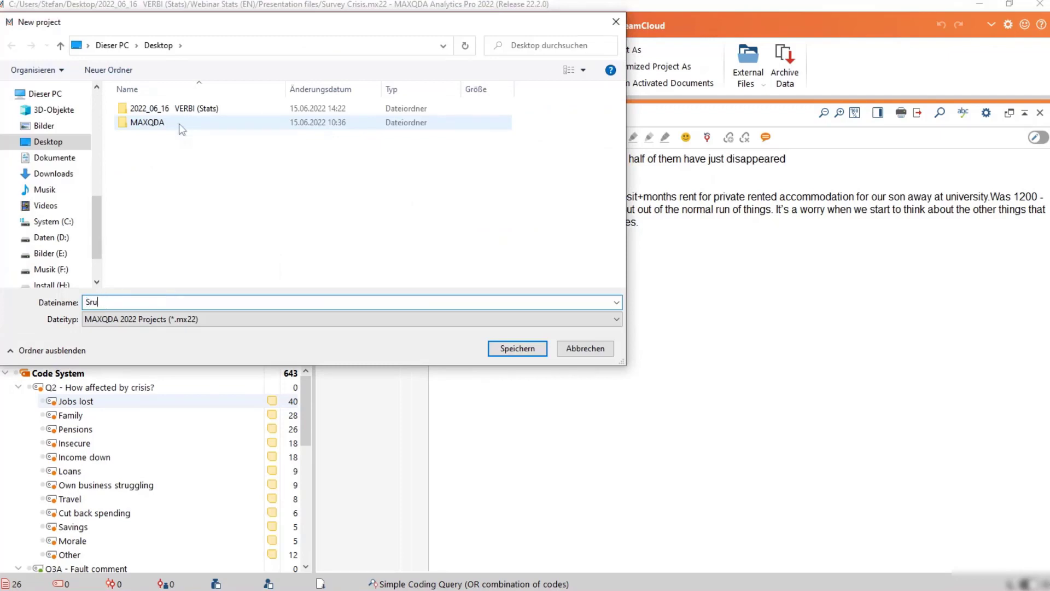
pyautogui.write('urvey')
pyautogui.press('Return')
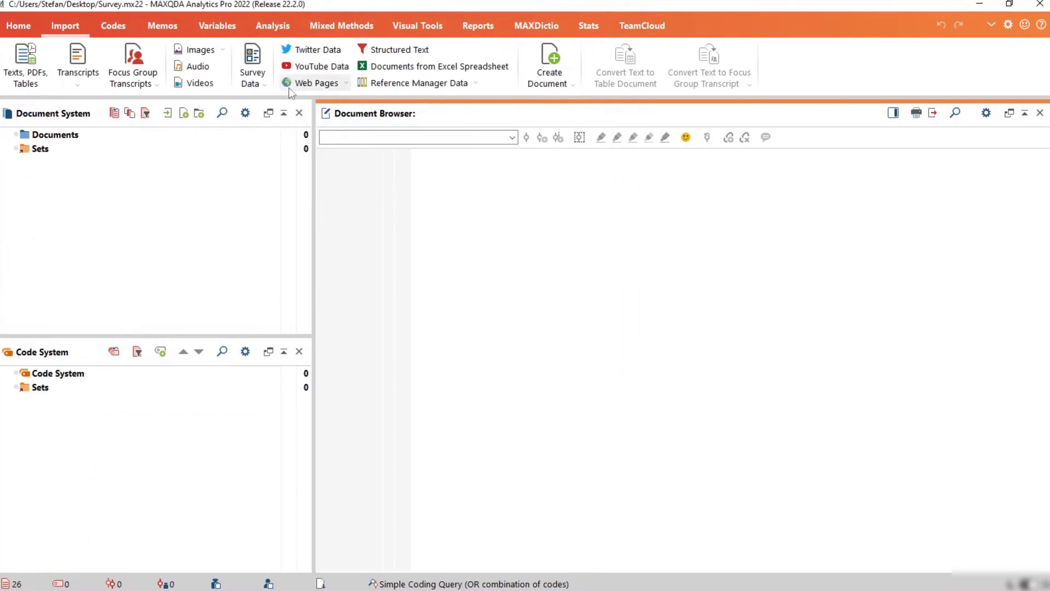
# Start a survey data import from the Excel spreadsheet "Financial Crisis - Survey Results.xlsx" in the Presentation files folder.
pyautogui.click(264, 84)
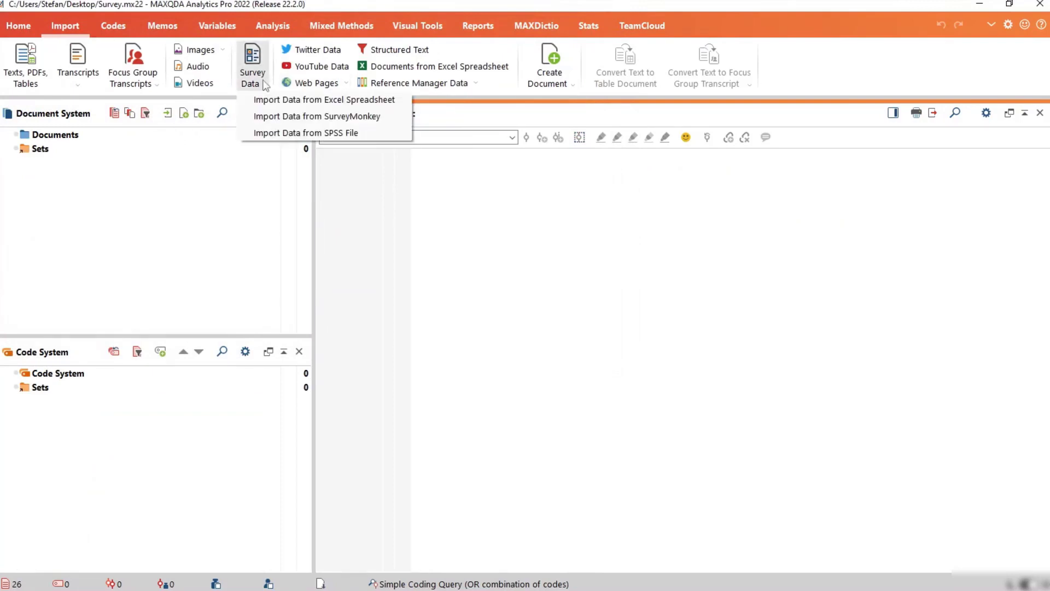
pyautogui.click(342, 101)
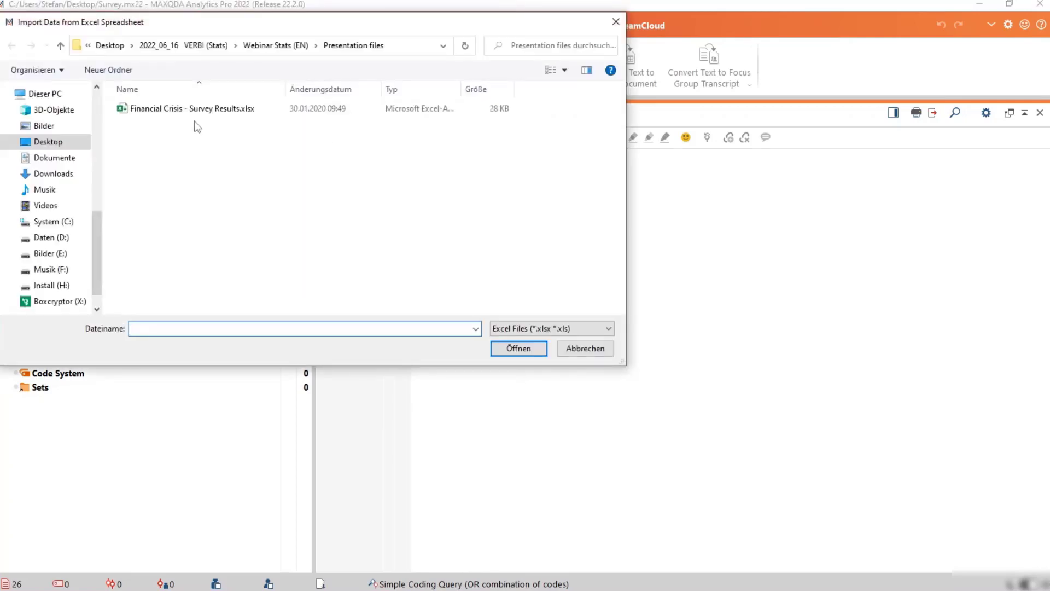
pyautogui.click(197, 111)
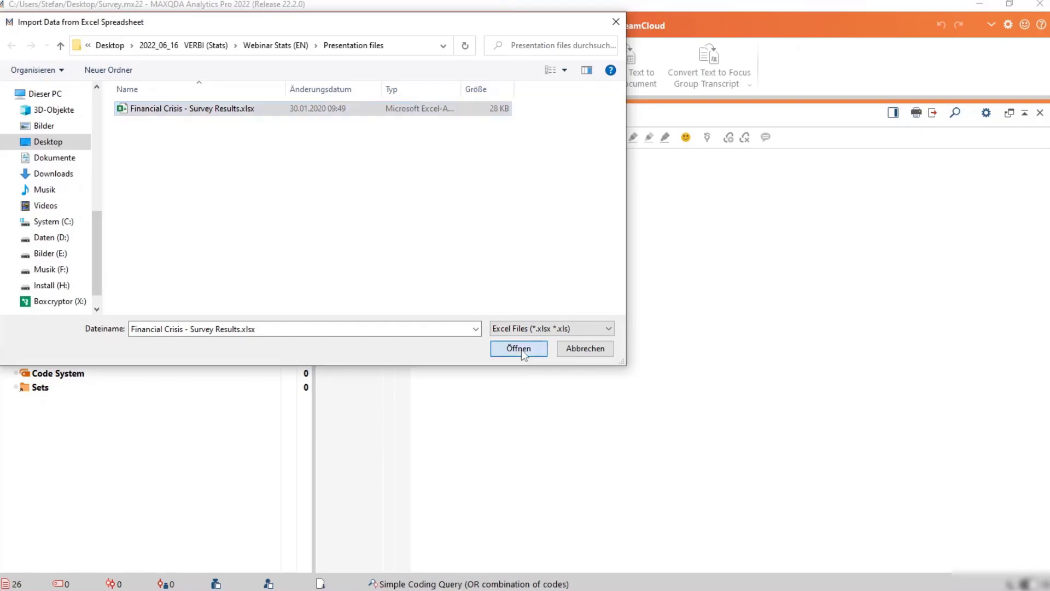
pyautogui.click(521, 350)
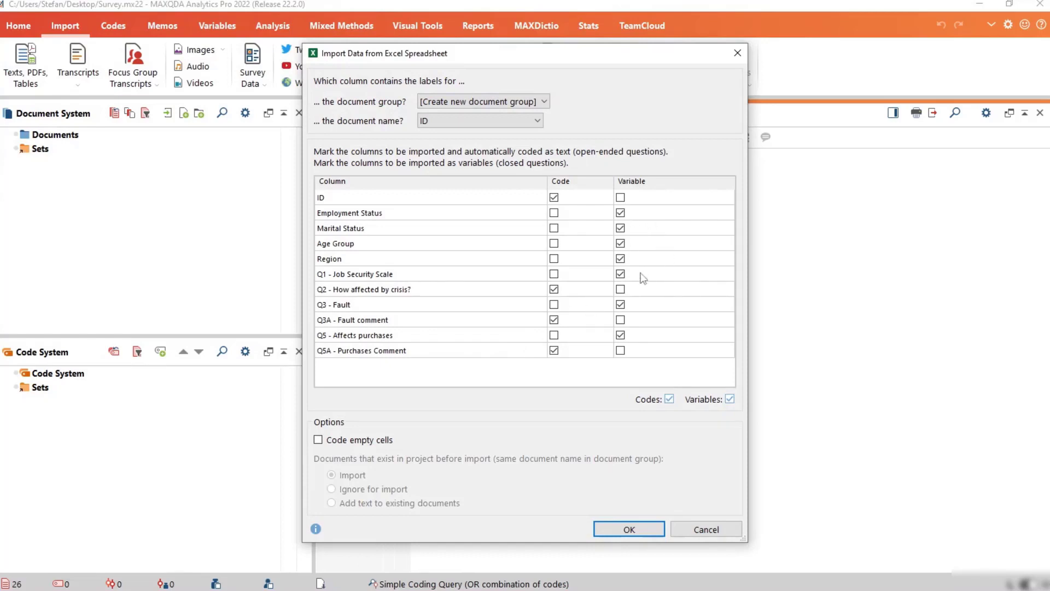
# Check the Q2, Q3A and Q5A columns marked as codes, import the survey with all seven closed-question variables, and close the import summary.
pyautogui.click(495, 294)
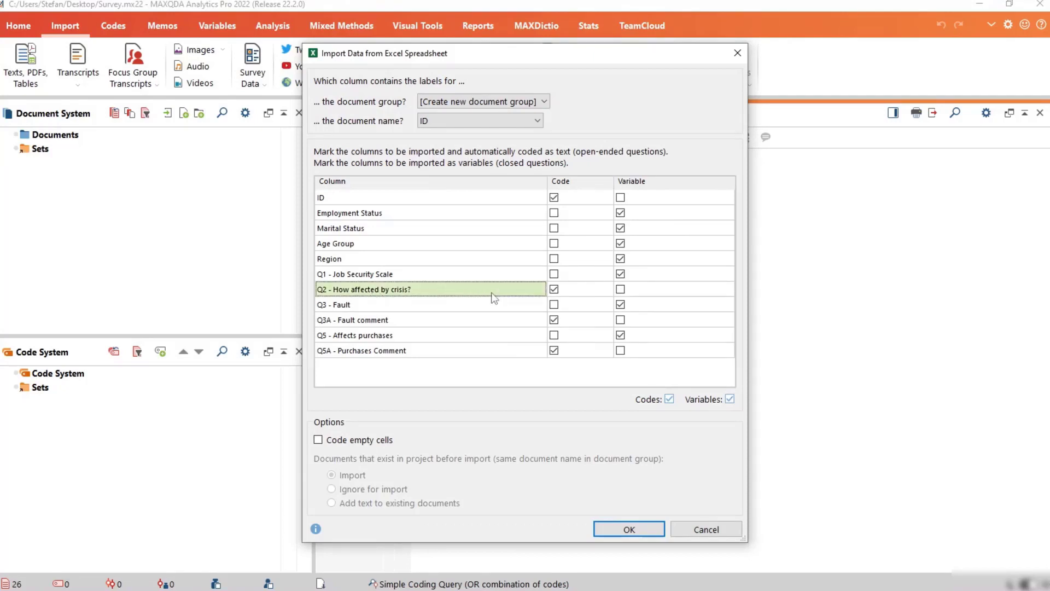
pyautogui.click(479, 321)
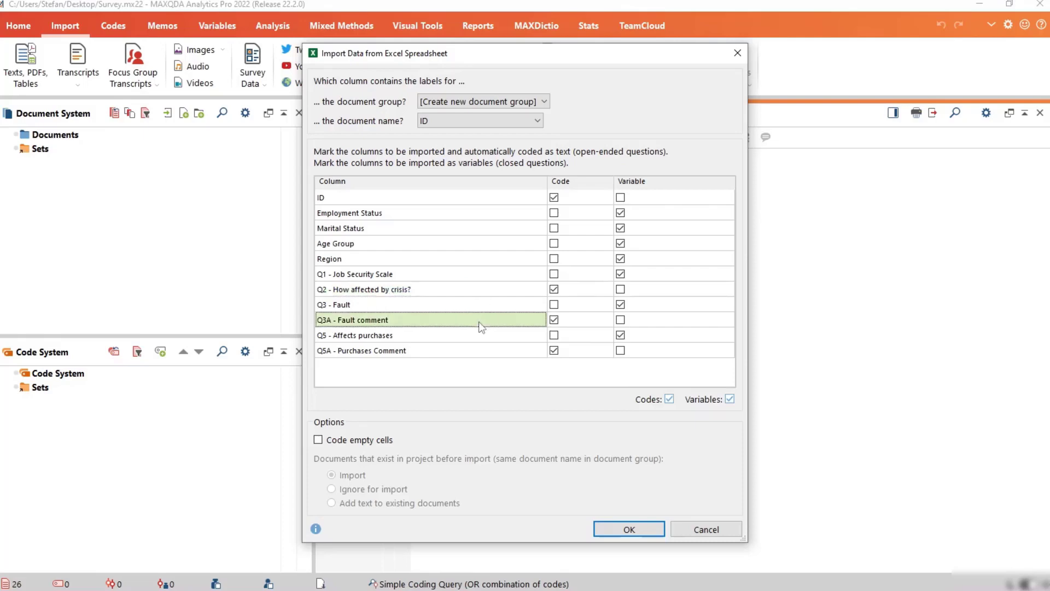
pyautogui.click(461, 352)
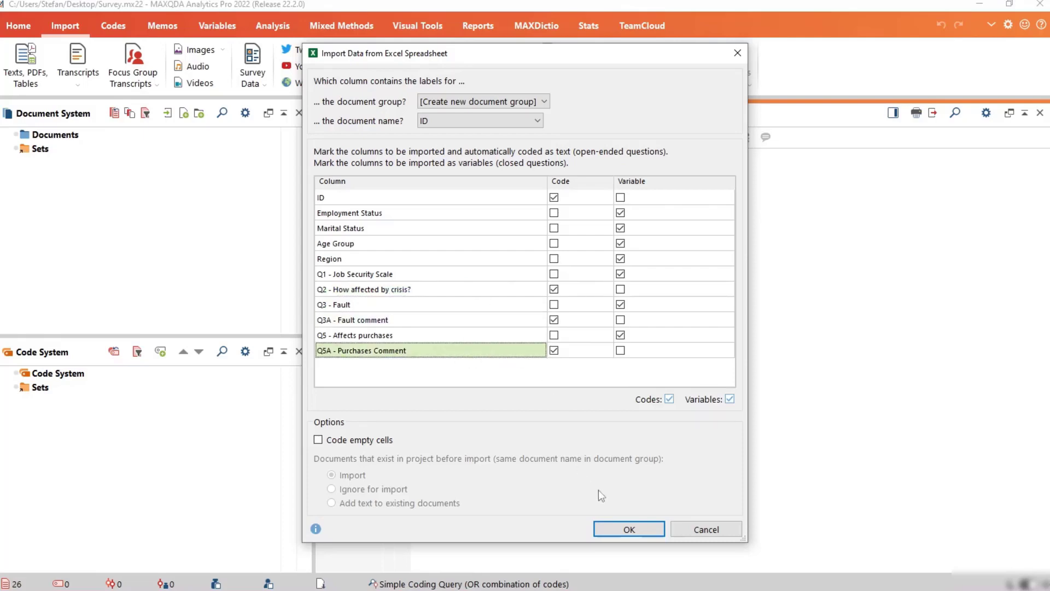
pyautogui.click(628, 528)
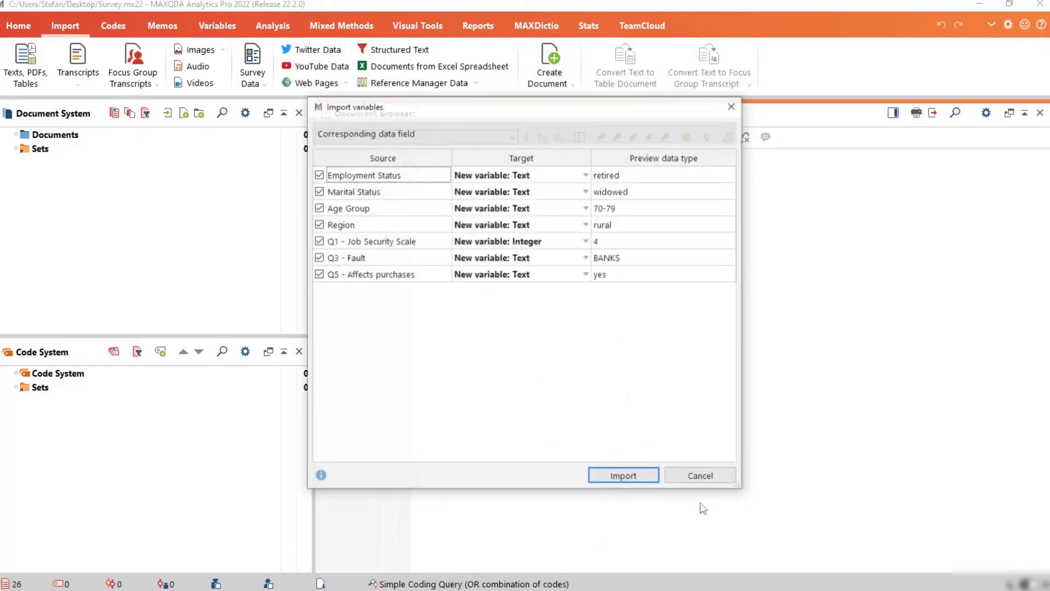
pyautogui.click(638, 477)
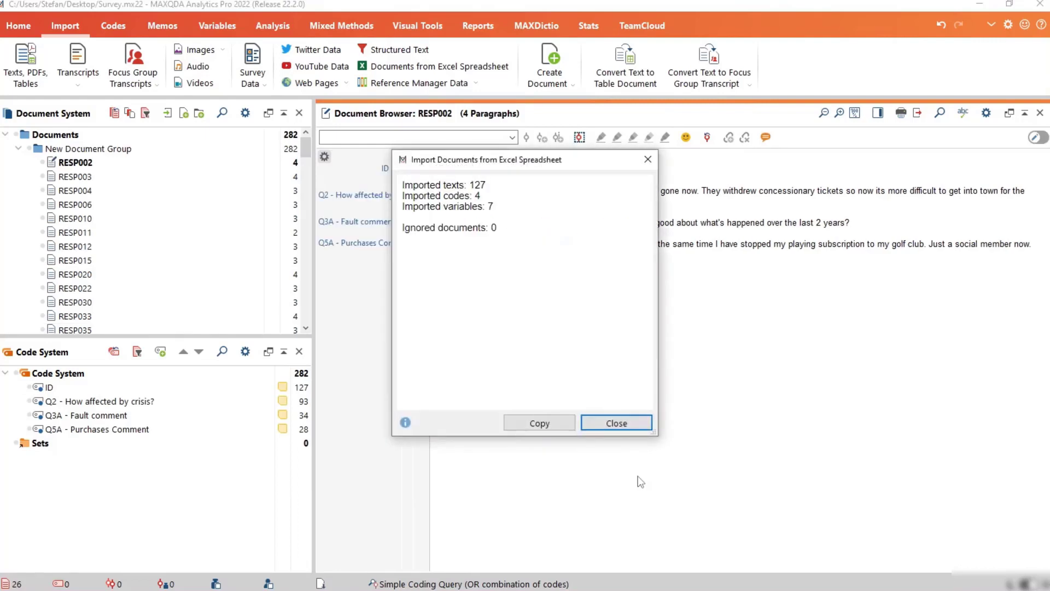
pyautogui.click(612, 426)
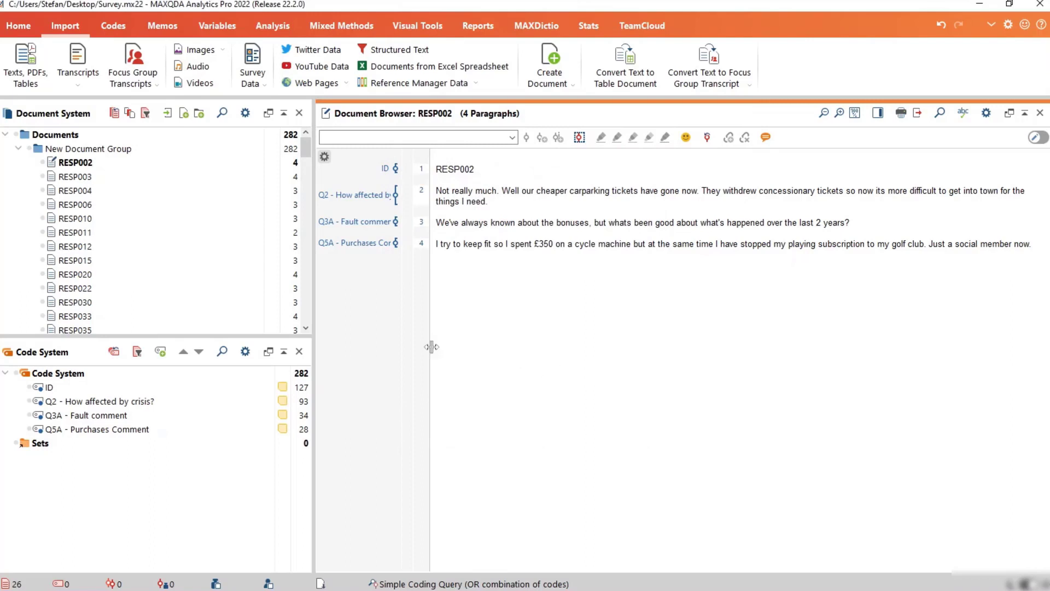
# Delete the ID code and its coded segments from the code system.
pyautogui.click(81, 388)
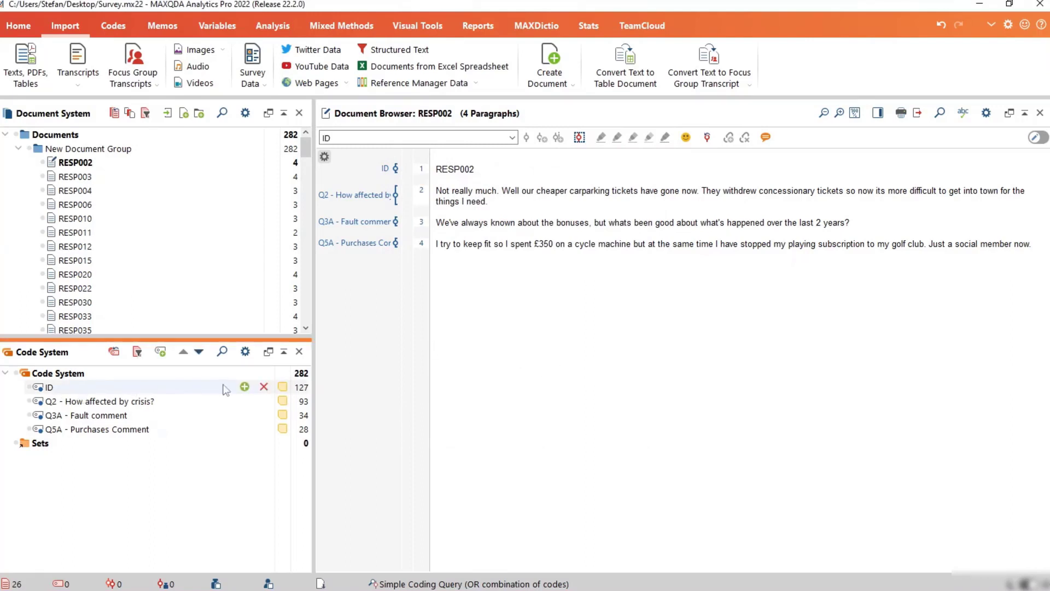
pyautogui.click(264, 387)
pyautogui.click(206, 504)
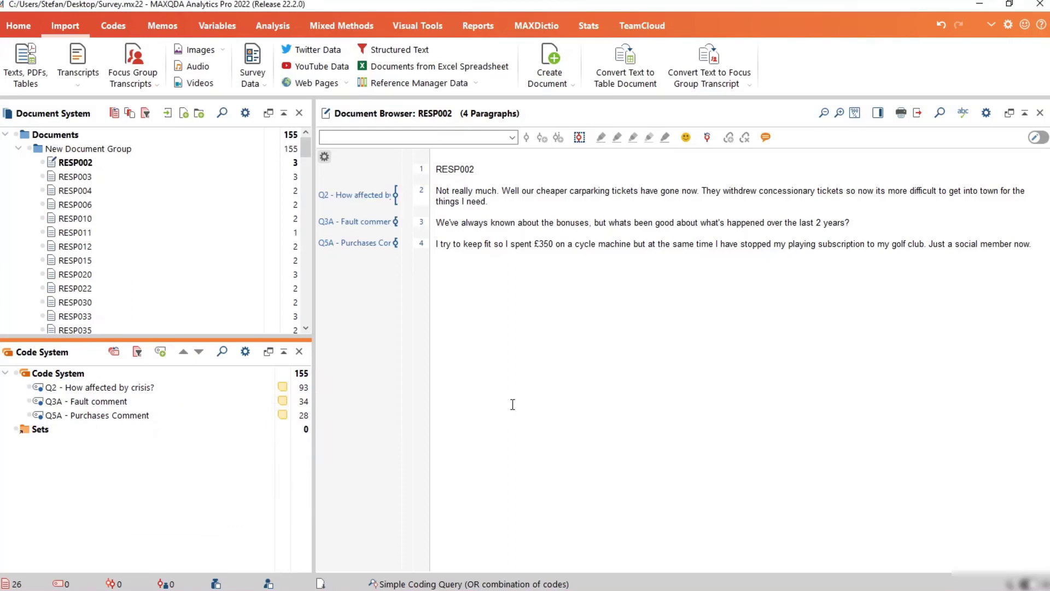
# Examine RESP002's Q2 answer in the document and the imported variable values of all documents in the document variables data editor.
pyautogui.doubleClick(443, 191)
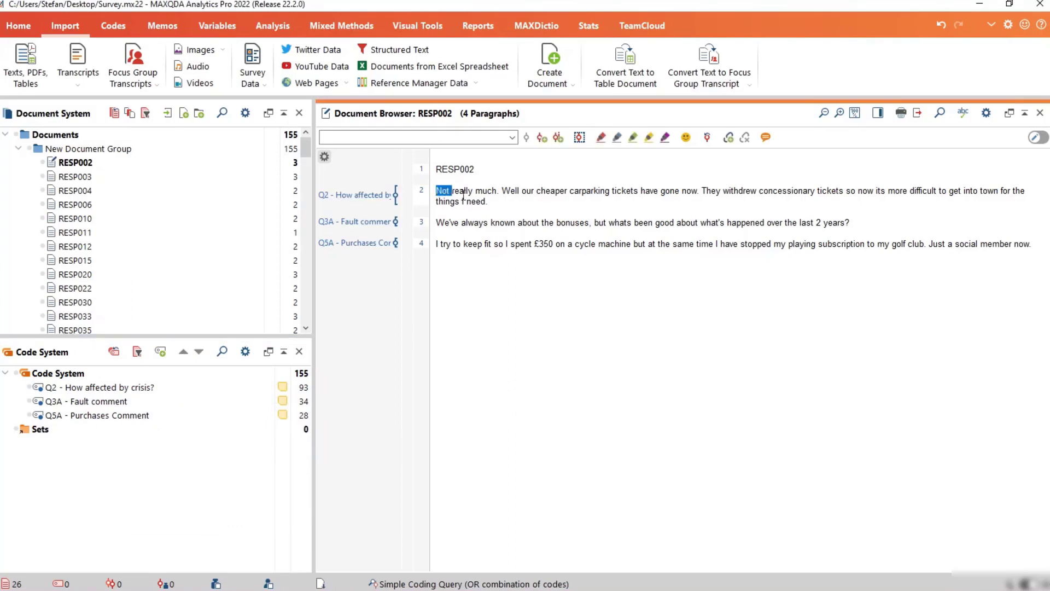
pyautogui.tripleClick(464, 196)
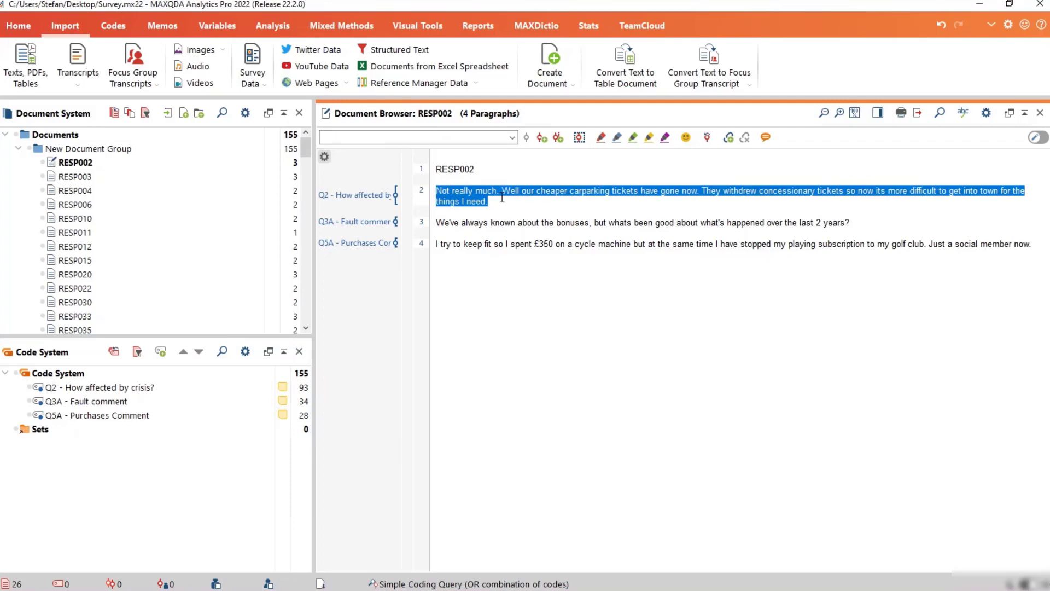
pyautogui.click(217, 26)
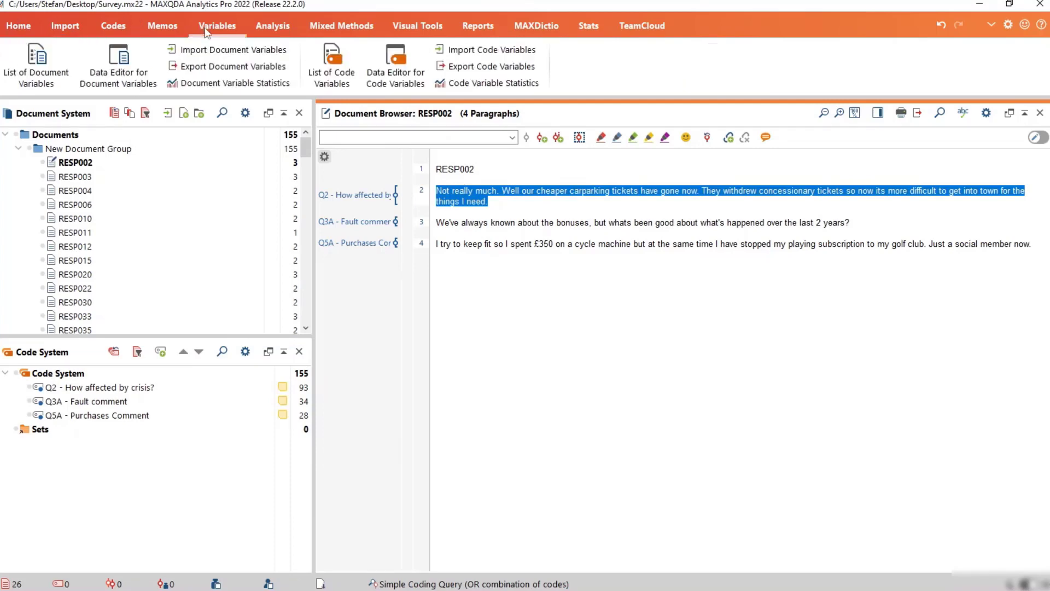
pyautogui.click(111, 64)
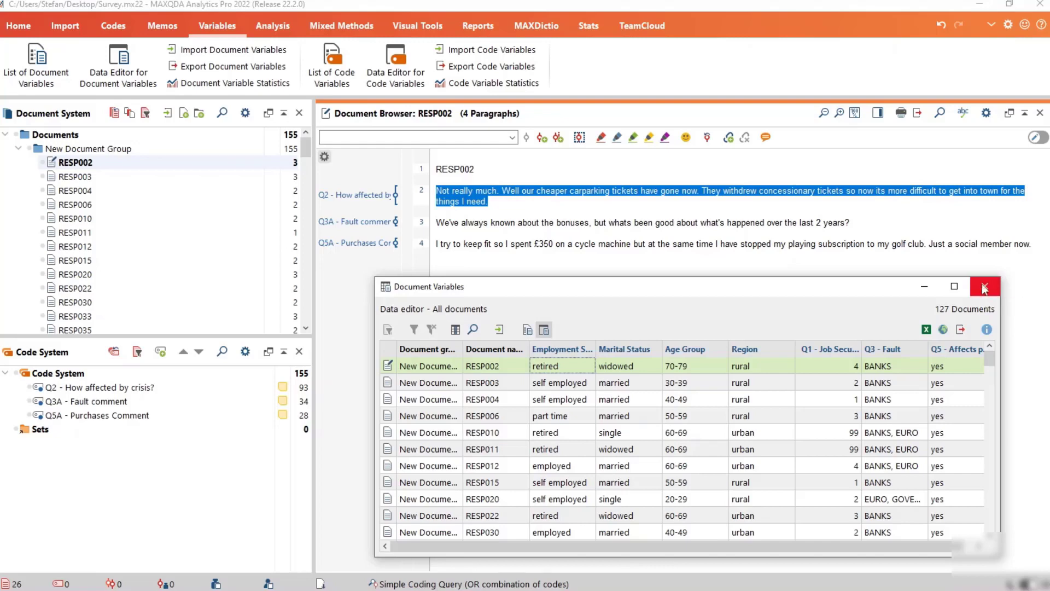
pyautogui.click(272, 26)
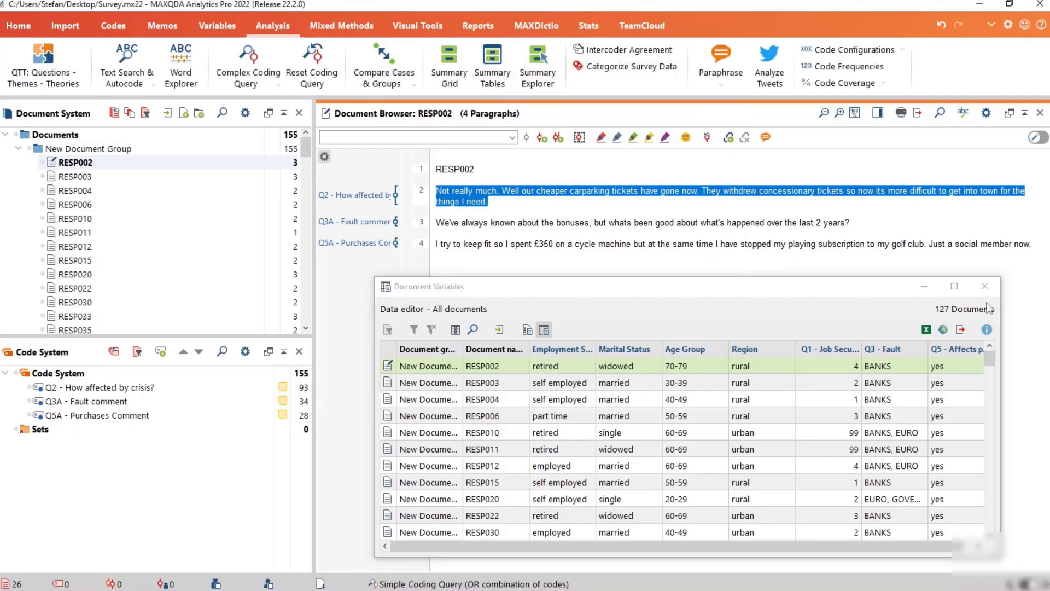
pyautogui.click(985, 286)
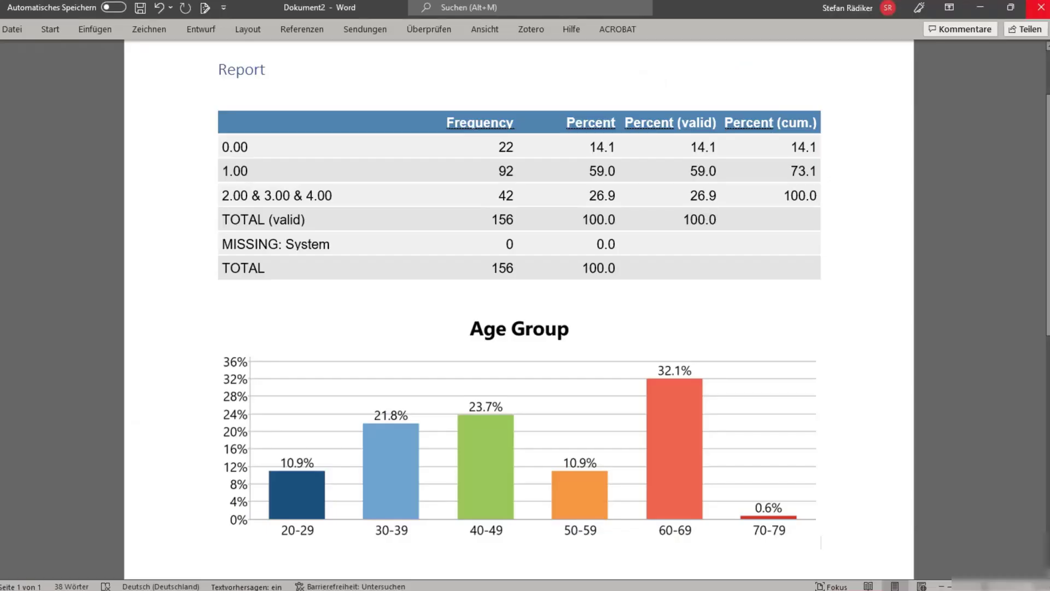
# Switch to the Word report and paste unformatted below the chart "if the focus group comprises 8 groups, will the analysis with MAXQDA be meaningful to interpret?".
pyautogui.scroll(-5, 300, 496)
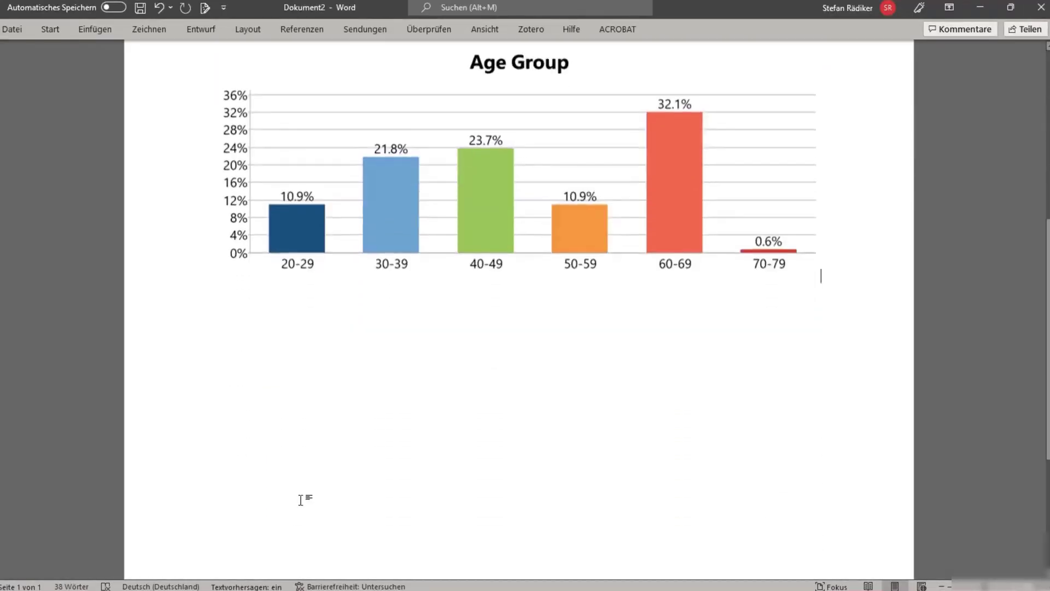
pyautogui.hotkey('shift', 'Left')
pyautogui.click(354, 425)
pyautogui.write('if the focus group comprises 8 groups, will the analysis with MAXQDA be meaningful to interpret?')
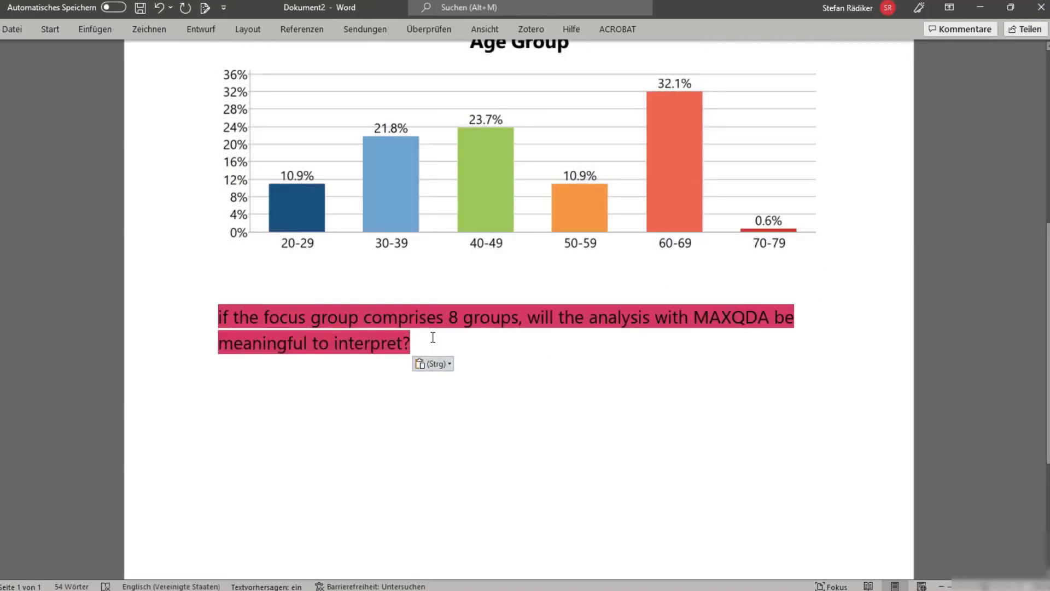
pyautogui.click(449, 366)
pyautogui.click(464, 406)
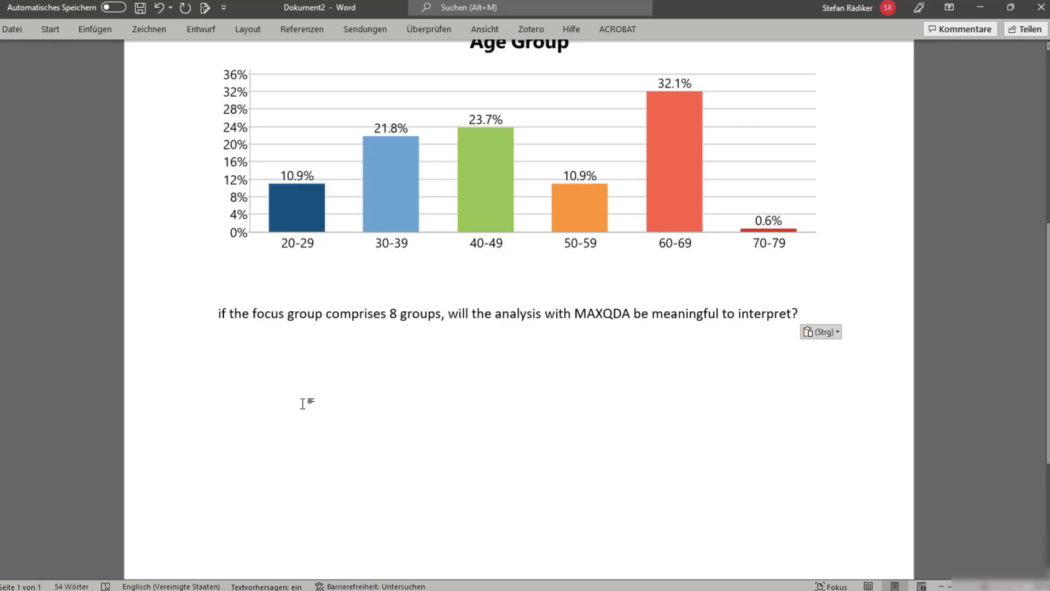
pyautogui.press('Return')
pyautogui.press('Return')
pyautogui.write('ww')
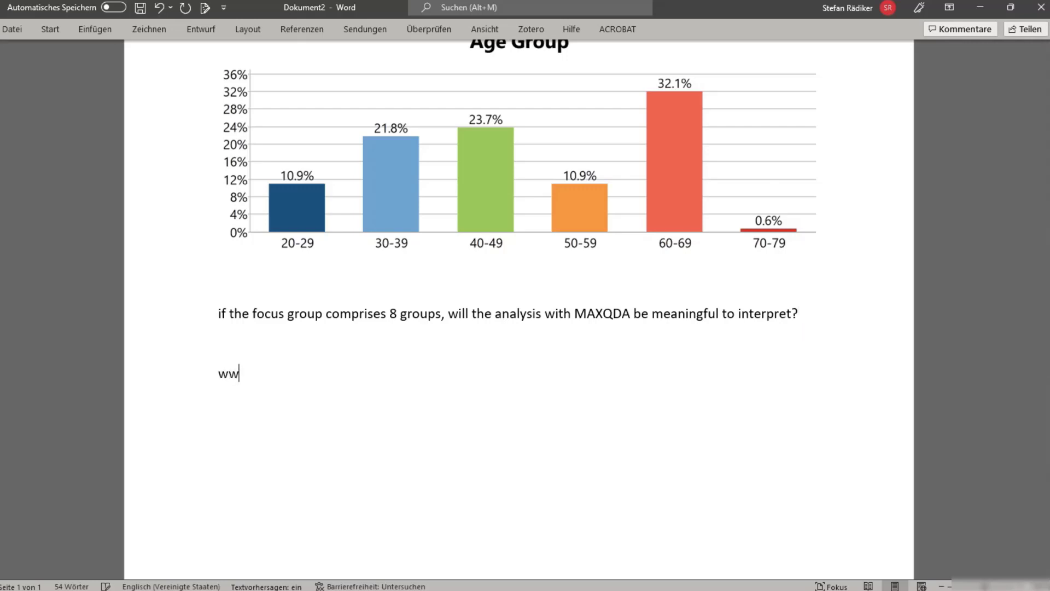
pyautogui.write('w.maxqda-press.com')
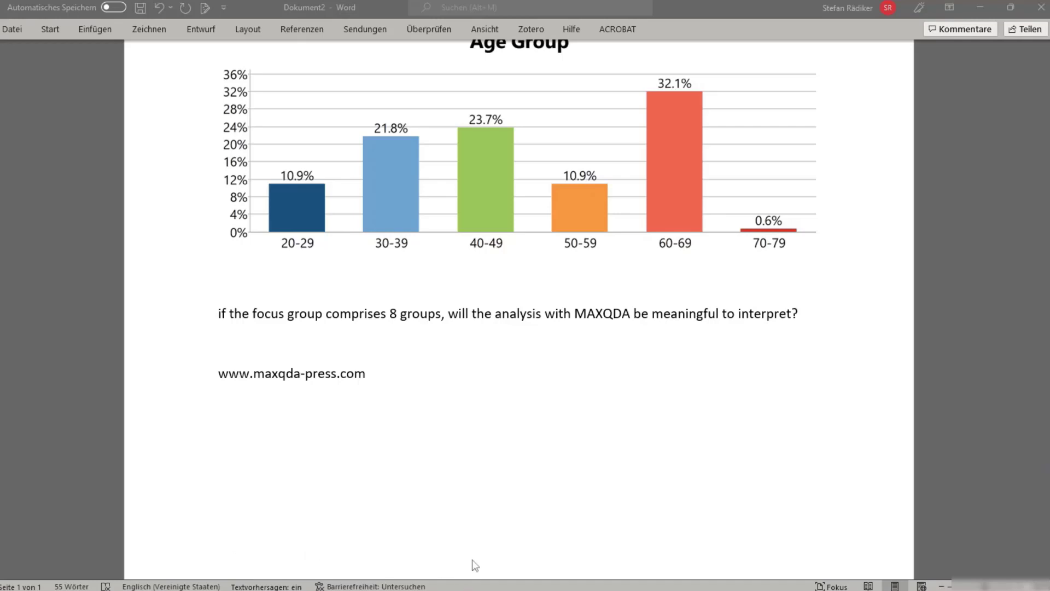
# Paste unformatted below the web address "I spearman the best way to create a plot with two variables? one value on x and another one on y".
pyautogui.click(448, 474)
pyautogui.press('Return')
pyautogui.write('I spearman the best way to create a plot with two variables? one value on x and another one on y')
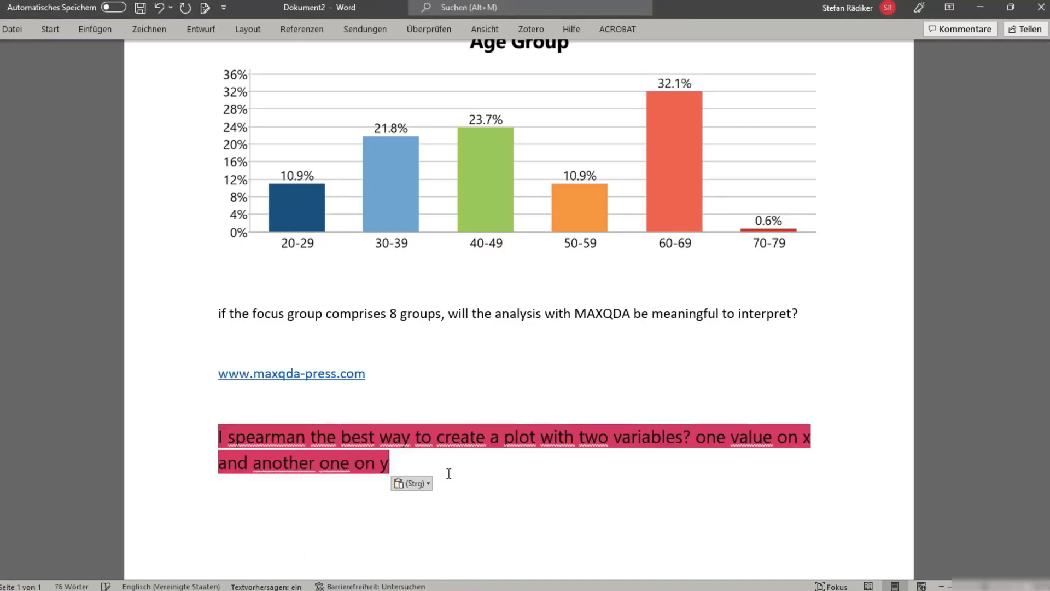
pyautogui.click(428, 484)
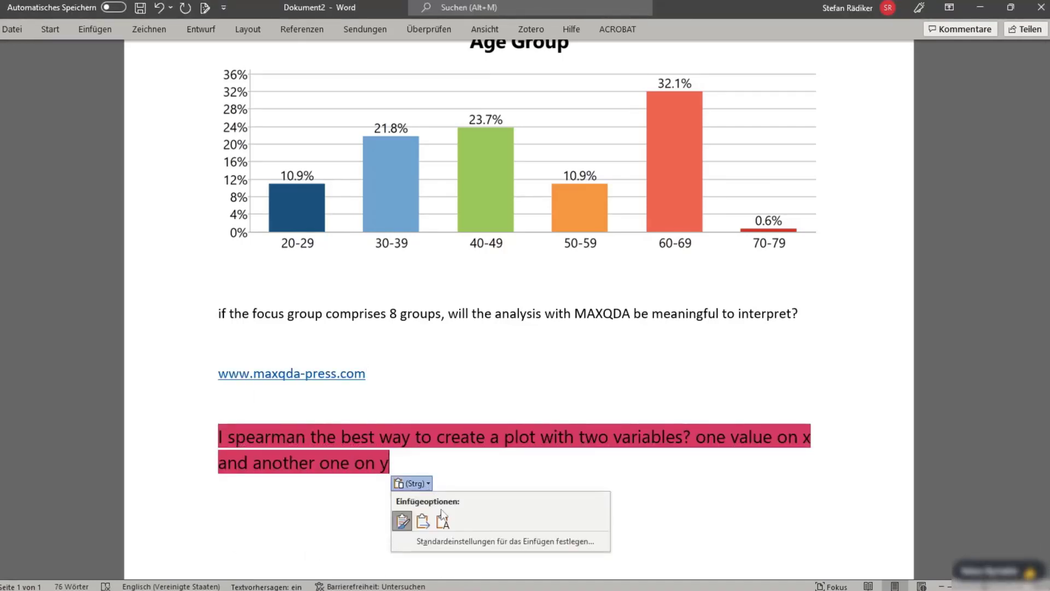
pyautogui.click(444, 515)
# Correct the first word of the Spearman question to "Is".
pyautogui.press('Home')
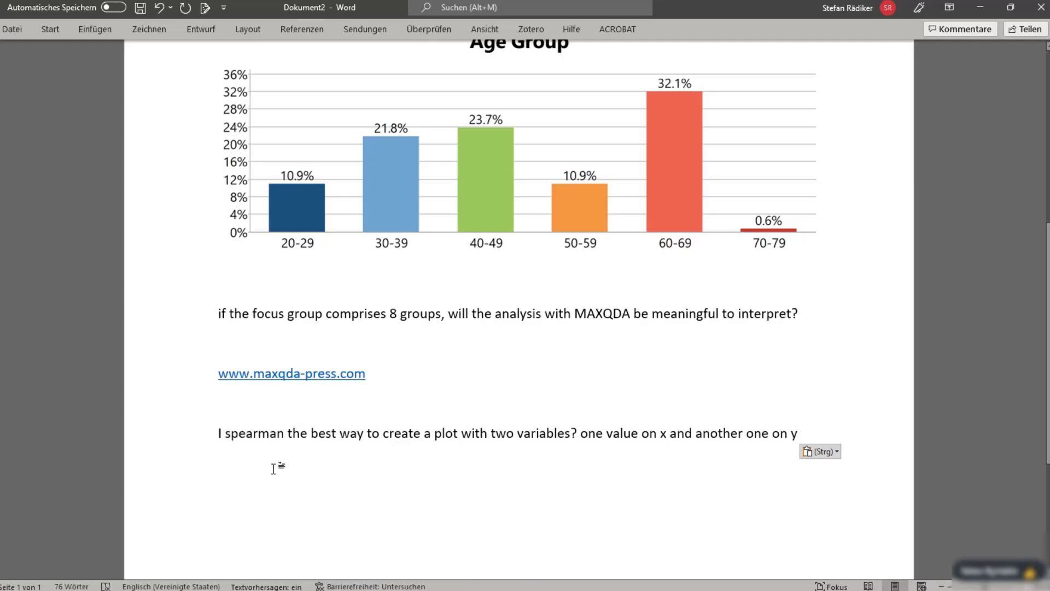
pyautogui.press('Right')
pyautogui.write('s')
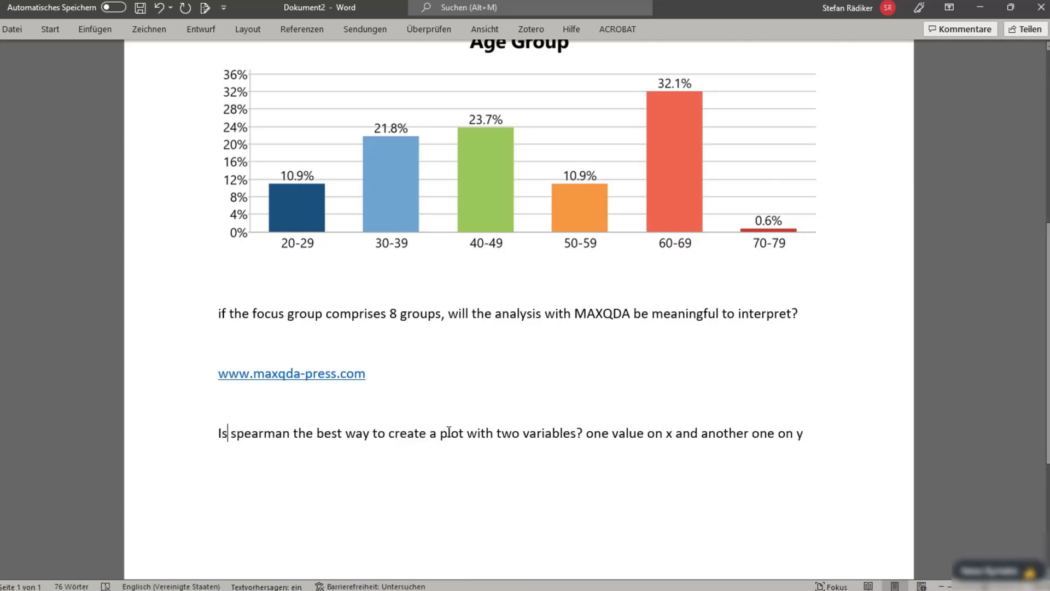